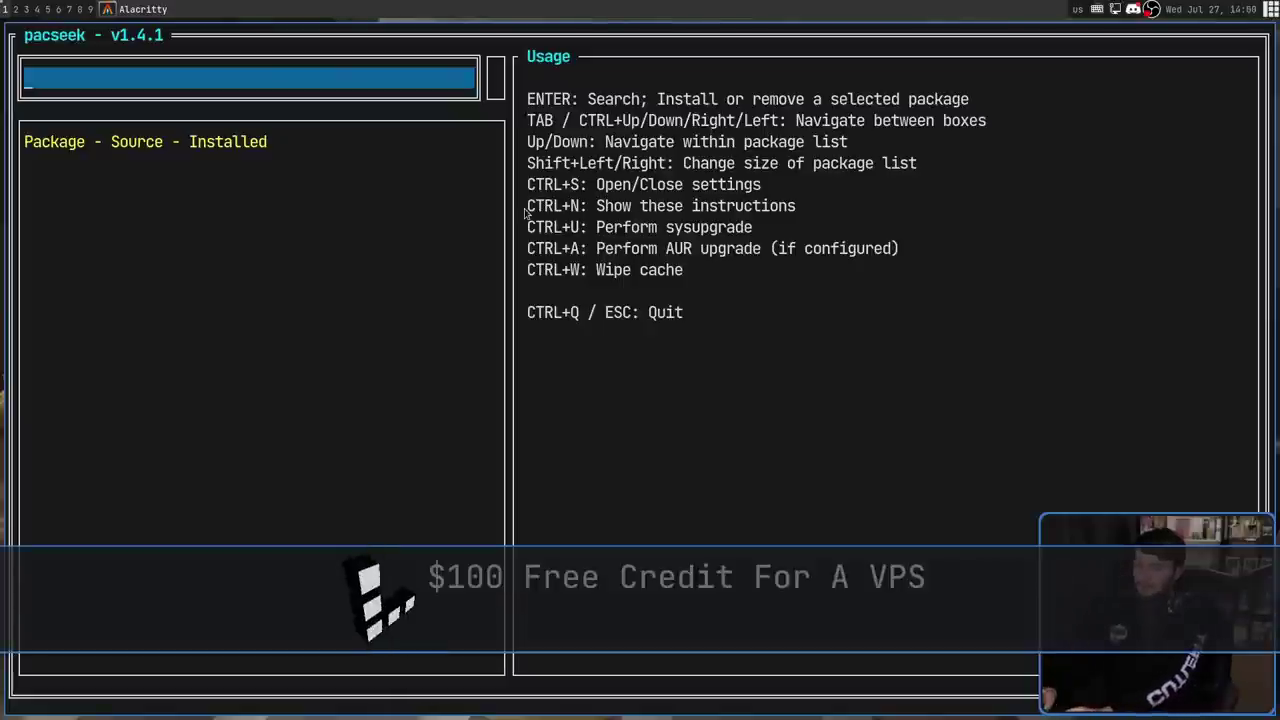
- Search for xterm and browse the results xterm-alacritty-symlink, xterm-git and xtermcontrol
{"action": "type", "text": "xterm"}
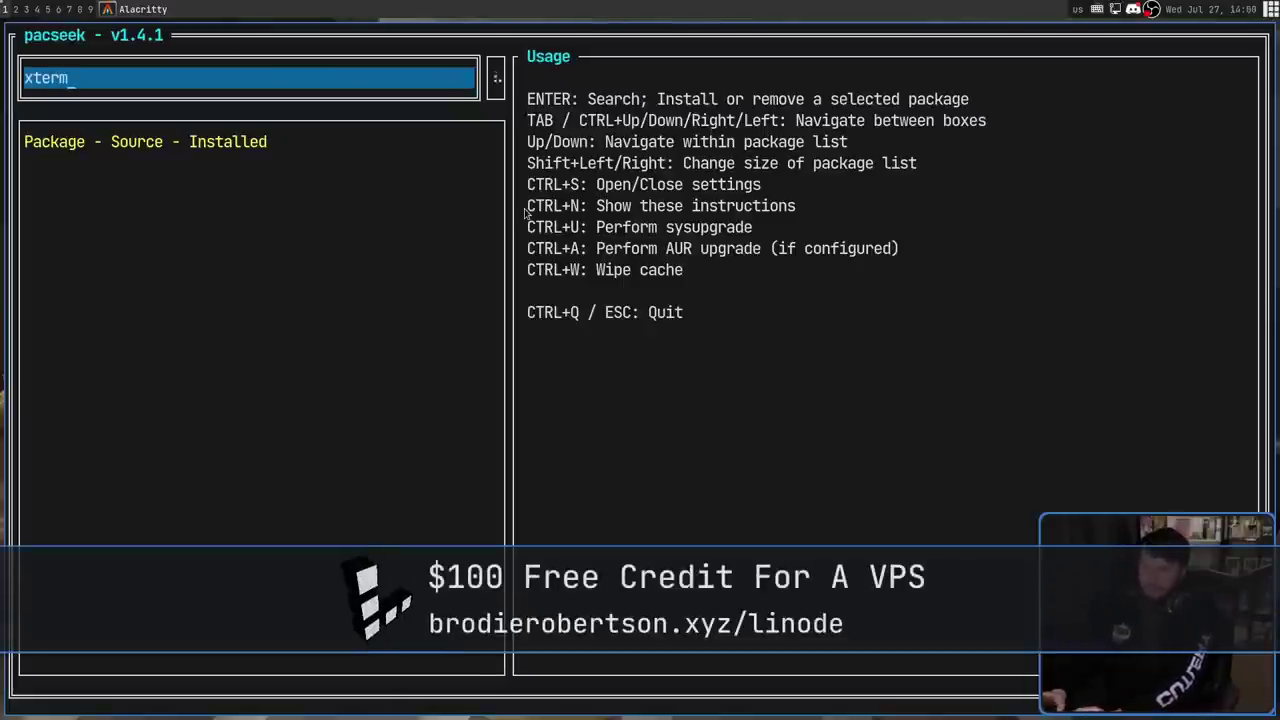
{"action": "key", "text": "Return"}
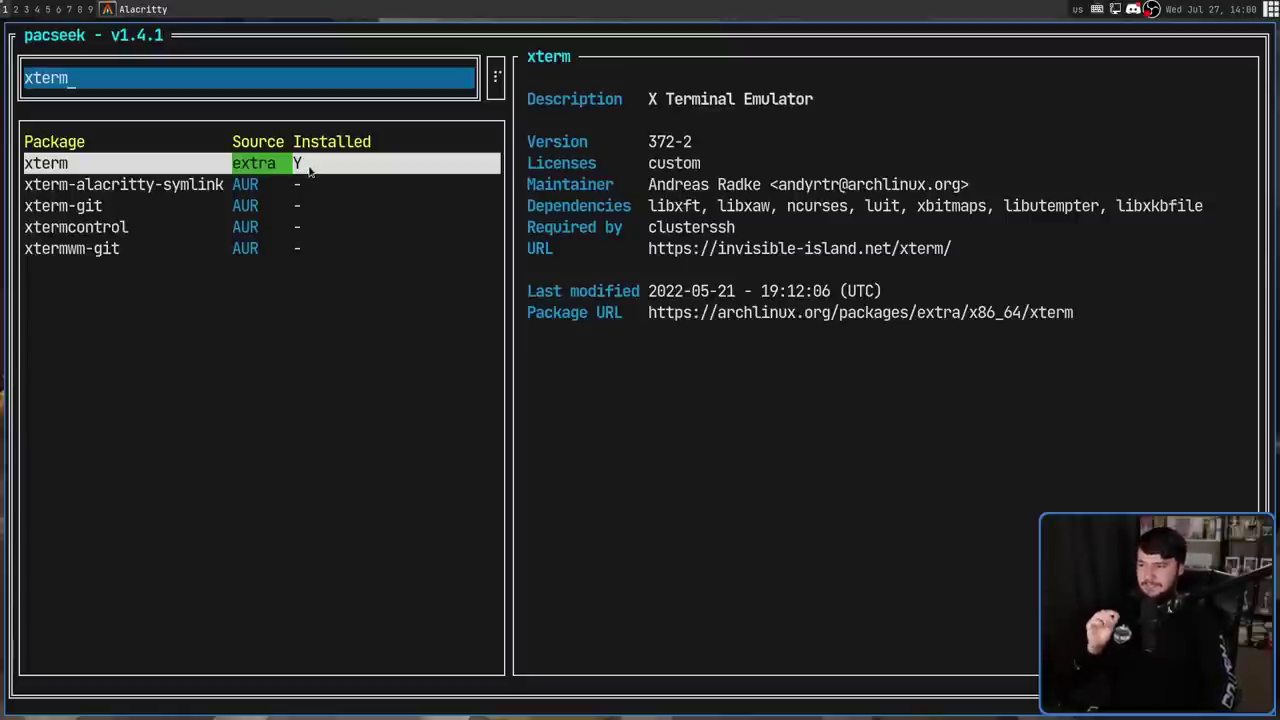
{"action": "key", "text": "Tab"}
{"action": "key", "text": "Down"}
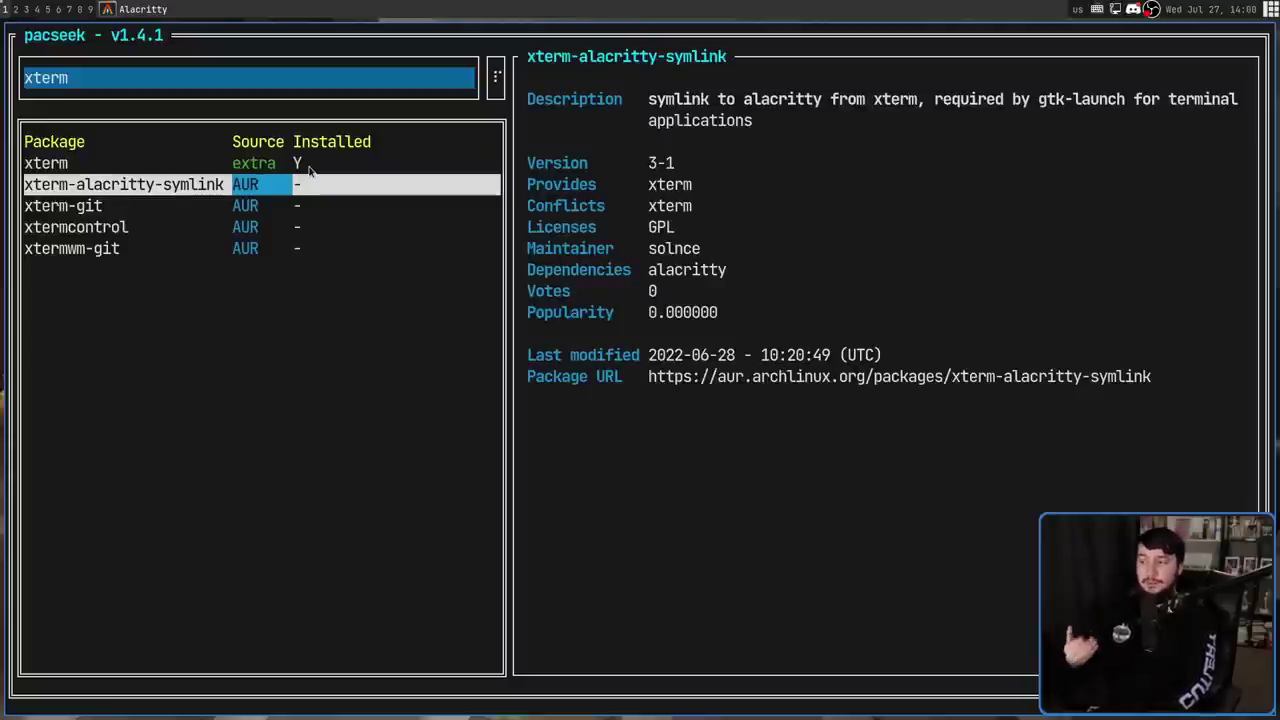
{"action": "key", "text": "Down"}
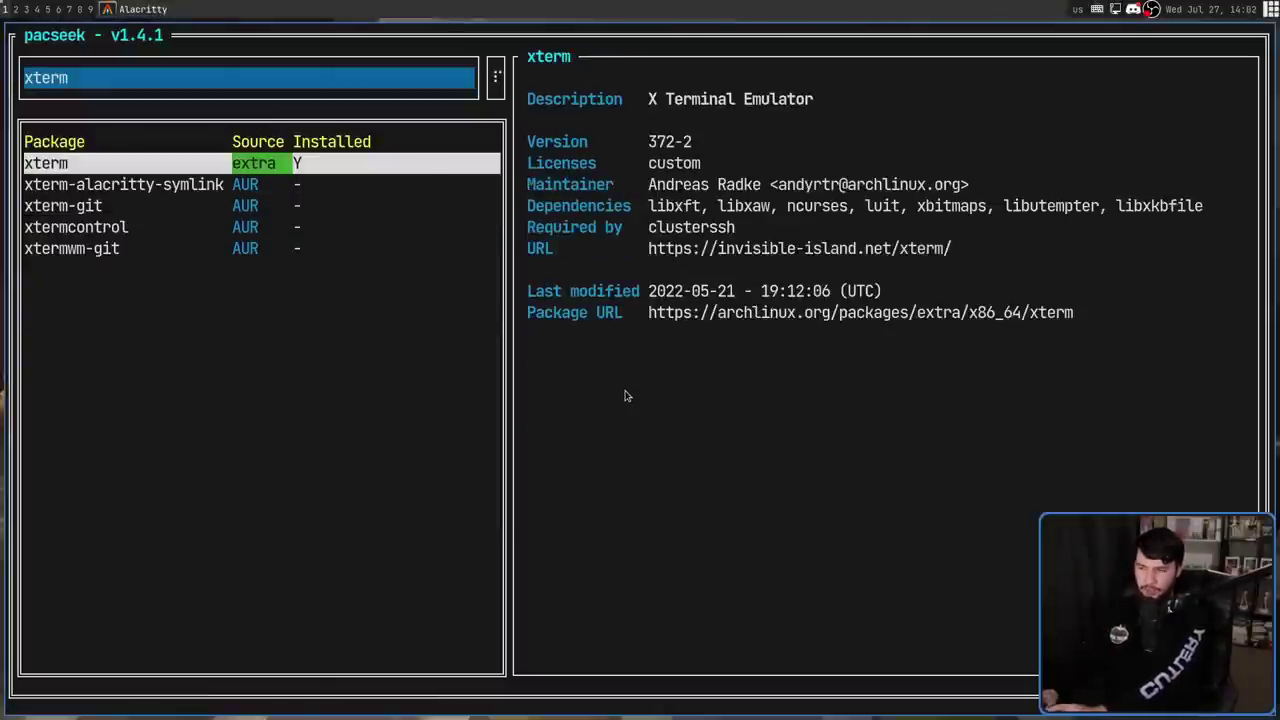
{"action": "key", "text": "Down"}
{"action": "key", "text": "Down"}
{"action": "key", "text": "Down"}
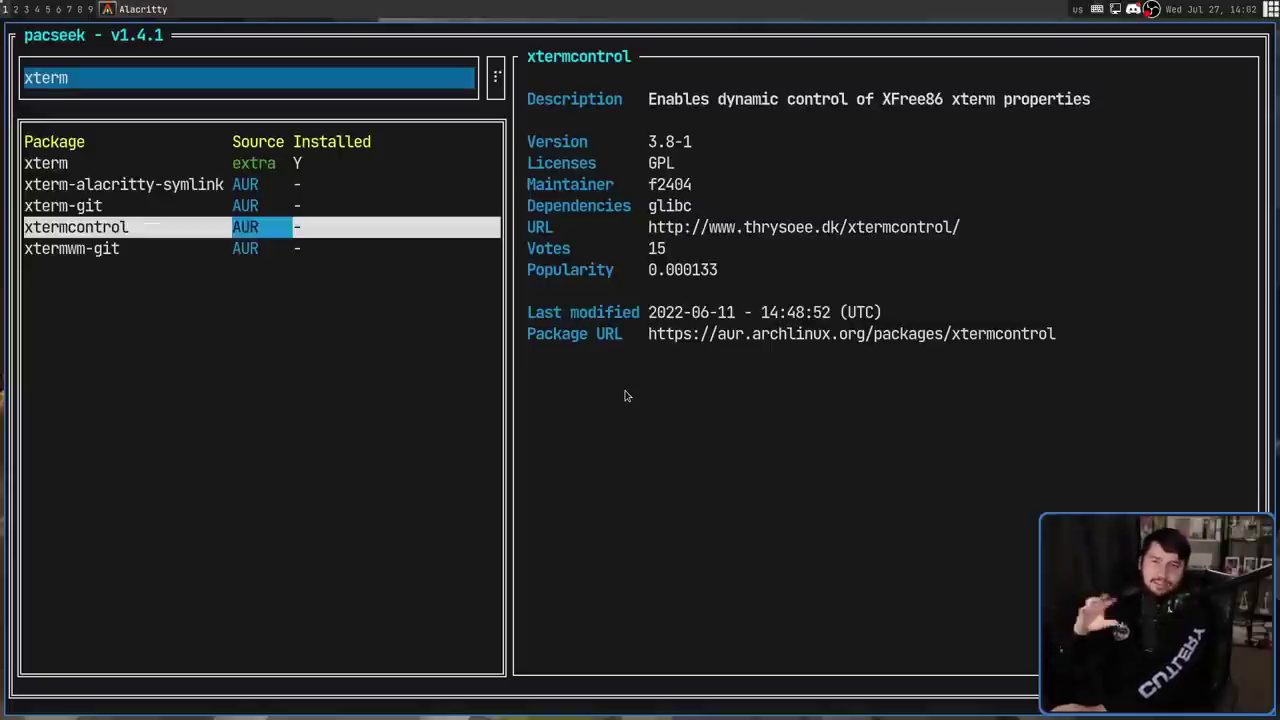
{"action": "key", "text": "Up"}
{"action": "key", "text": "Up"}
{"action": "key", "text": "Up"}
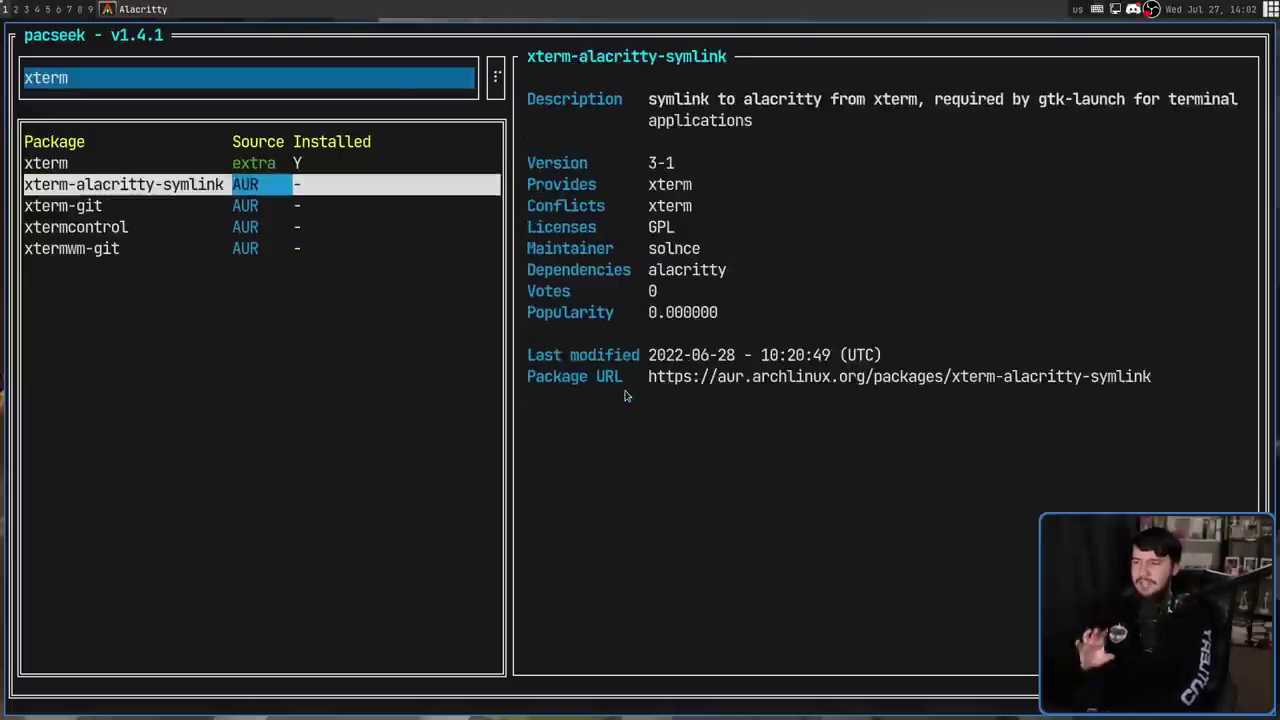
- Append stray characters 'dfdgf' to the search, then step back into the results
{"action": "key", "text": "Tab"}
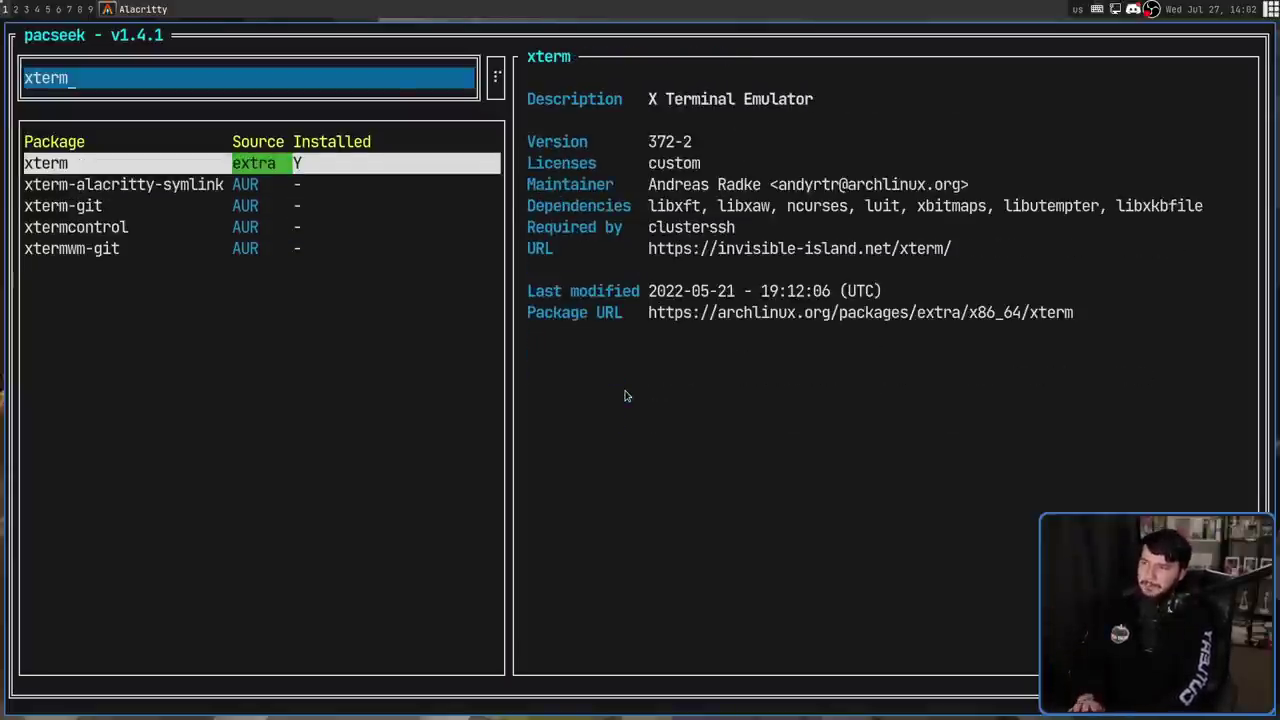
{"action": "type", "text": "dfdgf"}
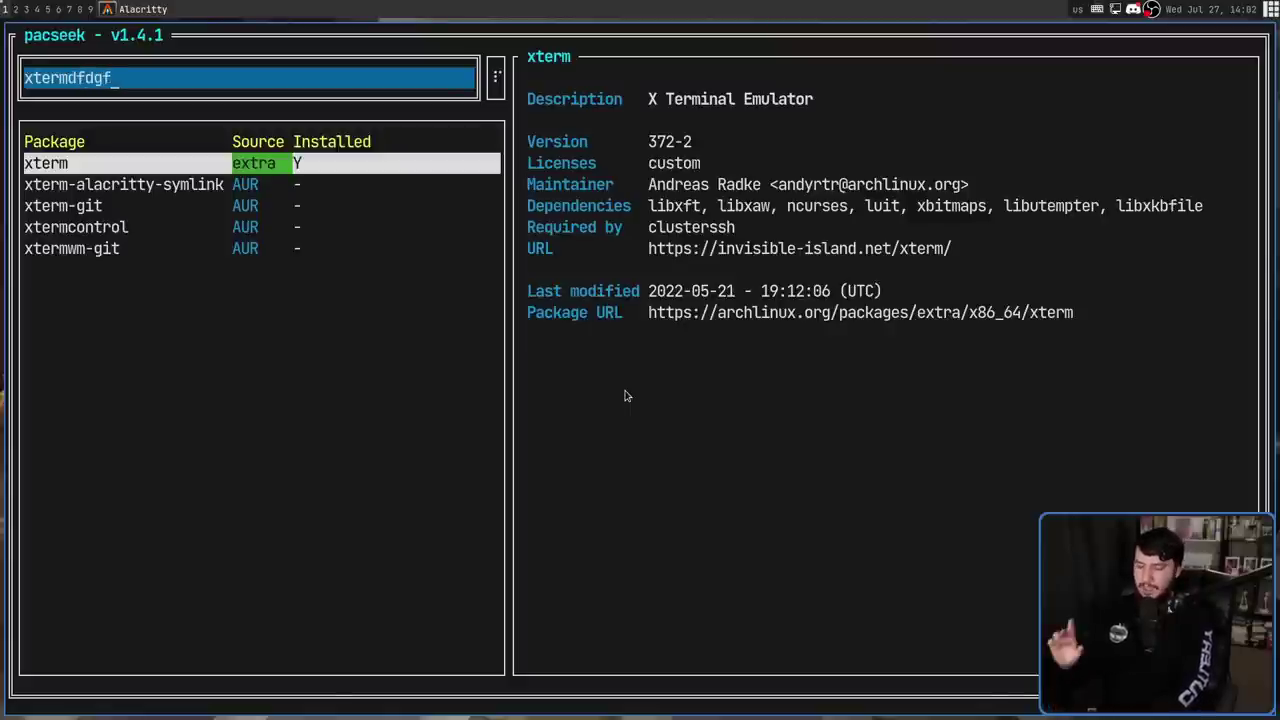
{"action": "key", "text": "Tab"}
{"action": "key", "text": "Down"}
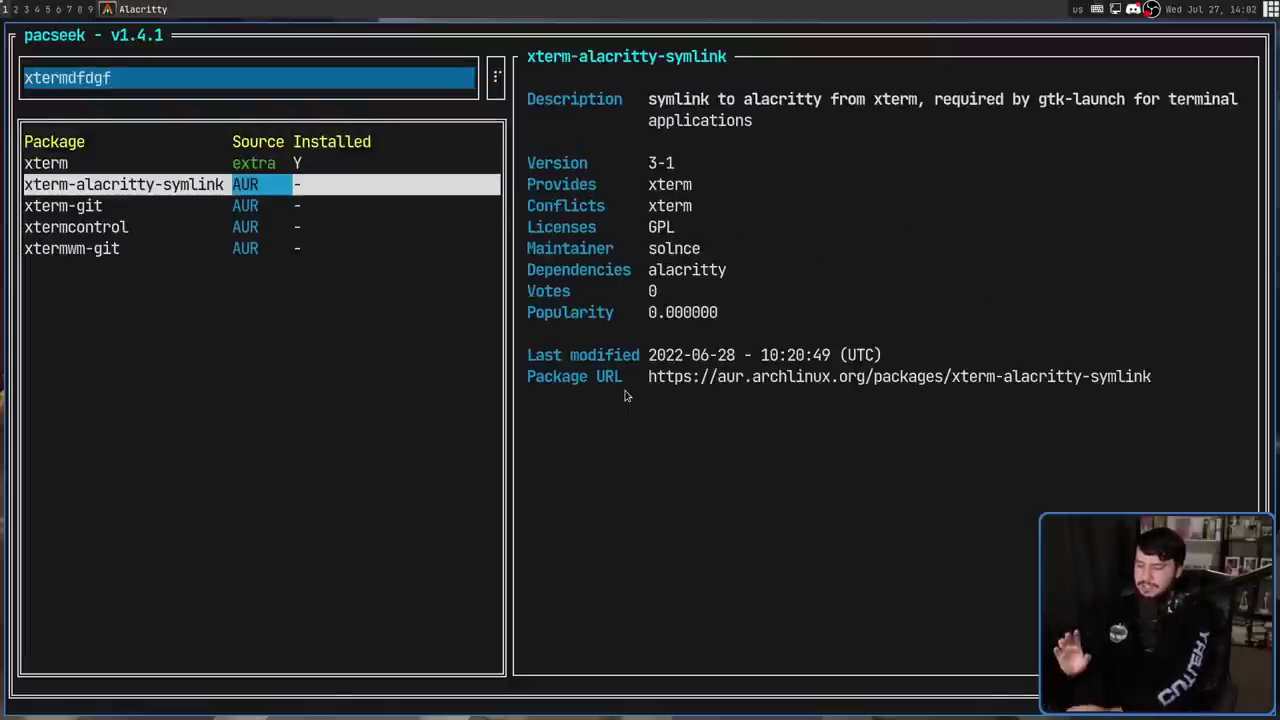
- Select the installed xterm package, then move into the results down to xterm-git
{"action": "key", "text": "Up"}
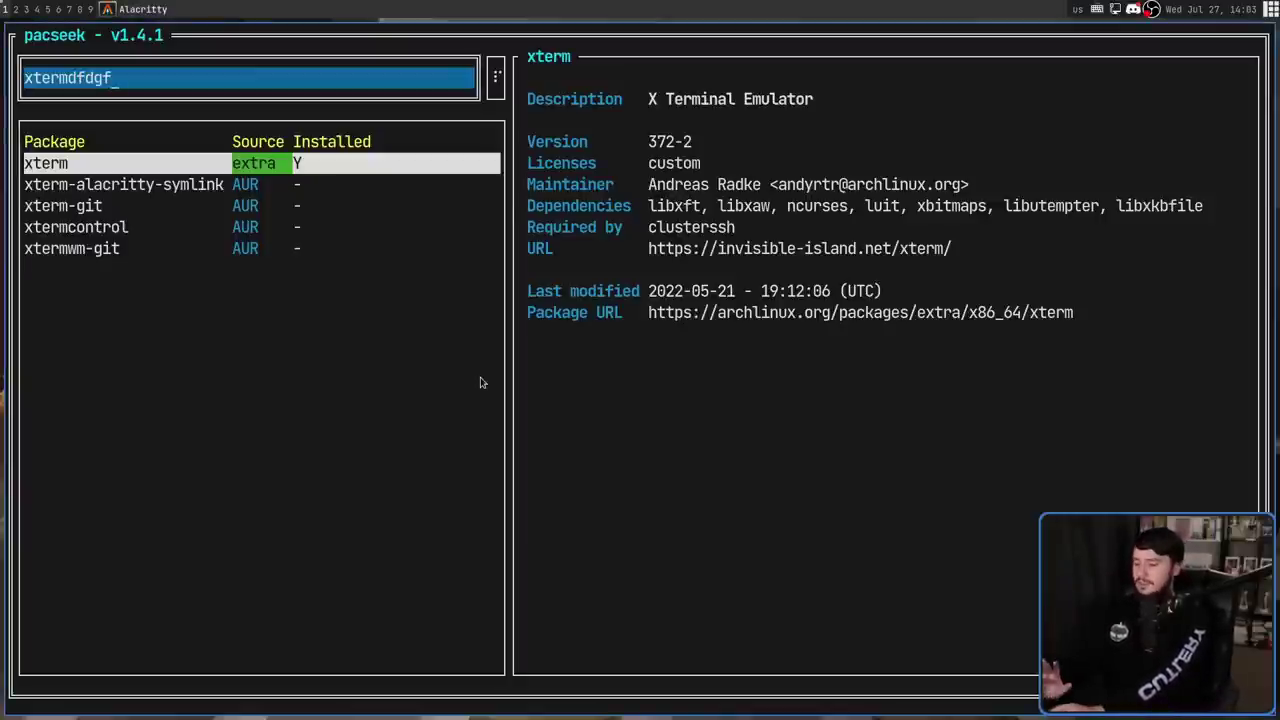
{"action": "key", "text": "Tab"}
{"action": "key", "text": "Down"}
{"action": "key", "text": "Down"}
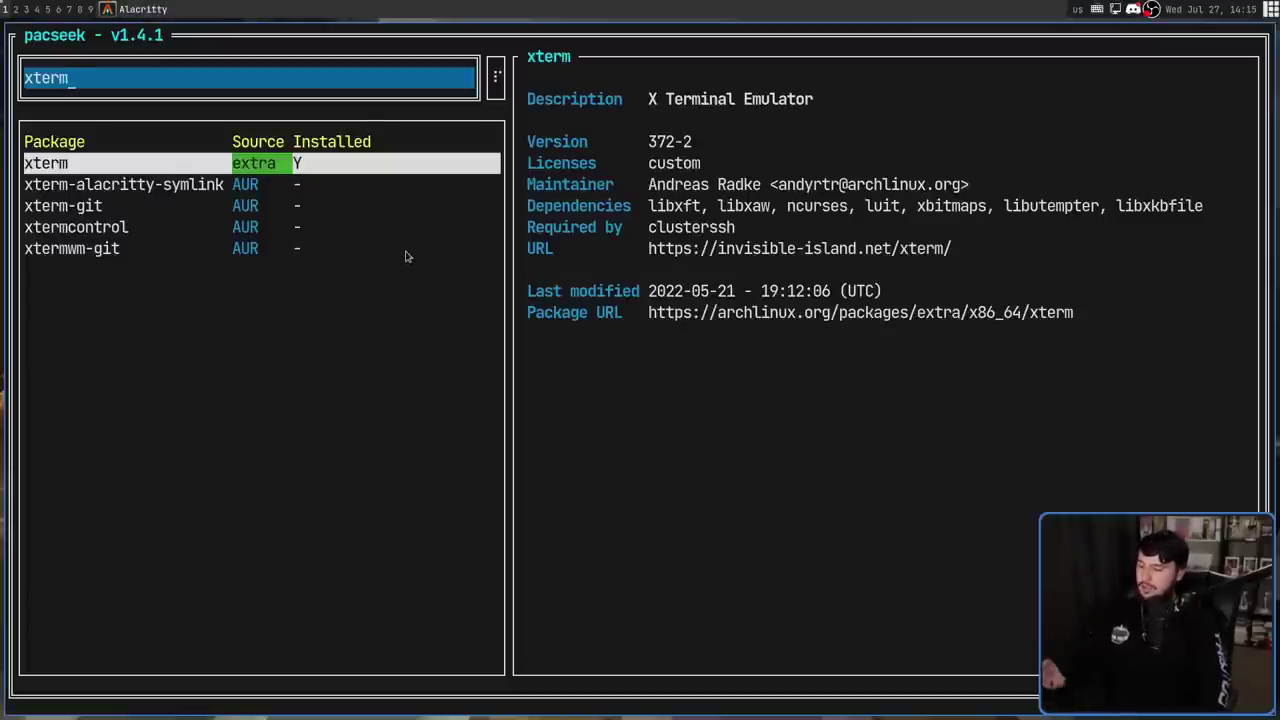
- In settings, untick Separate AUR commands, choose Contains for Search mode, and Apply & Save
{"action": "key", "text": "ctrl+s"}
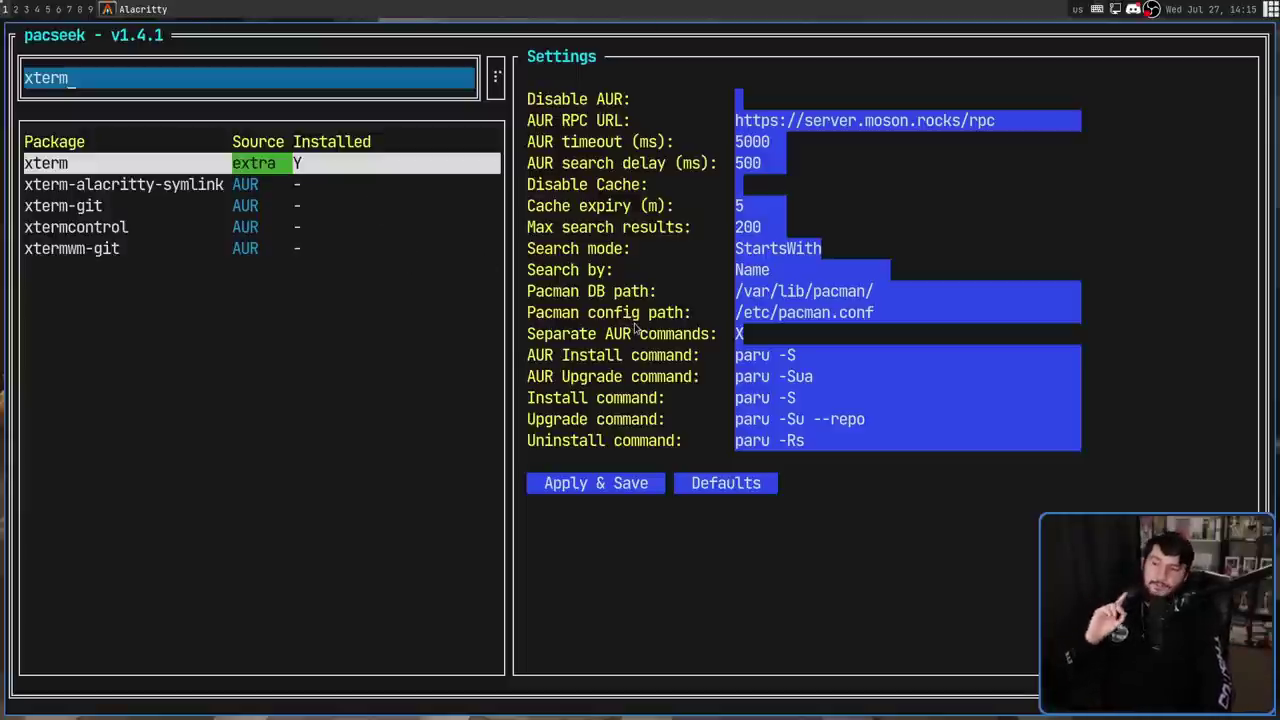
{"action": "left_click", "coordinate": [576, 334]}
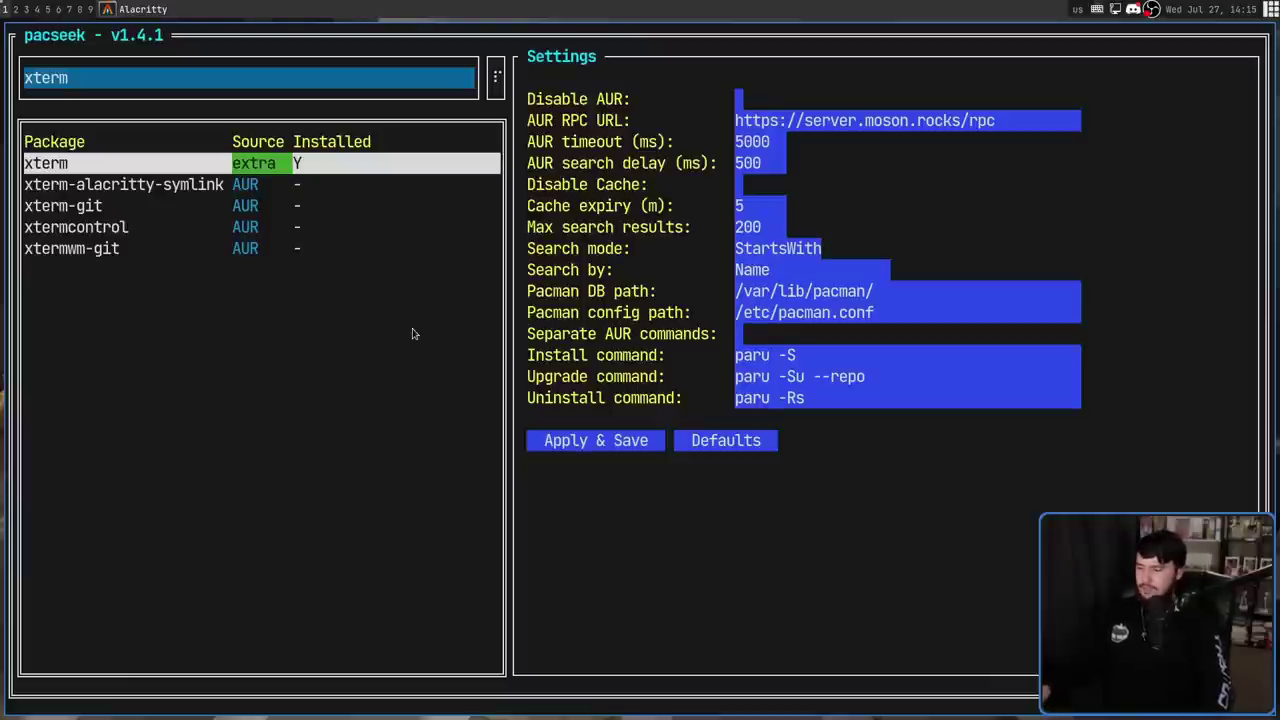
{"action": "key", "text": "Tab"}
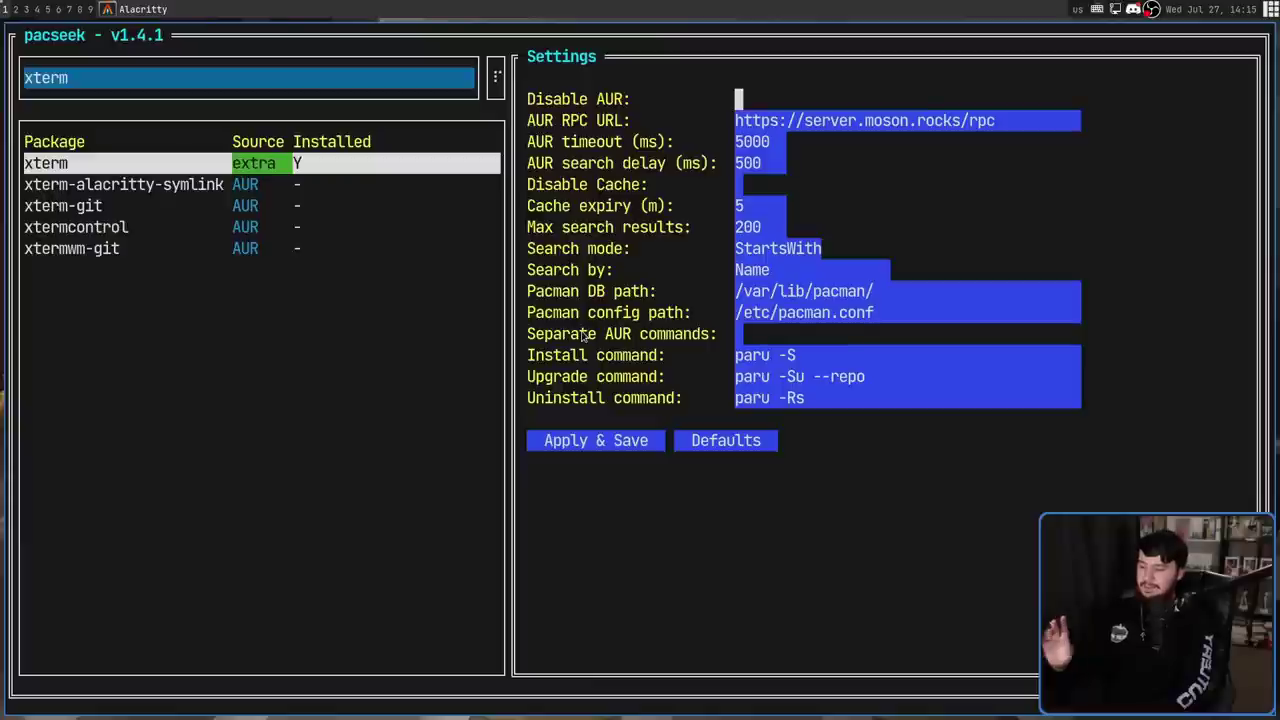
{"action": "key", "text": "Tab"}
{"action": "key", "text": "Tab"}
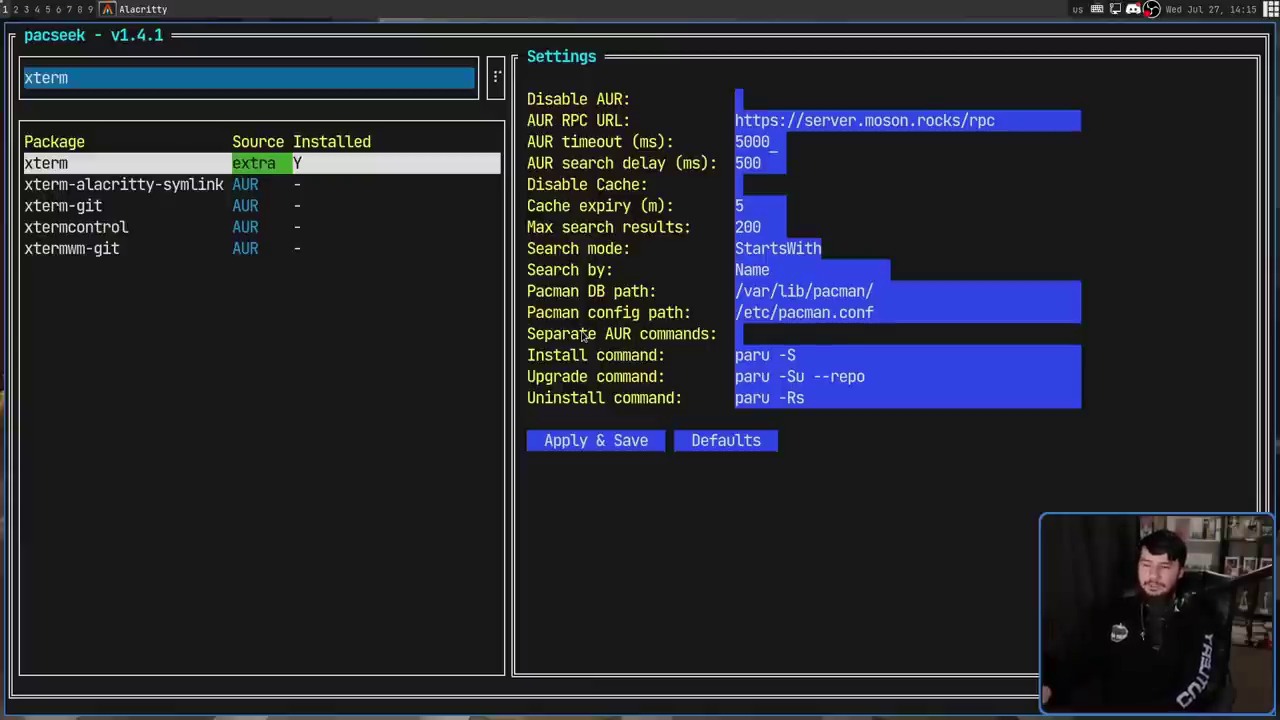
{"action": "key", "text": "Tab"}
{"action": "key", "text": "Tab"}
{"action": "key", "text": "Tab"}
{"action": "key", "text": "Tab"}
{"action": "key", "text": "Return"}
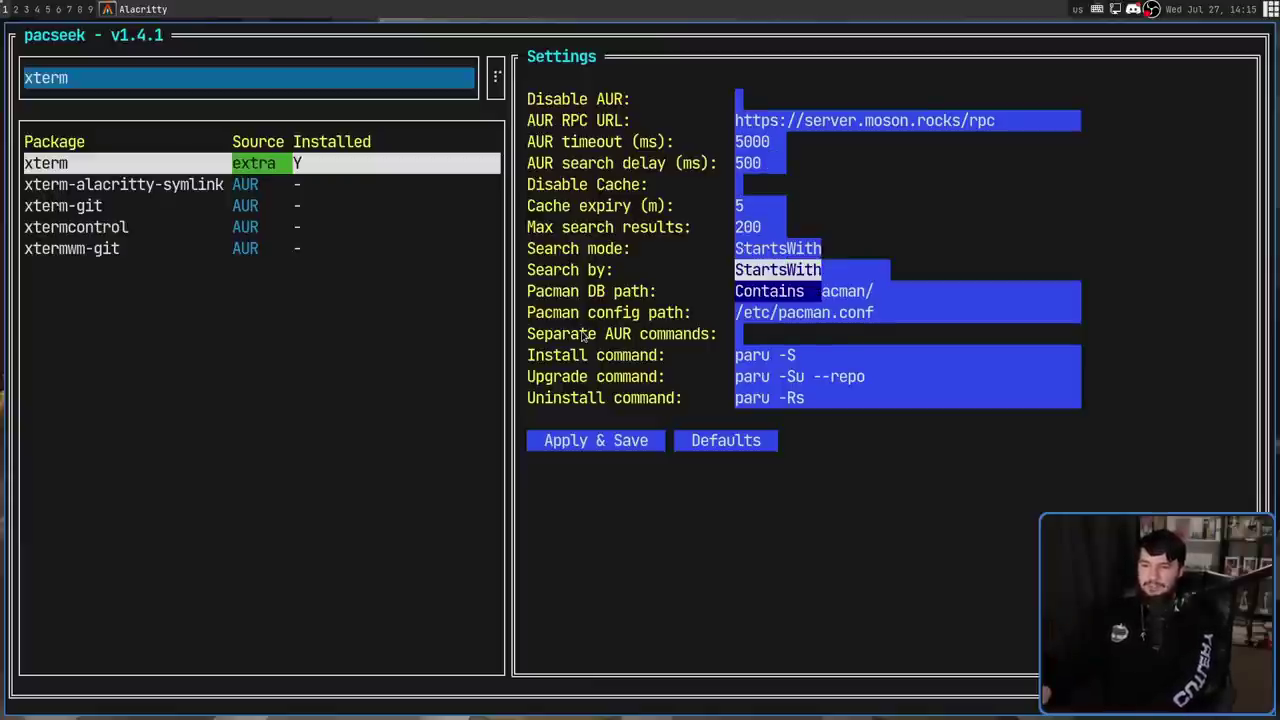
{"action": "key", "text": "Down"}
{"action": "key", "text": "Return"}
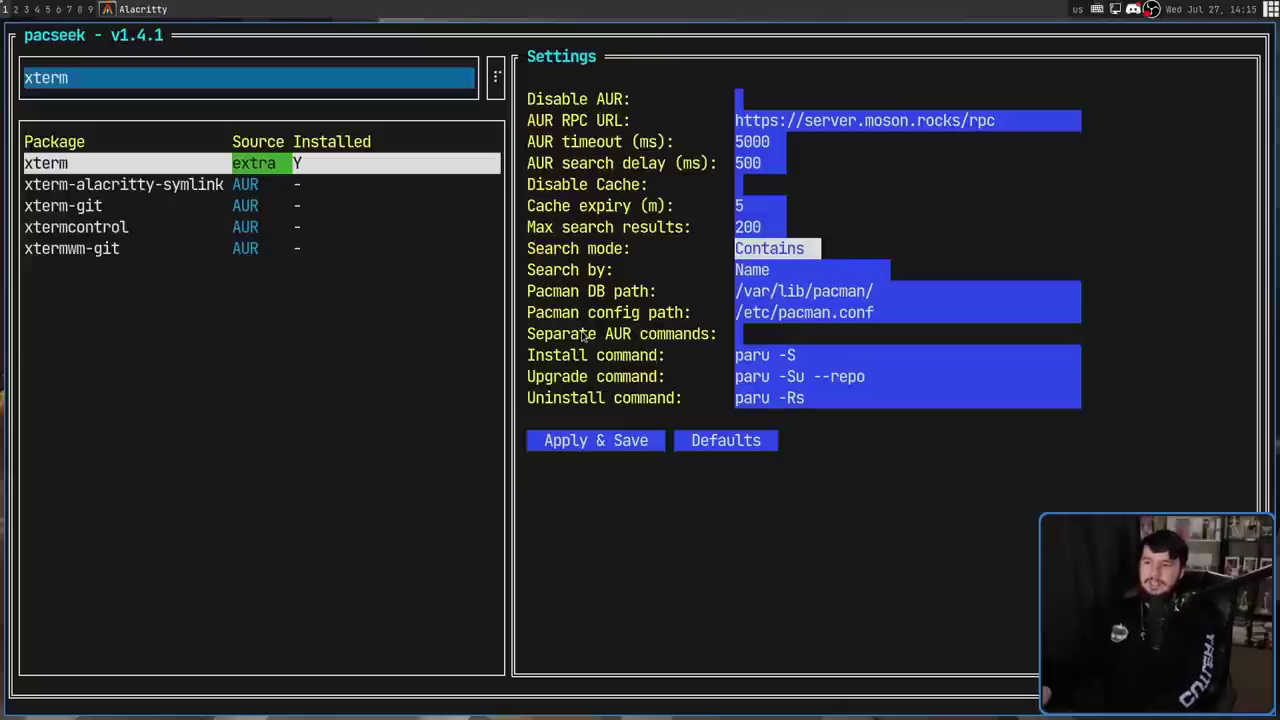
{"action": "key", "text": "Return"}
{"action": "key", "text": "Down"}
{"action": "key", "text": "Return"}
{"action": "key", "text": "Tab"}
{"action": "key", "text": "Tab"}
{"action": "key", "text": "Tab"}
{"action": "key", "text": "Tab"}
{"action": "key", "text": "Tab"}
{"action": "key", "text": "Tab"}
{"action": "key", "text": "Tab"}
{"action": "key", "text": "Tab"}
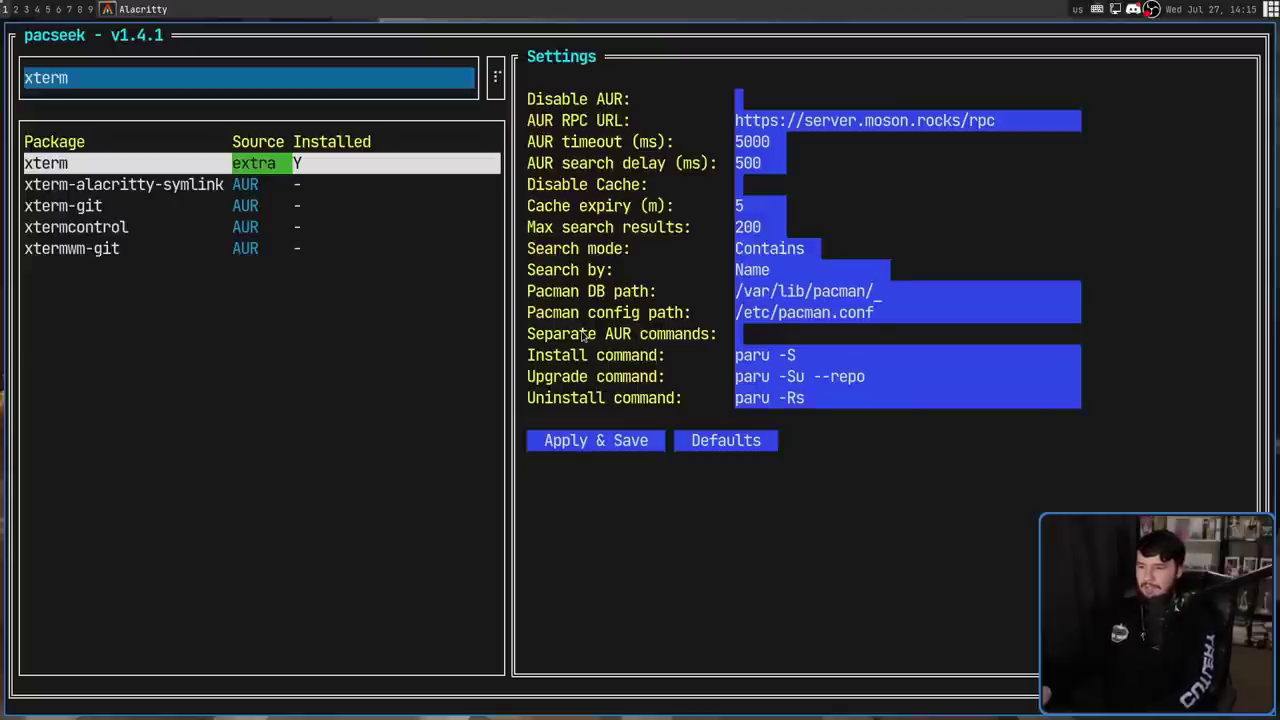
{"action": "key", "text": "Return"}
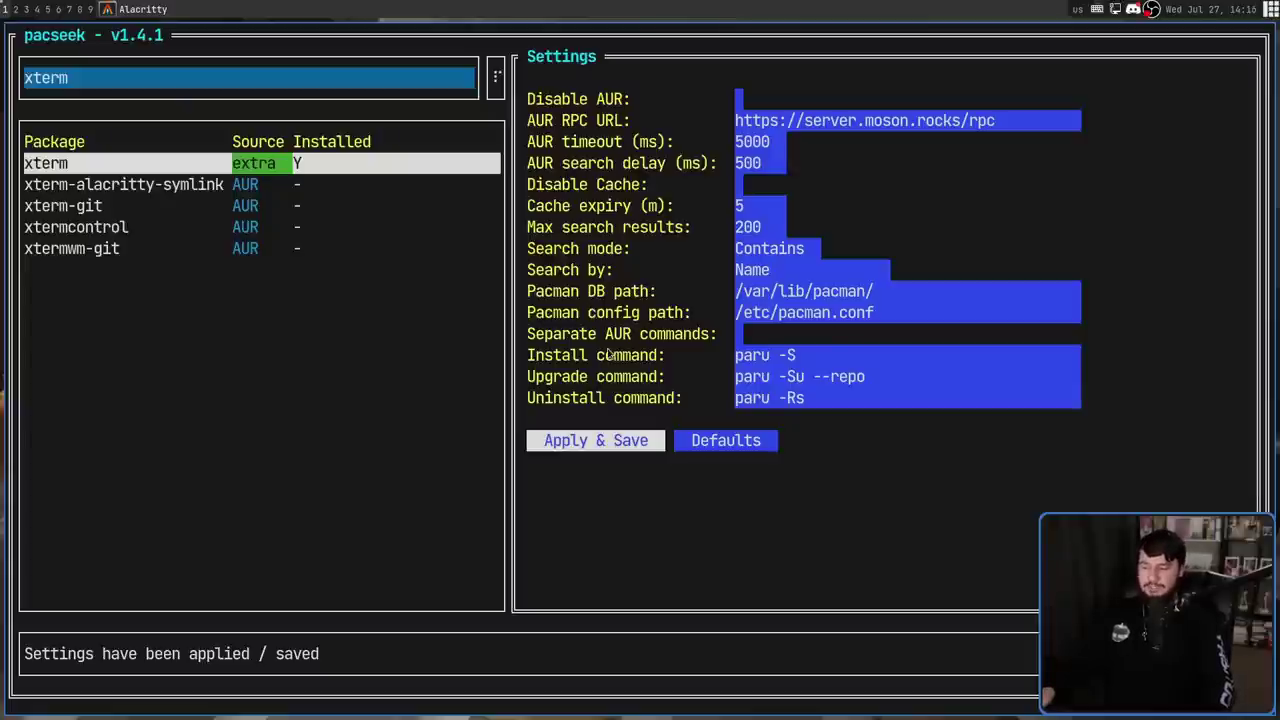
- Replace the search text with term and run the search
{"action": "left_click", "coordinate": [217, 86]}
{"action": "key", "text": "BackSpace"}
{"action": "key", "text": "BackSpace"}
{"action": "key", "text": "BackSpace"}
{"action": "key", "text": "BackSpace"}
{"action": "key", "text": "BackSpace"}
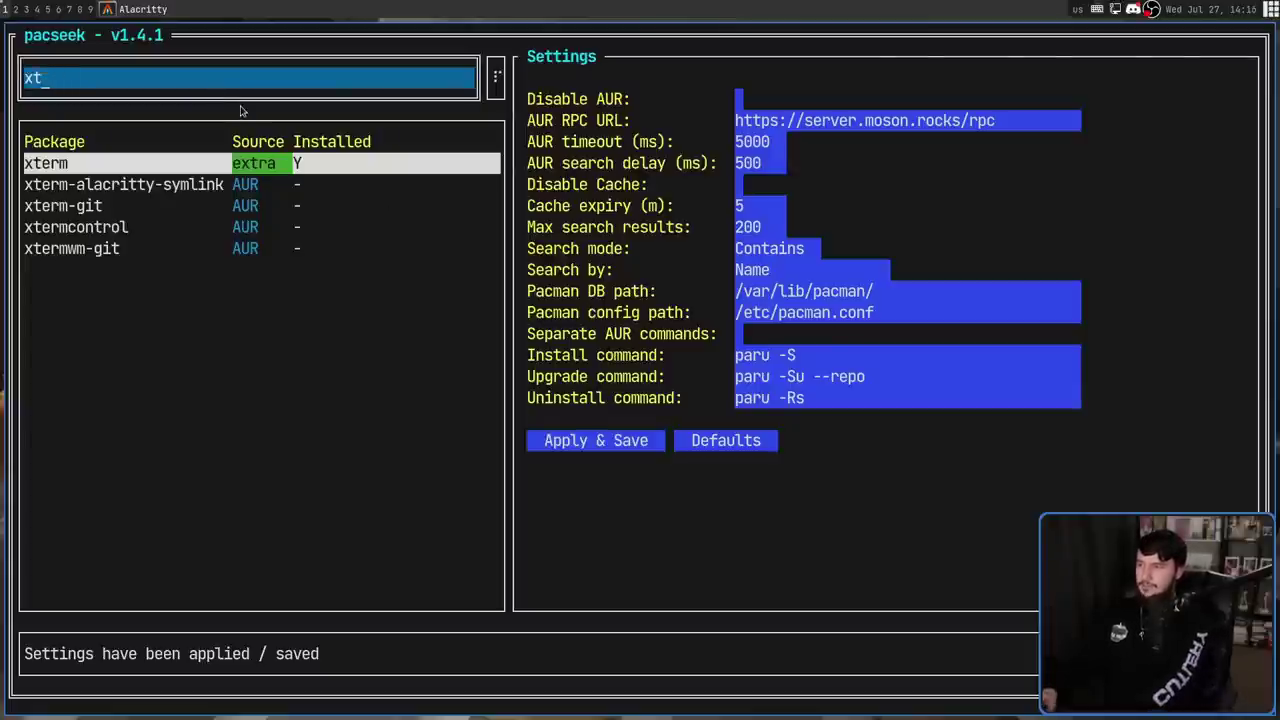
{"action": "type", "text": "ter"}
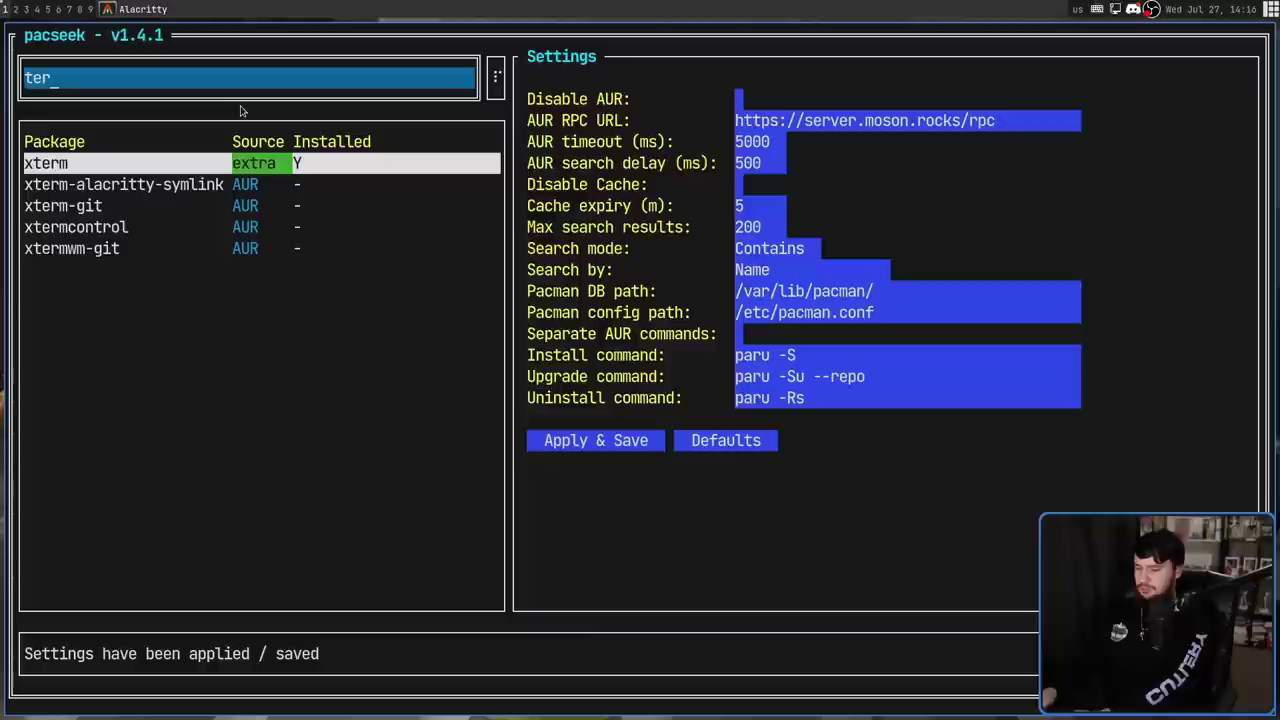
{"action": "type", "text": "m"}
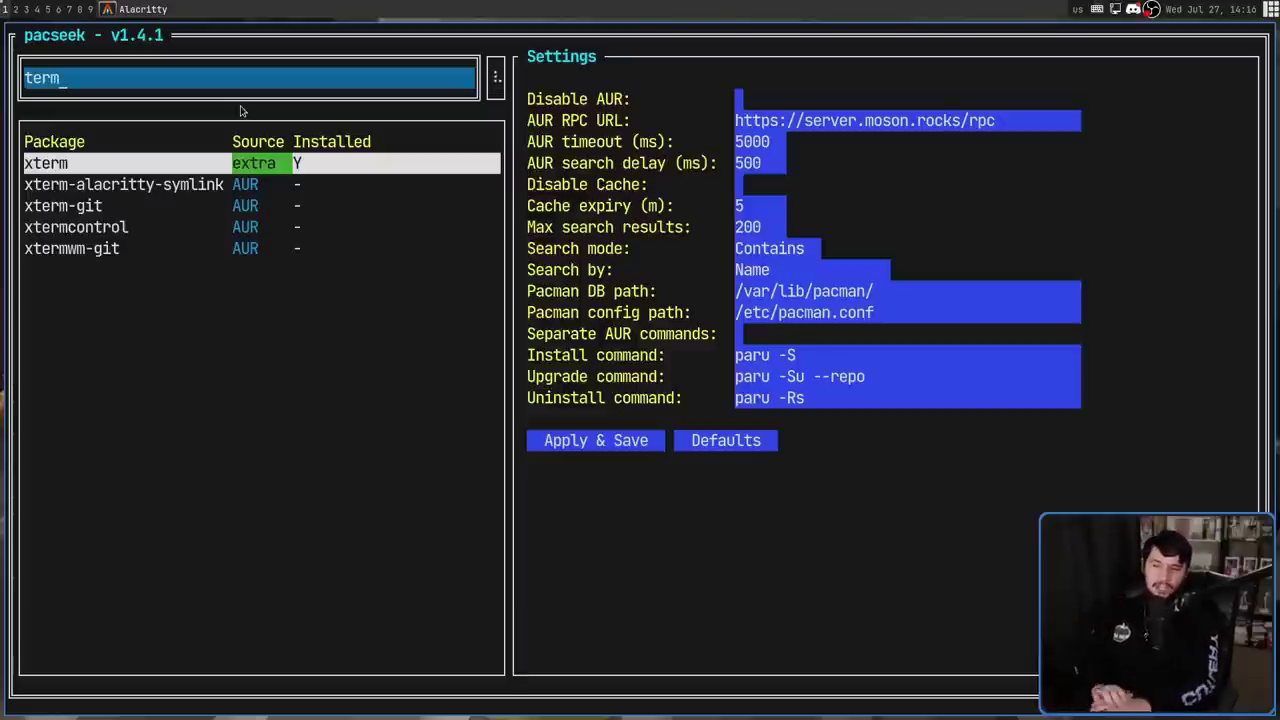
{"action": "key", "text": "Return"}
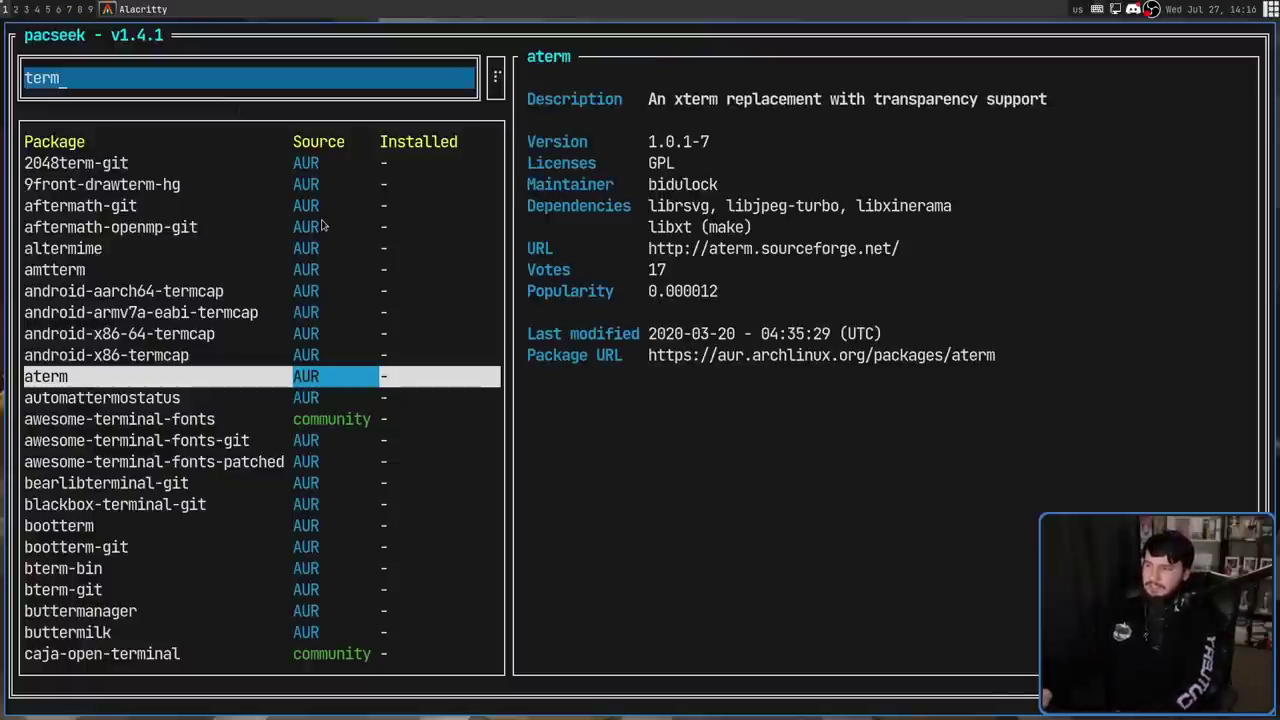
- Browse the term results from 9front-drawterm-hg down and back up to buttermilk
{"action": "key", "text": "Up"}
{"action": "key", "text": "Up"}
{"action": "key", "text": "Up"}
{"action": "key", "text": "Up"}
{"action": "key", "text": "Up"}
{"action": "key", "text": "Up"}
{"action": "key", "text": "Up"}
{"action": "key", "text": "Up"}
{"action": "key", "text": "Up"}
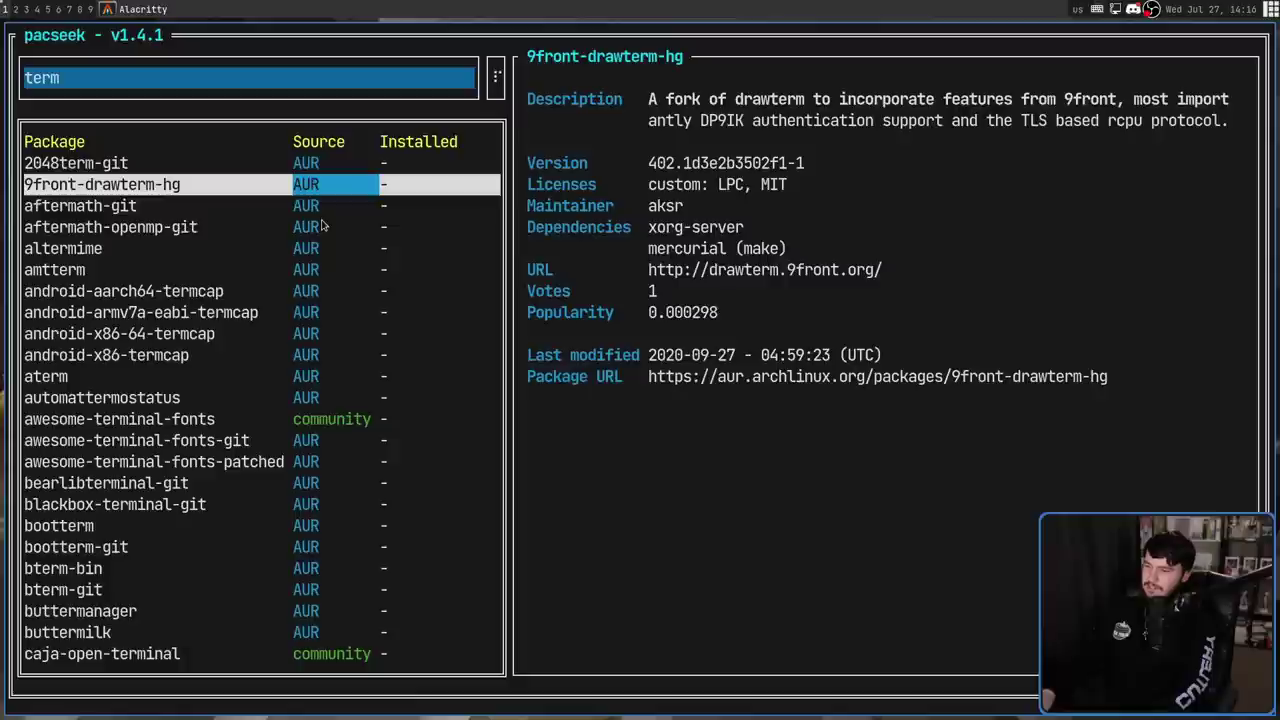
{"action": "key", "text": "Down"}
{"action": "key", "text": "Down"}
{"action": "key", "text": "Up"}
{"action": "key", "text": "Up"}
{"action": "key", "text": "Down"}
{"action": "key", "text": "Down"}
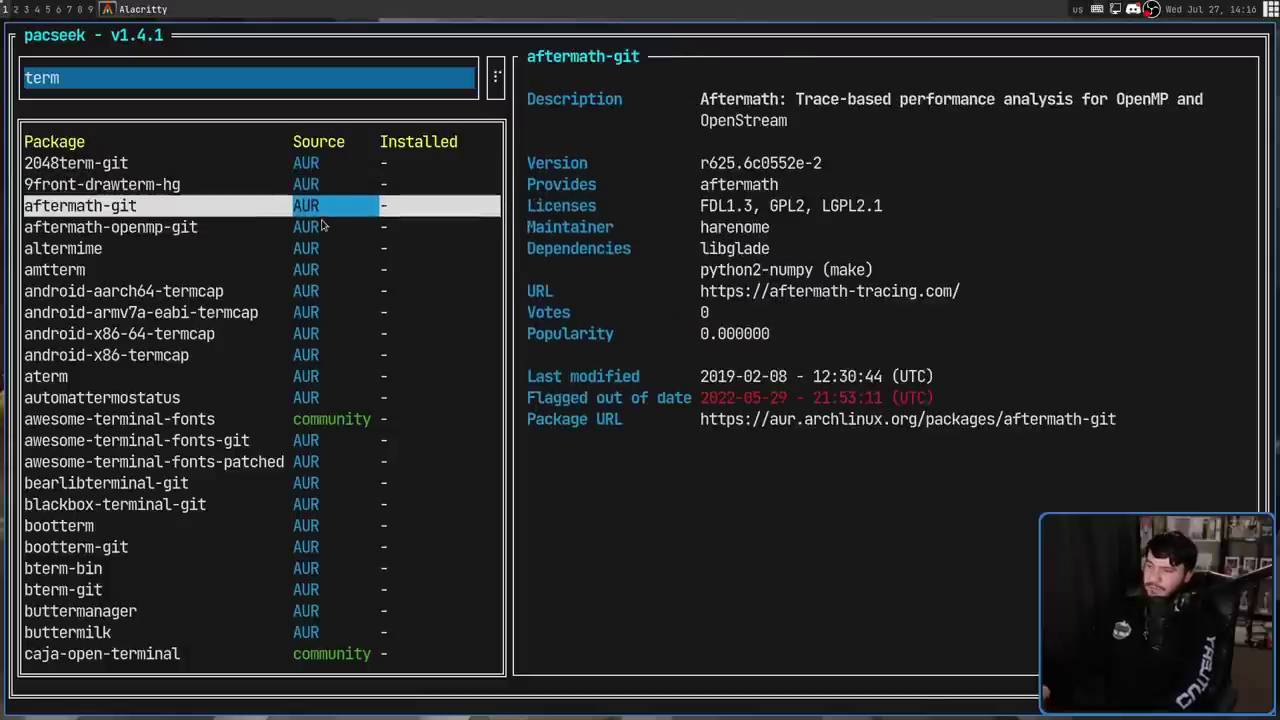
{"action": "key", "text": "Down"}
{"action": "key", "text": "Down"}
{"action": "key", "text": "Down"}
{"action": "key", "text": "Down"}
{"action": "key", "text": "Down"}
{"action": "key", "text": "Down"}
{"action": "key", "text": "Down"}
{"action": "key", "text": "Down"}
{"action": "key", "text": "Down"}
{"action": "key", "text": "Down"}
{"action": "key", "text": "Down"}
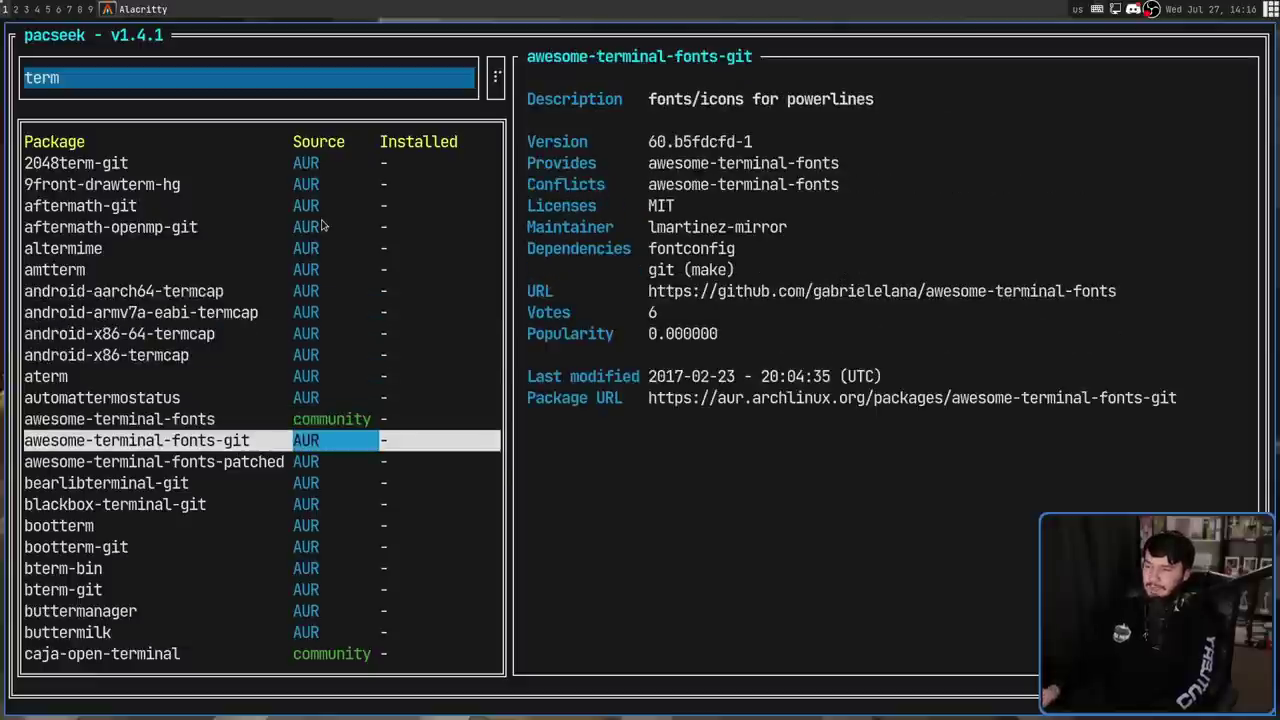
{"action": "key", "text": "Down"}
{"action": "key", "text": "Down"}
{"action": "key", "text": "Down"}
{"action": "key", "text": "Down"}
{"action": "key", "text": "Down"}
{"action": "key", "text": "Down"}
{"action": "key", "text": "Down"}
{"action": "key", "text": "Down"}
{"action": "key", "text": "Down"}
{"action": "key", "text": "Down"}
{"action": "key", "text": "Down"}
{"action": "key", "text": "Down"}
{"action": "key", "text": "Down"}
{"action": "key", "text": "Down"}
{"action": "key", "text": "Up"}
{"action": "key", "text": "Up"}
{"action": "key", "text": "Up"}
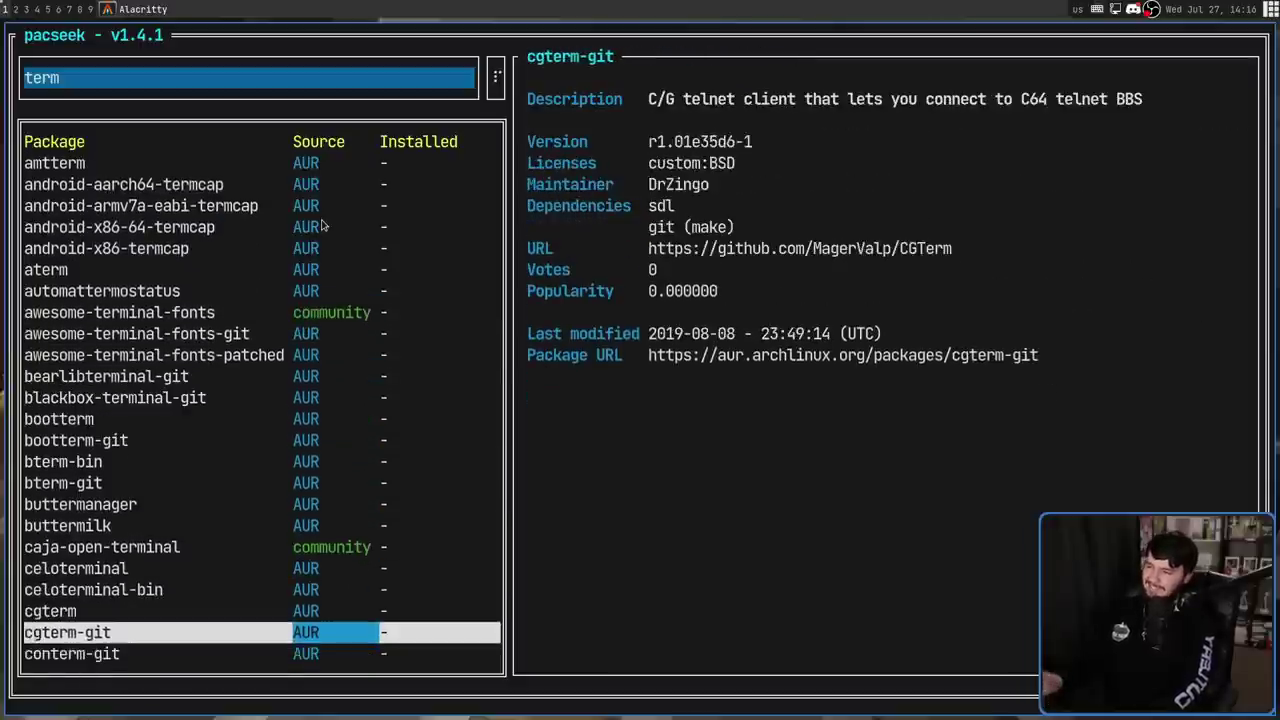
{"action": "key", "text": "Up"}
{"action": "key", "text": "Up"}
{"action": "key", "text": "Up"}
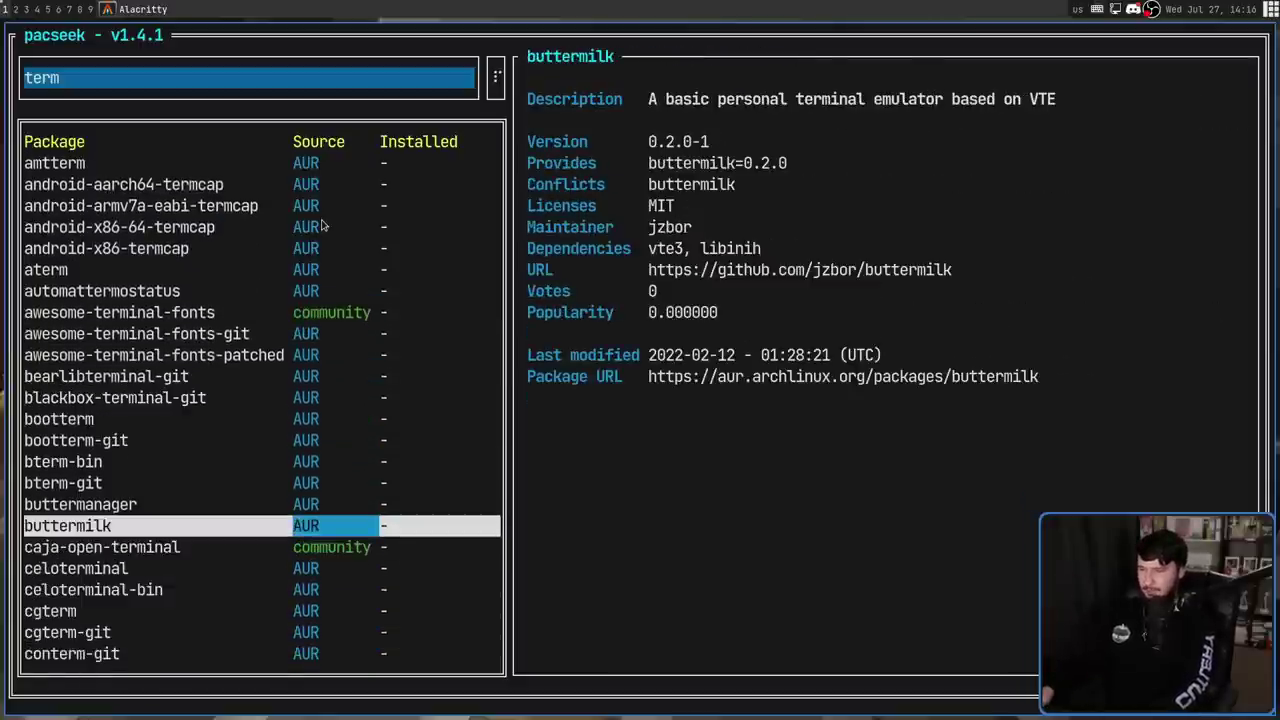
- Switch Search mode to StartsWith, Apply & Save, and rerun the term search
{"action": "key", "text": "ctrl+s"}
{"action": "key", "text": "Up"}
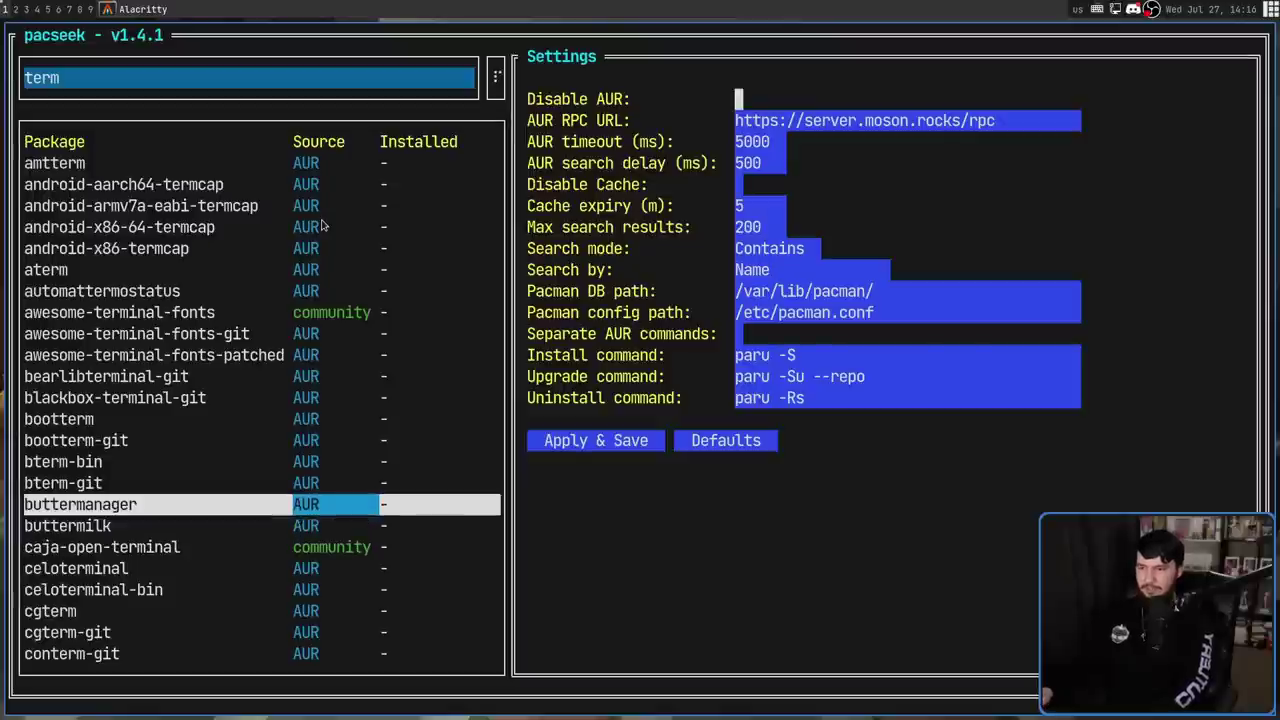
{"action": "key", "text": "Tab"}
{"action": "key", "text": "Tab"}
{"action": "key", "text": "Tab"}
{"action": "key", "text": "Tab"}
{"action": "key", "text": "Tab"}
{"action": "key", "text": "Tab"}
{"action": "key", "text": "Tab"}
{"action": "key", "text": "Tab"}
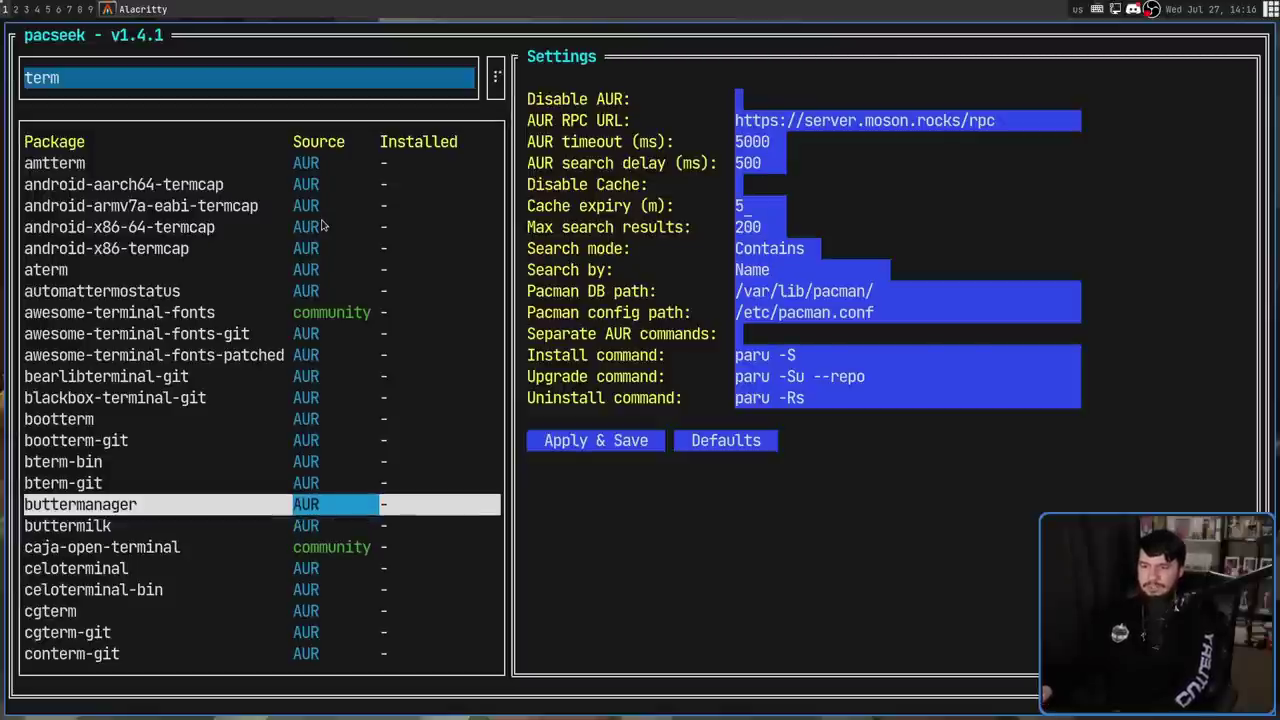
{"action": "key", "text": "Return"}
{"action": "key", "text": "Up"}
{"action": "key", "text": "Return"}
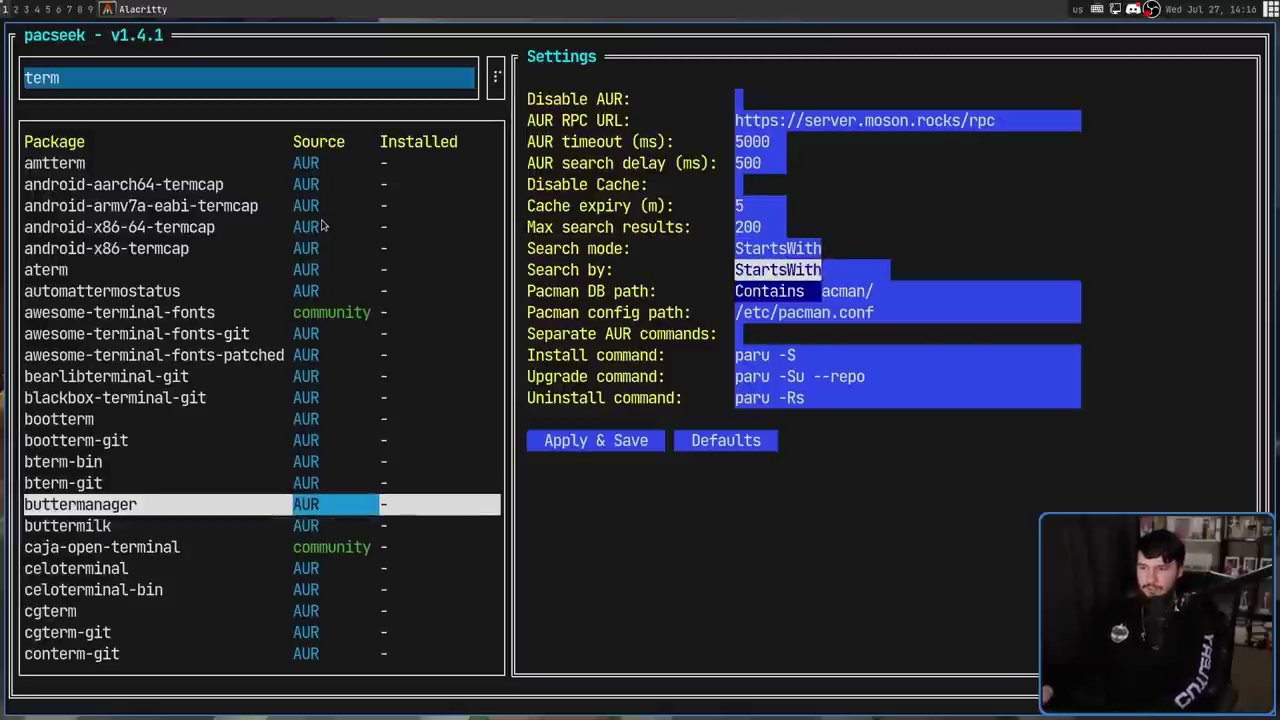
{"action": "key", "text": "Return"}
{"action": "key", "text": "Tab"}
{"action": "key", "text": "Tab"}
{"action": "key", "text": "Tab"}
{"action": "key", "text": "Tab"}
{"action": "key", "text": "Tab"}
{"action": "key", "text": "Tab"}
{"action": "key", "text": "Tab"}
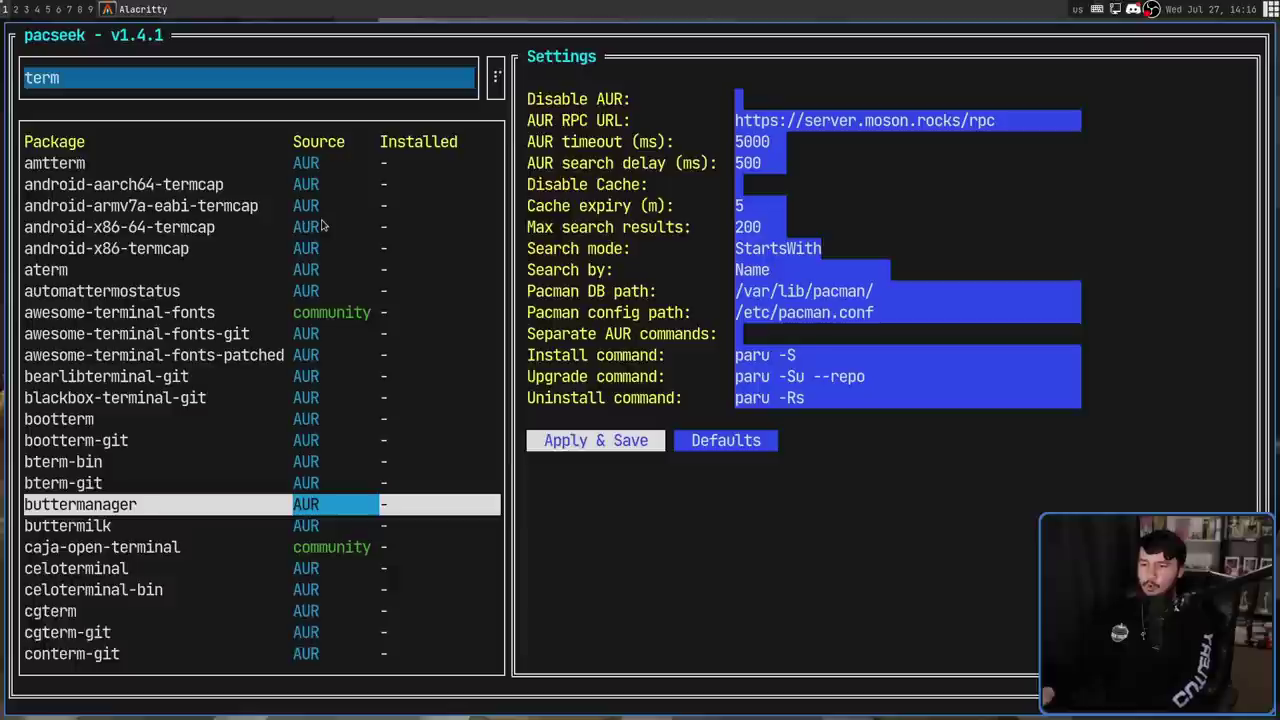
{"action": "key", "text": "Return"}
{"action": "left_click", "coordinate": [133, 88]}
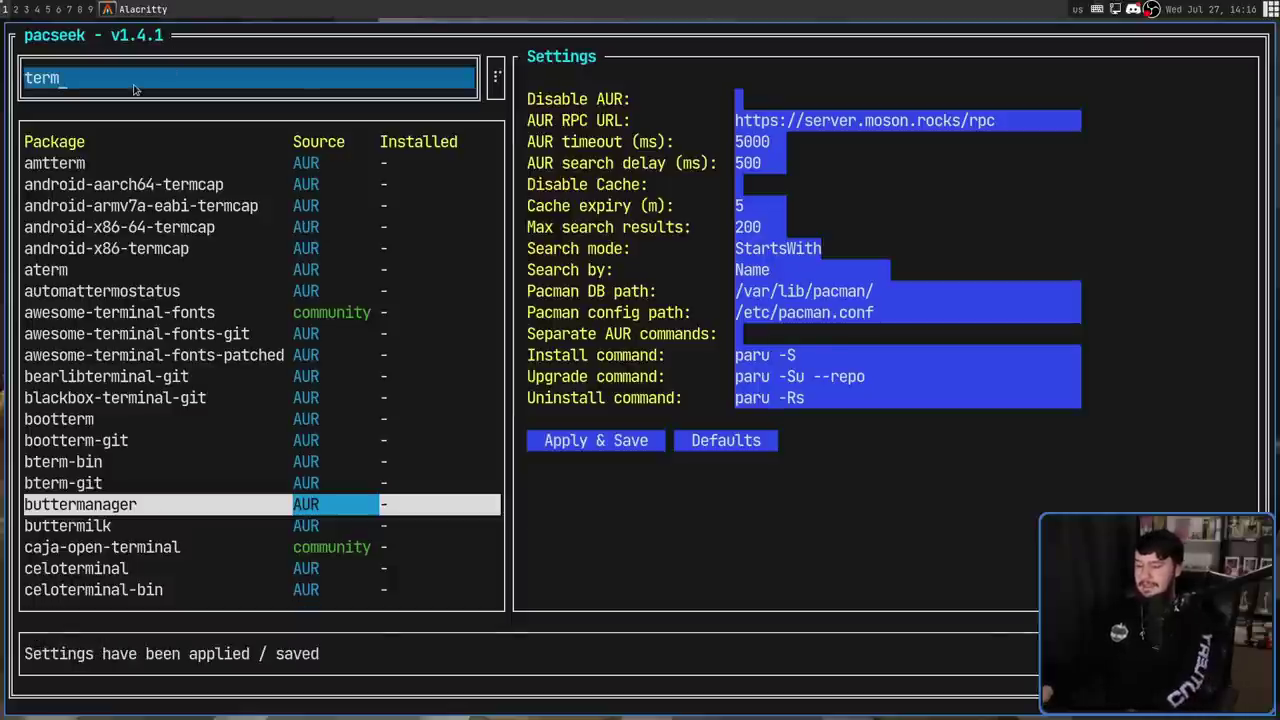
{"action": "key", "text": "Return"}
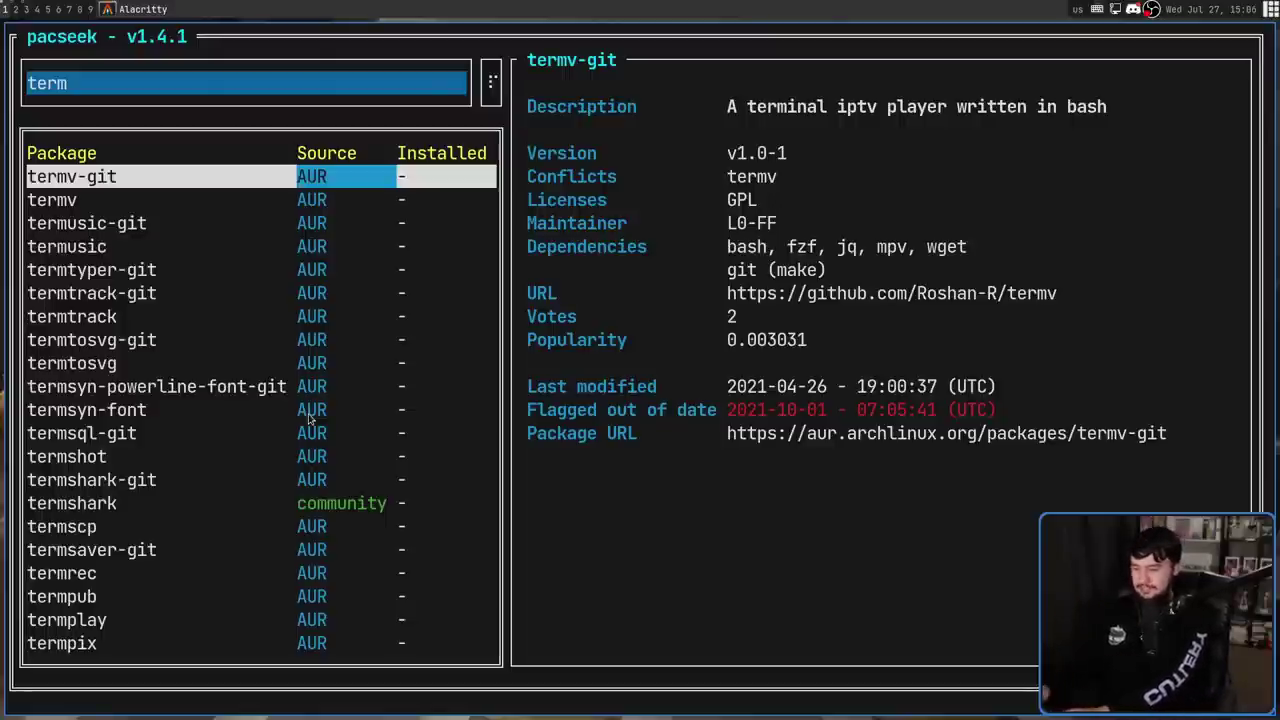
- Cycle the term results' sort order: alphabetical, community first, then AUR first
{"action": "key", "text": "Return"}
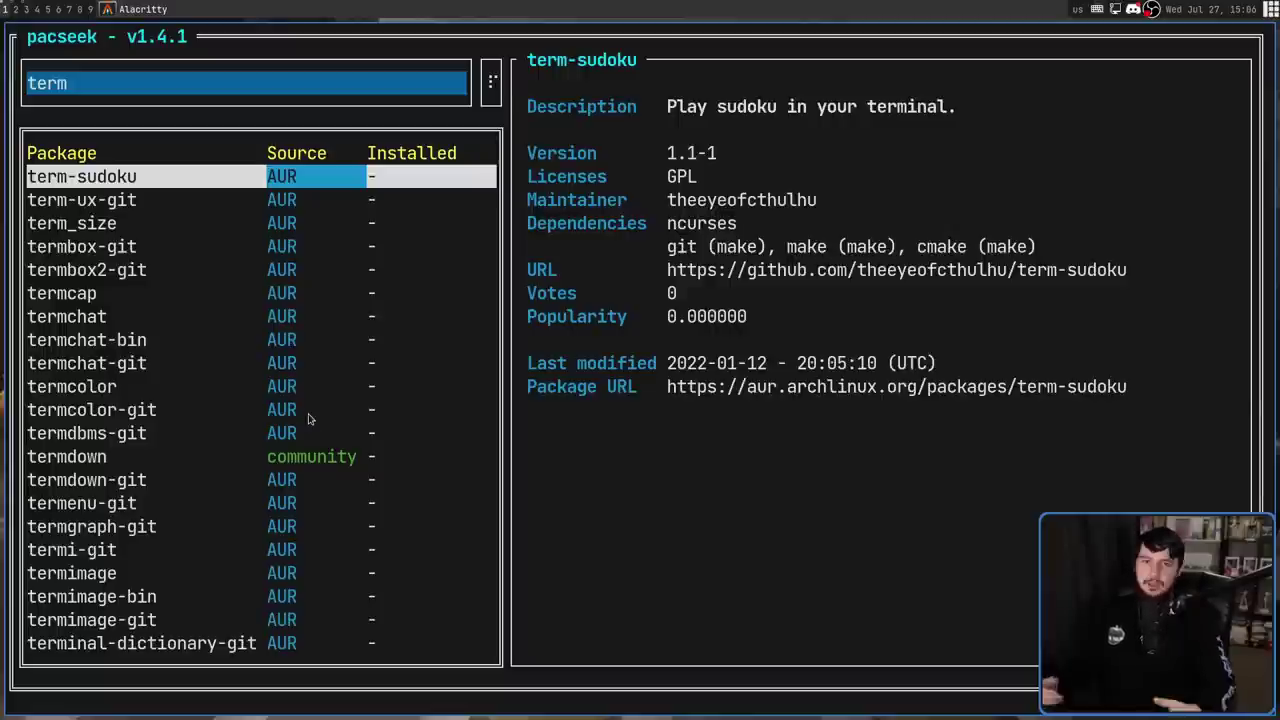
{"action": "key", "text": "Return"}
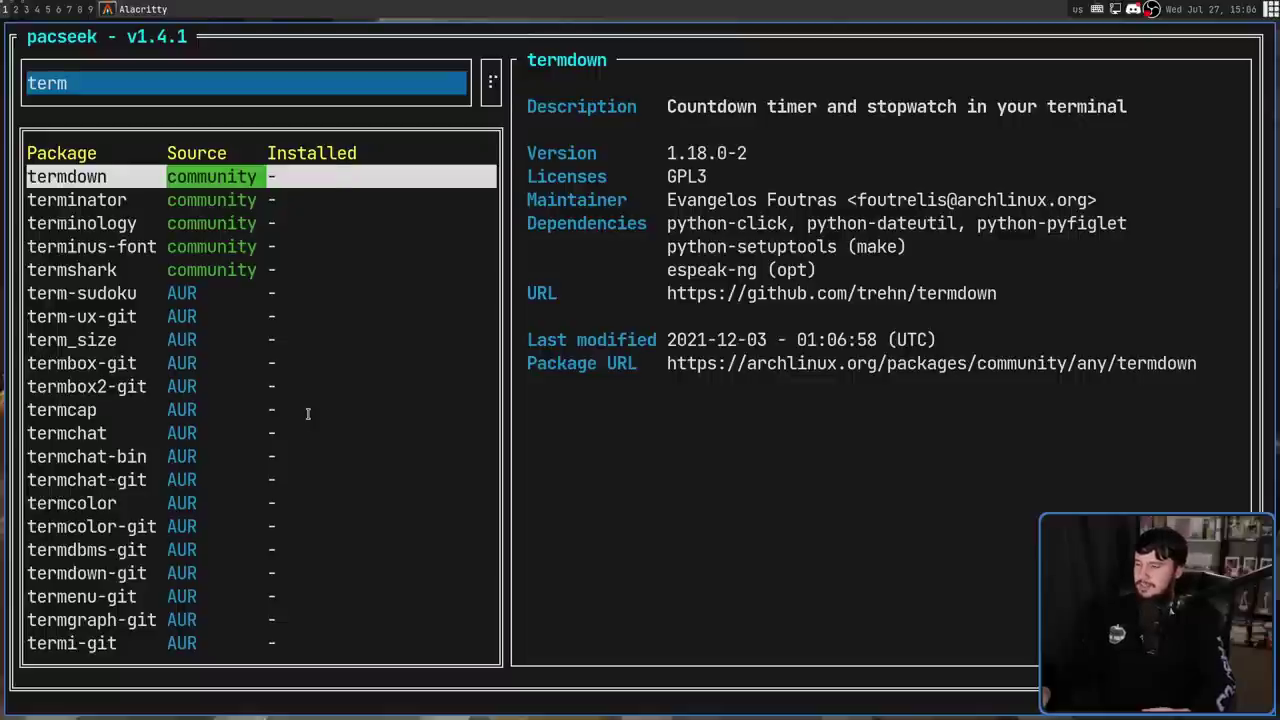
{"action": "key", "text": "Return"}
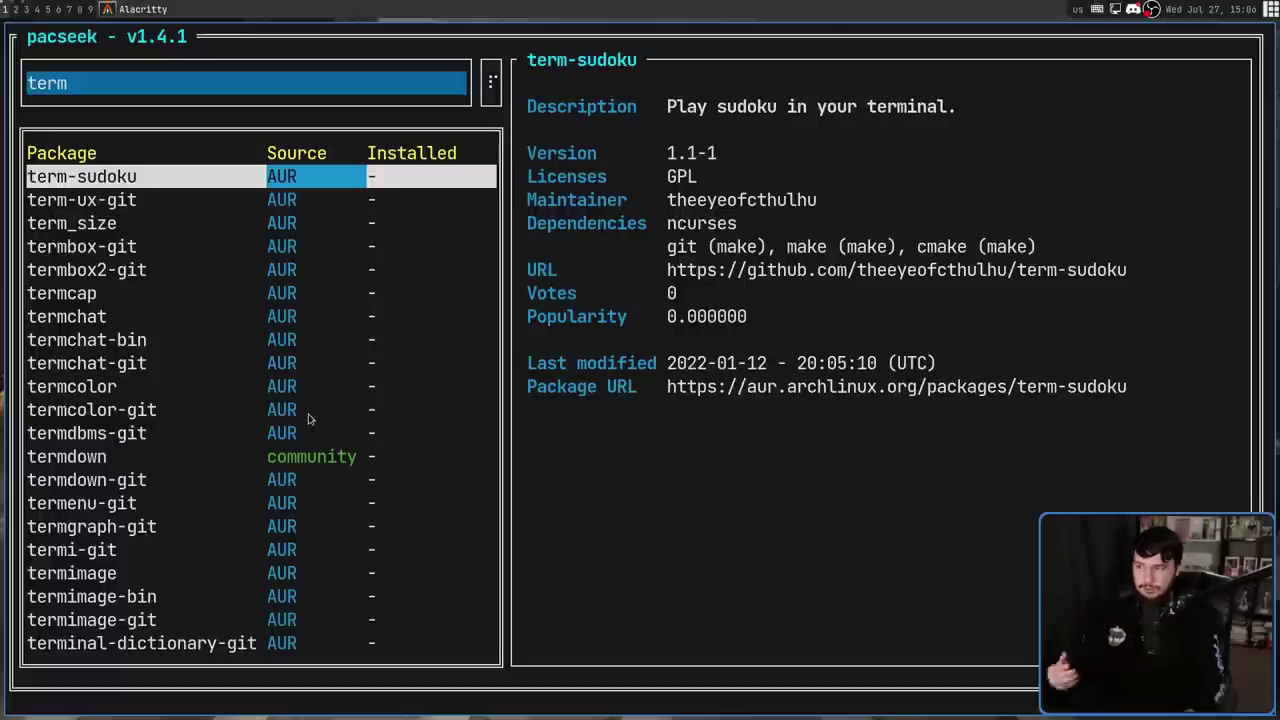
{"action": "left_click", "coordinate": [160, 95]}
- Replace the query with xterm, run the search, and focus the results list
{"action": "key", "text": "BackSpace"}
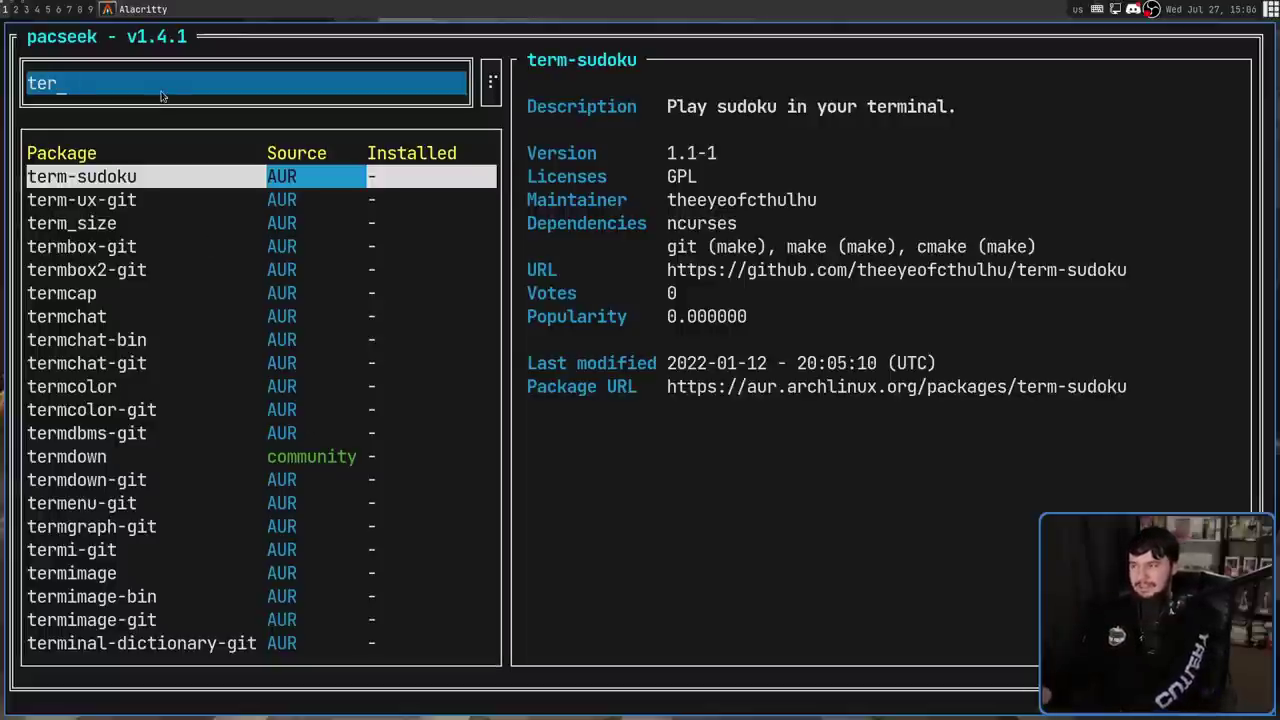
{"action": "key", "text": "BackSpace"}
{"action": "key", "text": "BackSpace"}
{"action": "key", "text": "BackSpace"}
{"action": "type", "text": "xterm"}
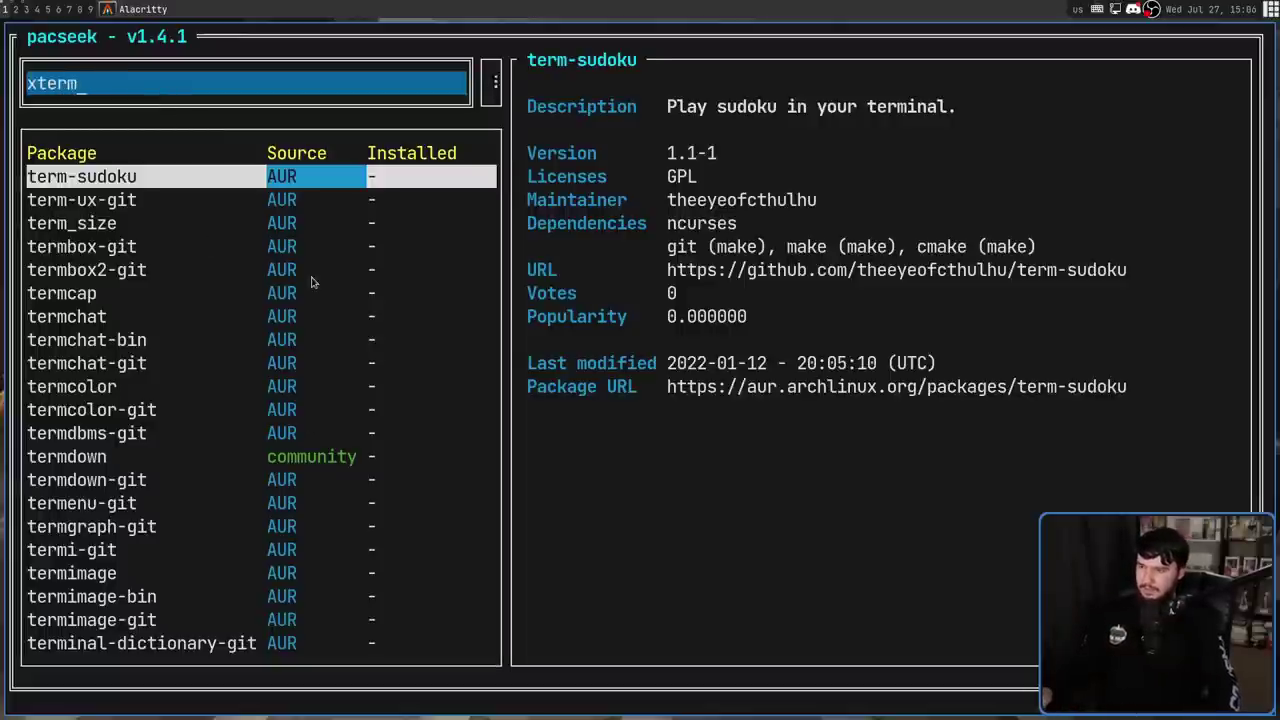
{"action": "key", "text": "Return"}
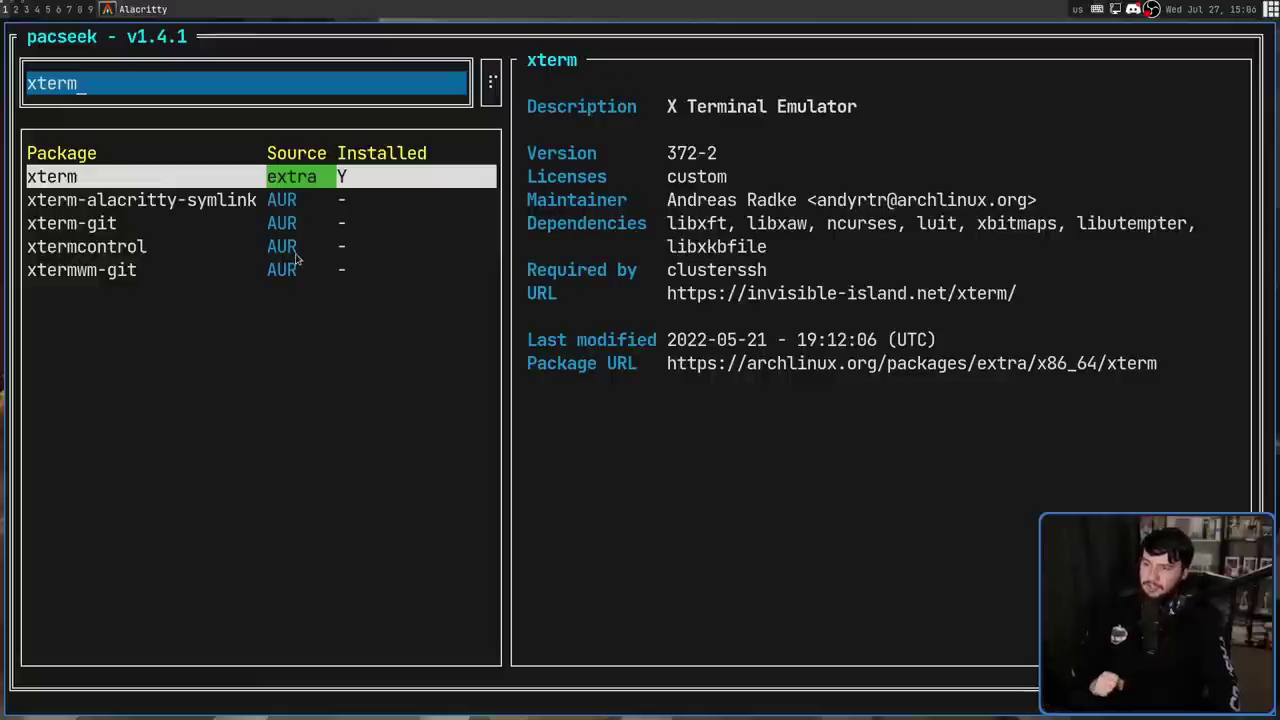
{"action": "left_click", "coordinate": [330, 322]}
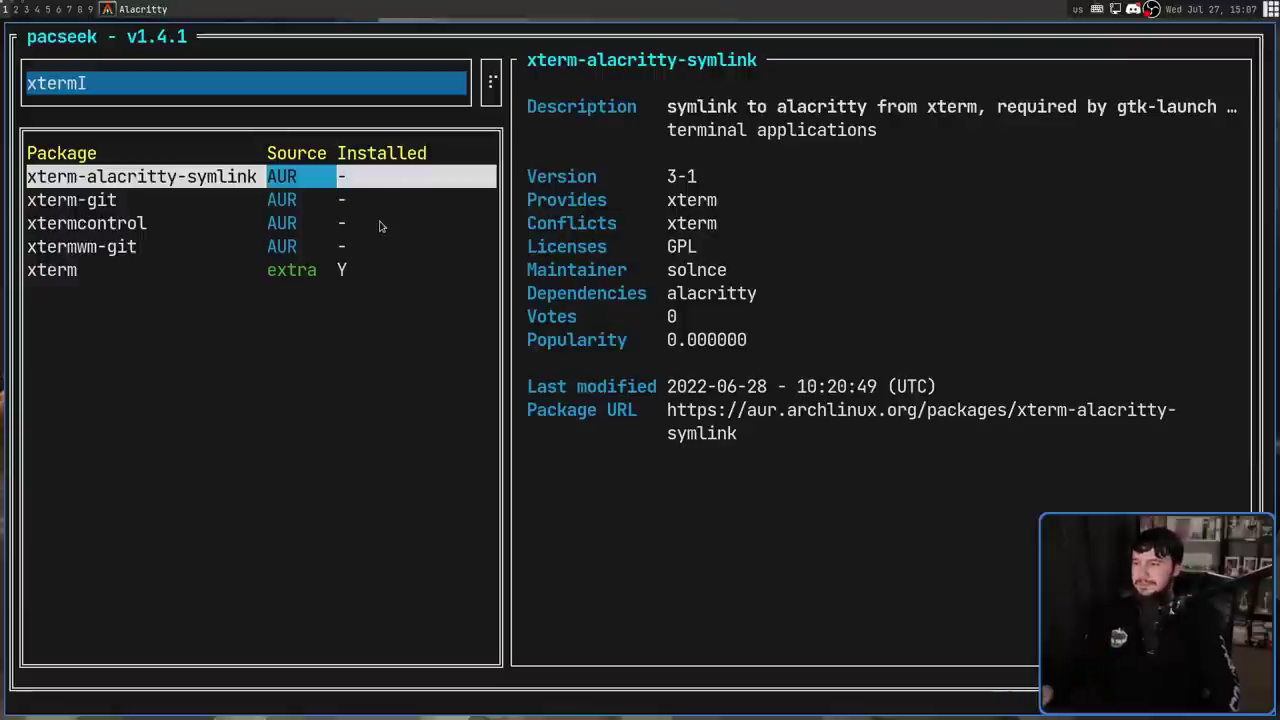
- Re-sort the xterm results, moving installed xterm to the top, bottom, then top again
{"action": "key", "text": "Return"}
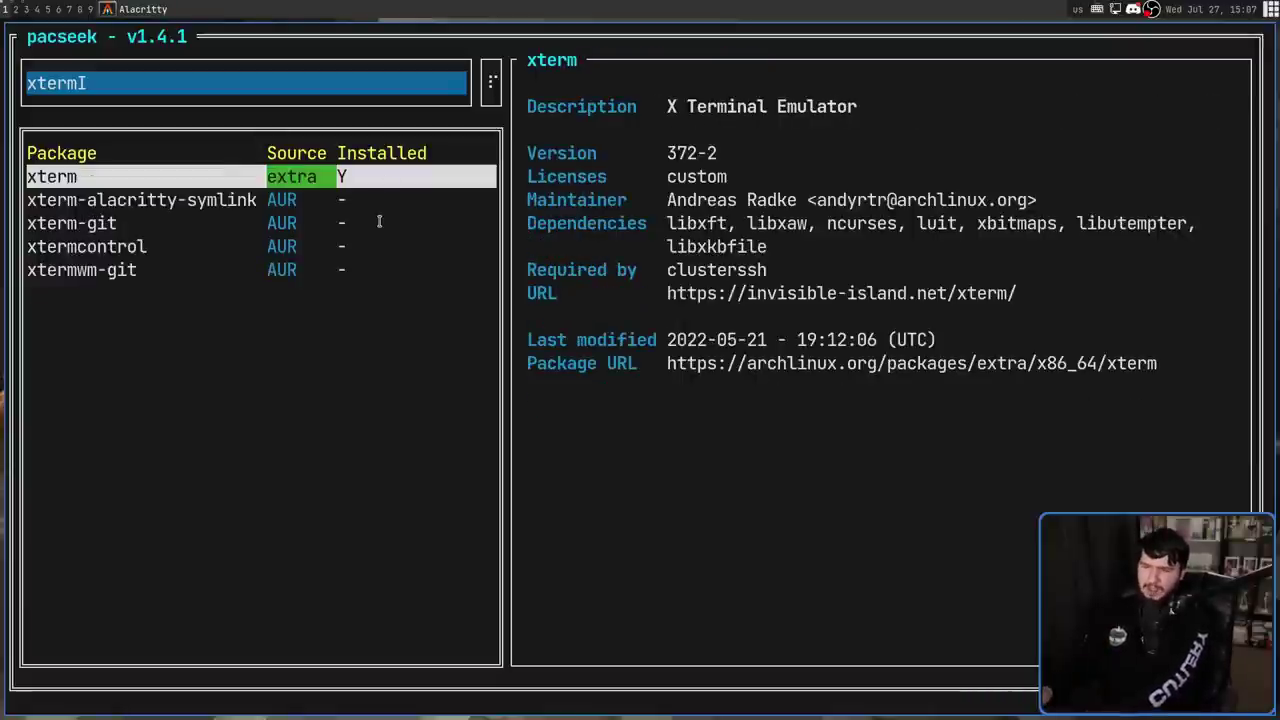
{"action": "key", "text": "Return"}
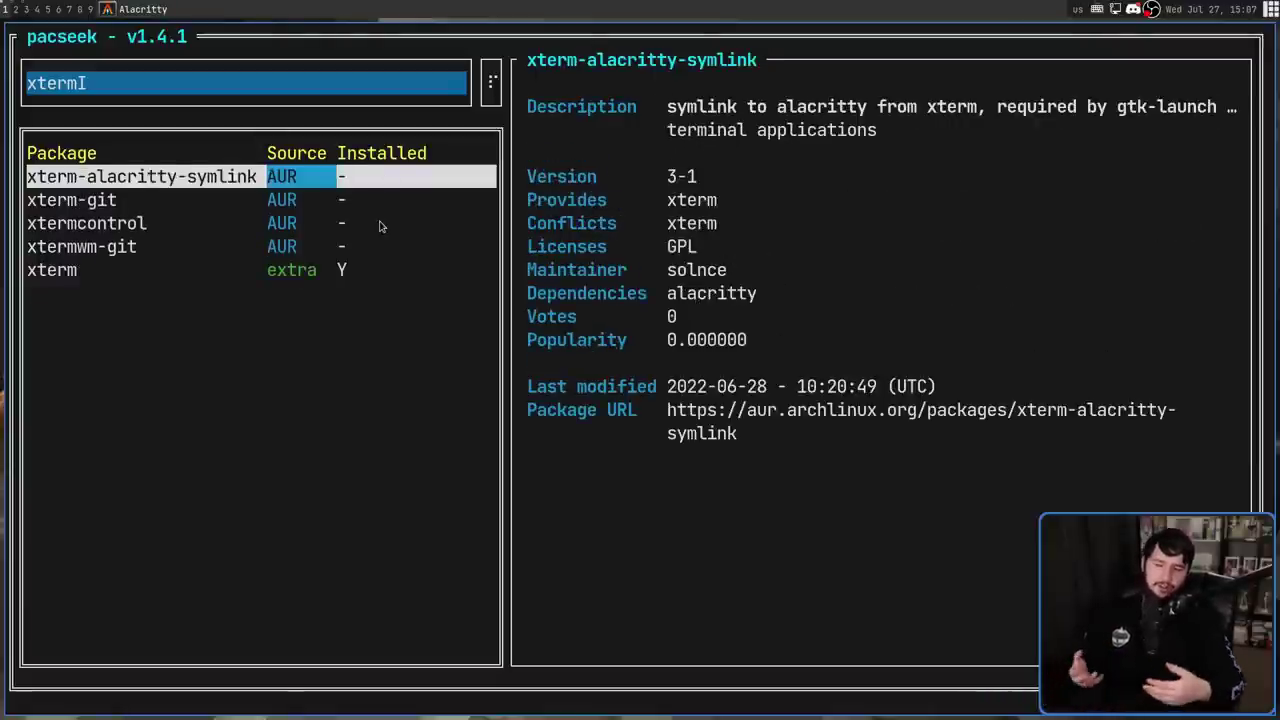
{"action": "key", "text": "Return"}
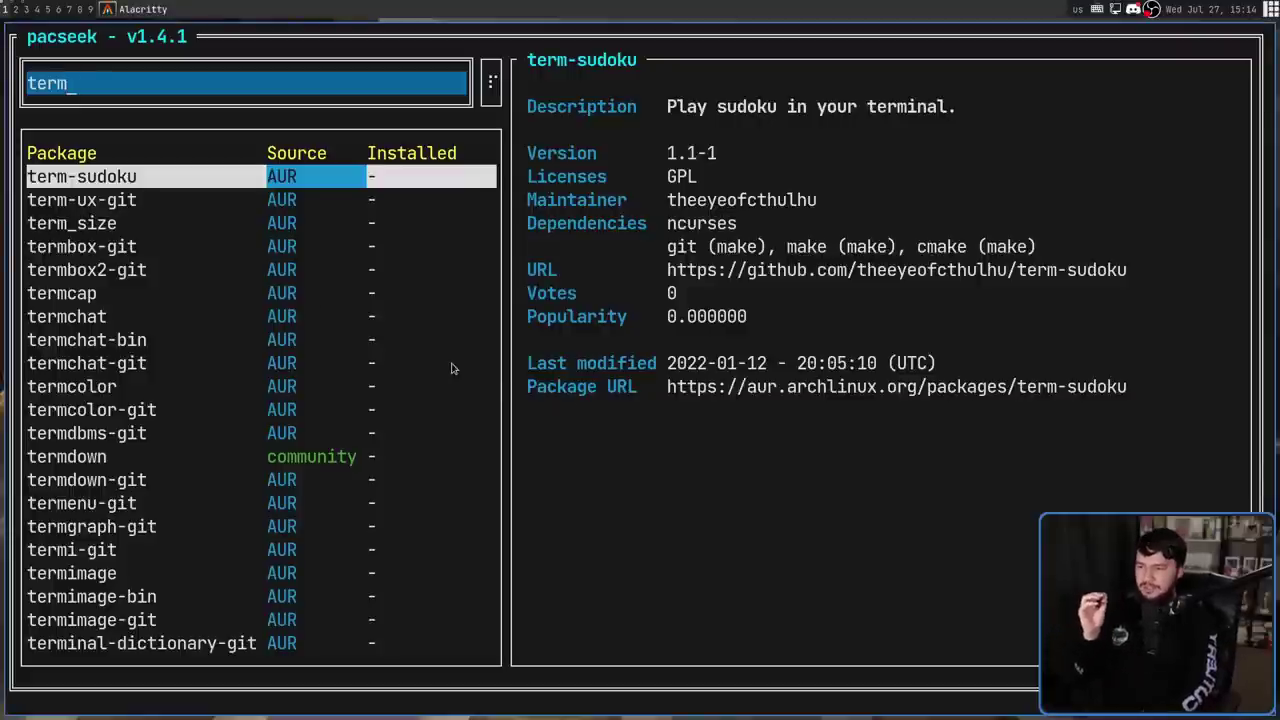
- Step through the term results past term-ux-git, terminalpp-git and termrec to termv-git
{"action": "key", "text": "Tab"}
{"action": "key", "text": "Down"}
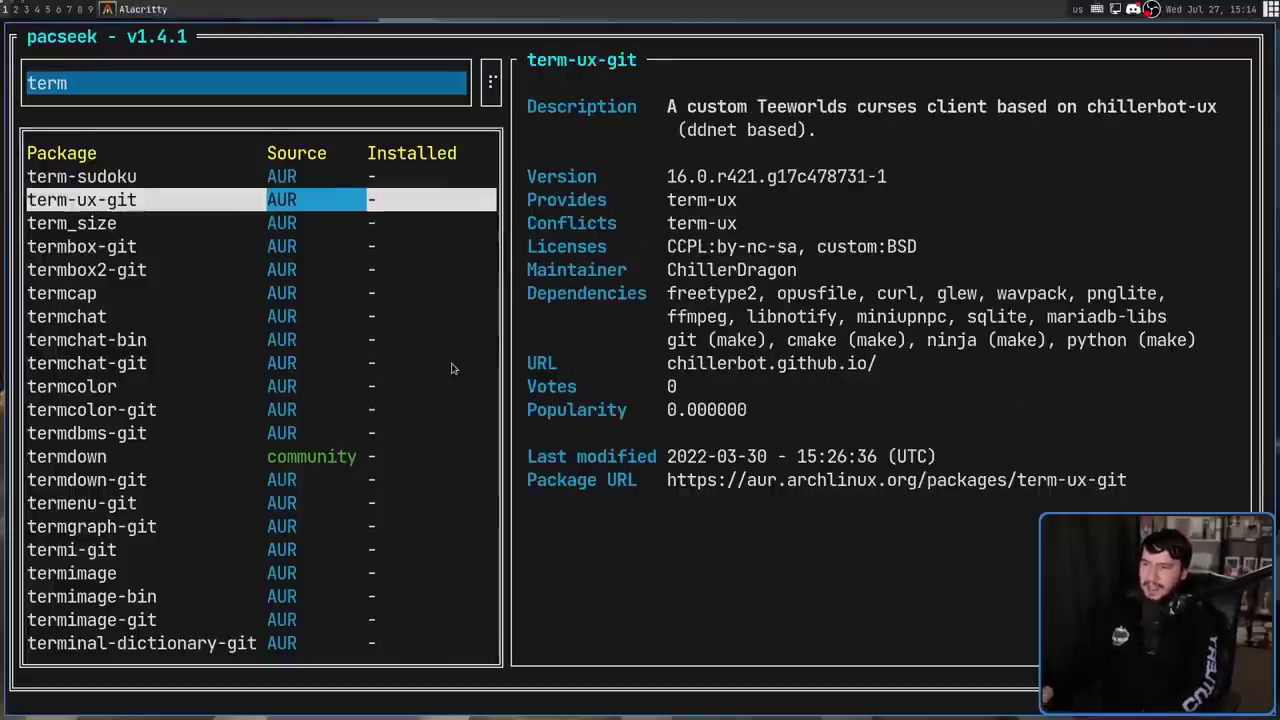
{"action": "key", "text": "Down"}
{"action": "key", "text": "Down"}
{"action": "key", "text": "Down"}
{"action": "key", "text": "Down"}
{"action": "key", "text": "Down"}
{"action": "key", "text": "Down"}
{"action": "key", "text": "Down"}
{"action": "key", "text": "Down"}
{"action": "key", "text": "Down"}
{"action": "key", "text": "Down"}
{"action": "key", "text": "Down"}
{"action": "key", "text": "Down"}
{"action": "key", "text": "Down"}
{"action": "key", "text": "Down"}
{"action": "key", "text": "Down"}
{"action": "key", "text": "Down"}
{"action": "key", "text": "Down"}
{"action": "key", "text": "Down"}
{"action": "key", "text": "Down"}
{"action": "key", "text": "Down"}
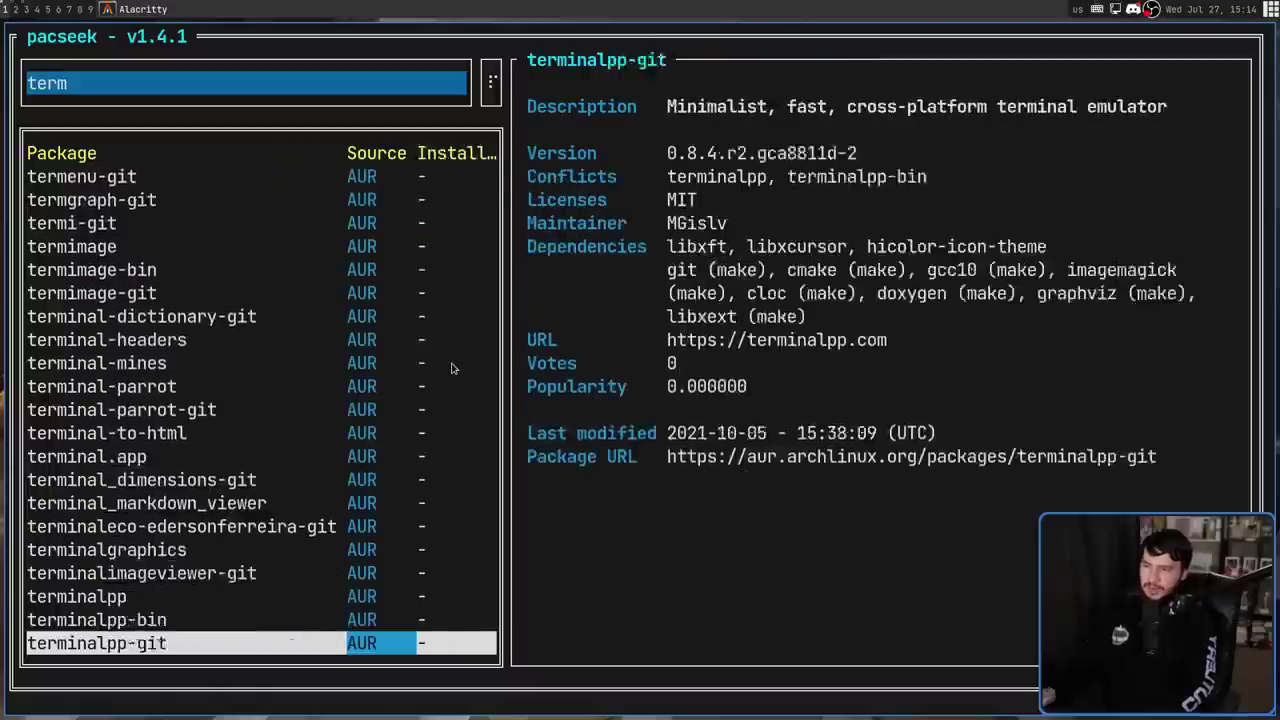
{"action": "key", "text": "Down"}
{"action": "key", "text": "Down"}
{"action": "key", "text": "Down"}
{"action": "key", "text": "Down"}
{"action": "key", "text": "Down"}
{"action": "key", "text": "Down"}
{"action": "key", "text": "Down"}
{"action": "key", "text": "Down"}
{"action": "key", "text": "Down"}
{"action": "key", "text": "Down"}
{"action": "key", "text": "Down"}
{"action": "key", "text": "Down"}
{"action": "key", "text": "Down"}
{"action": "key", "text": "Down"}
{"action": "key", "text": "Down"}
{"action": "key", "text": "Down"}
{"action": "key", "text": "Down"}
{"action": "key", "text": "Down"}
{"action": "key", "text": "Down"}
{"action": "key", "text": "Down"}
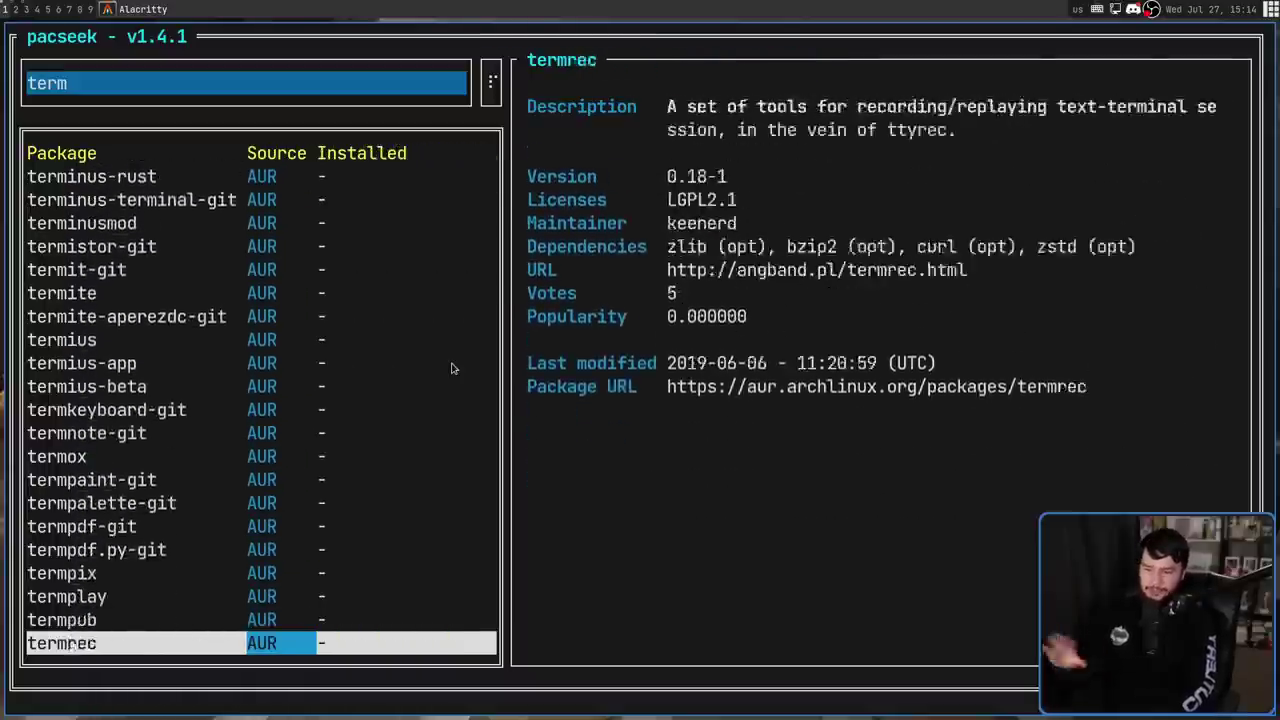
{"action": "key", "text": "Down"}
{"action": "key", "text": "Down"}
{"action": "key", "text": "Down"}
{"action": "key", "text": "Down"}
{"action": "key", "text": "Down"}
{"action": "key", "text": "Down"}
{"action": "key", "text": "Down"}
{"action": "key", "text": "Down"}
{"action": "key", "text": "Down"}
{"action": "key", "text": "Down"}
{"action": "key", "text": "Down"}
{"action": "key", "text": "Down"}
{"action": "key", "text": "Down"}
{"action": "key", "text": "Down"}
{"action": "key", "text": "Down"}
{"action": "key", "text": "Down"}
{"action": "key", "text": "Down"}
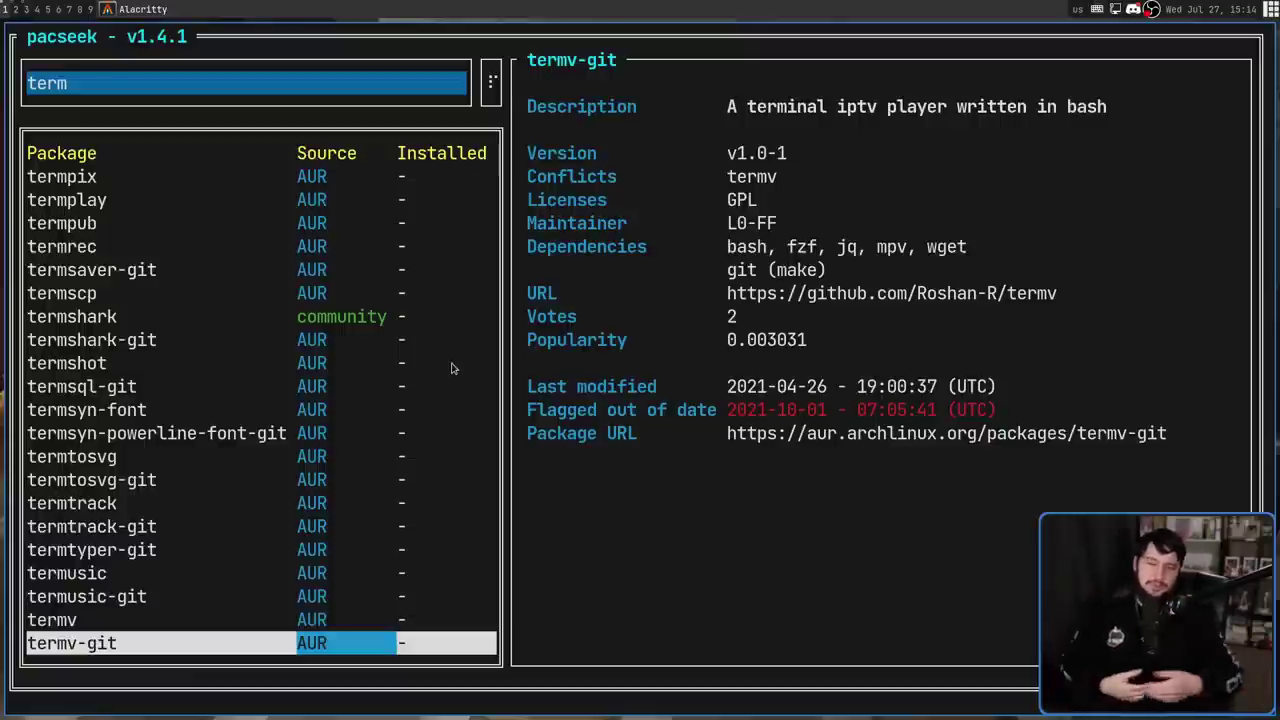
{"action": "key", "text": "ctrl+q"}
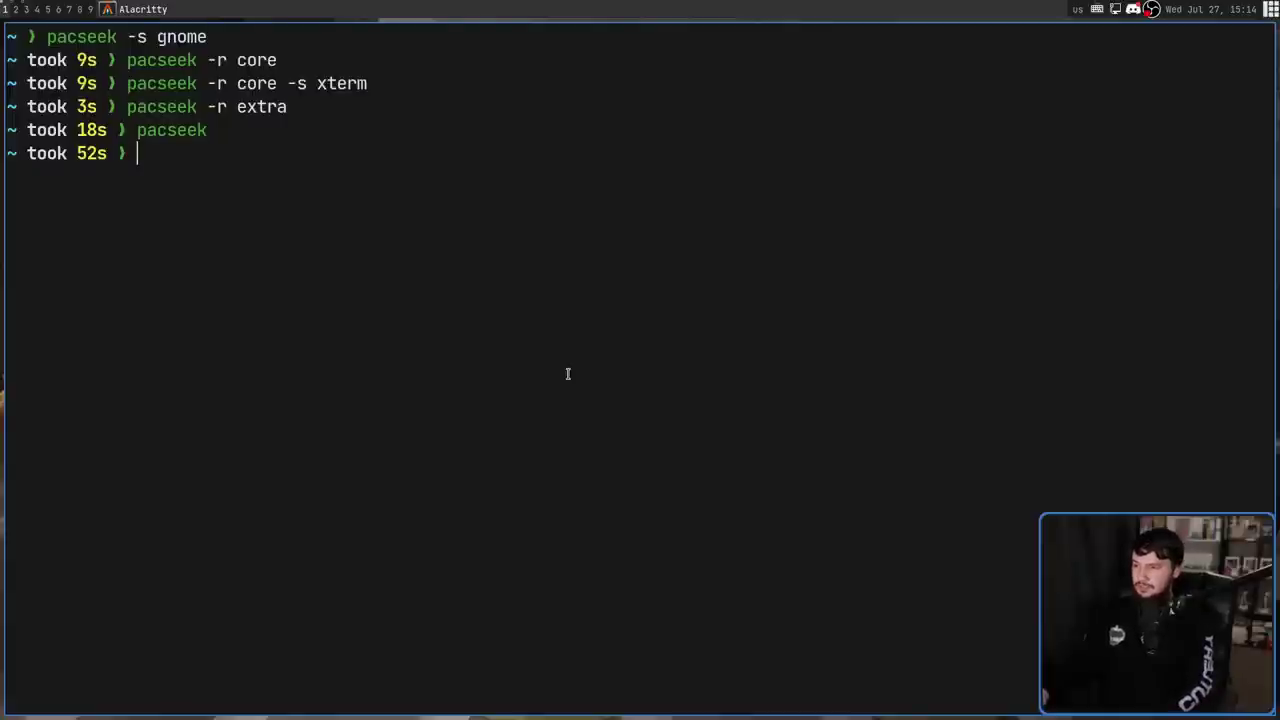
{"action": "key", "text": "Up"}
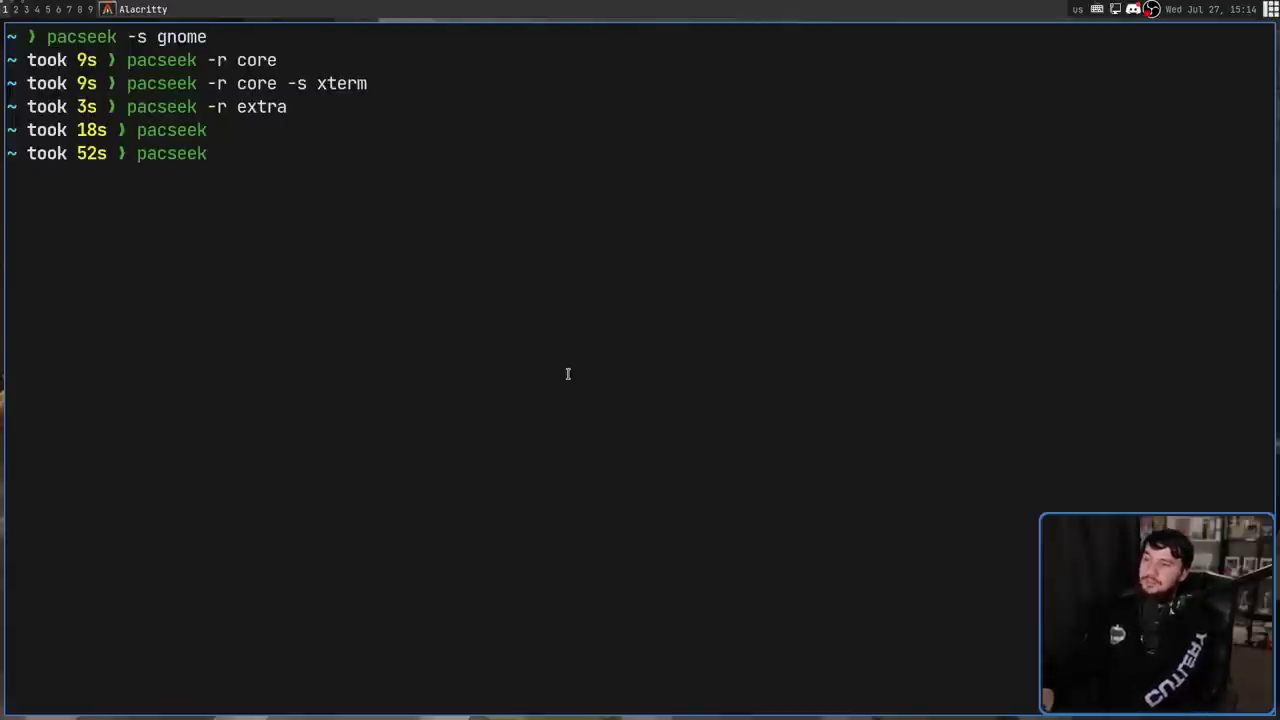
{"action": "type", "text": "-r extra"}
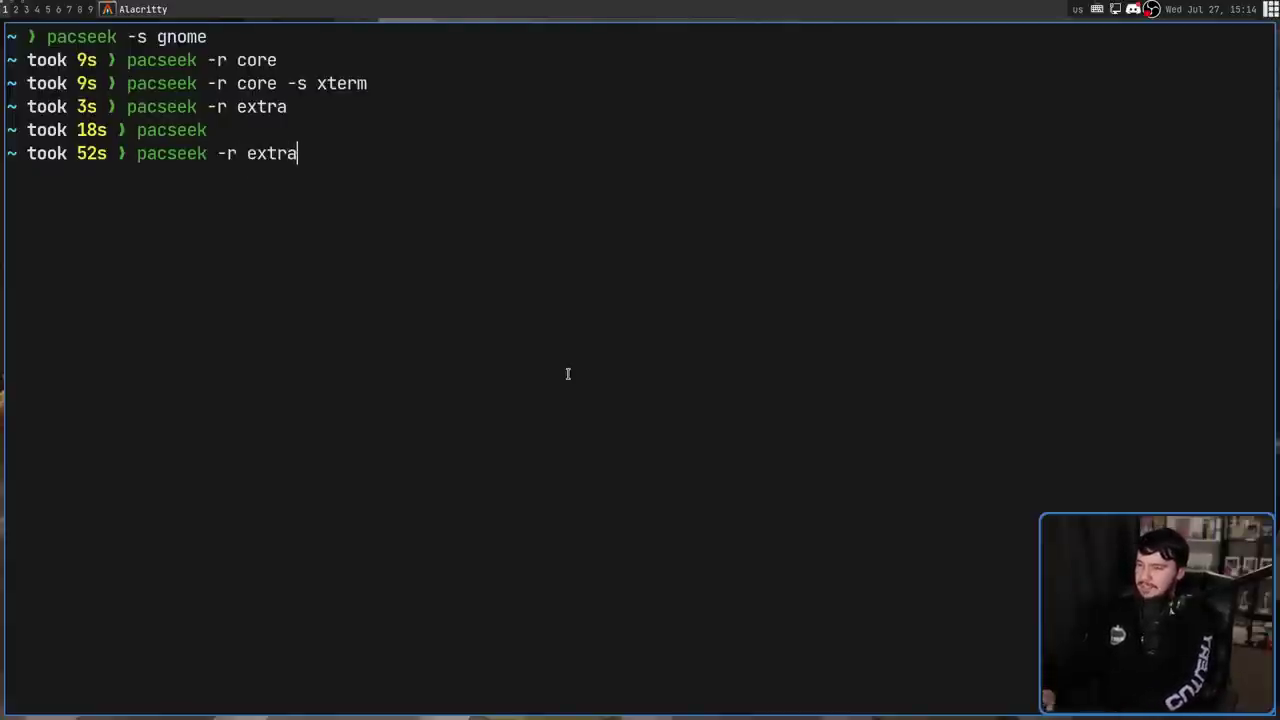
{"action": "key", "text": "Return"}
{"action": "type", "text": "term"}
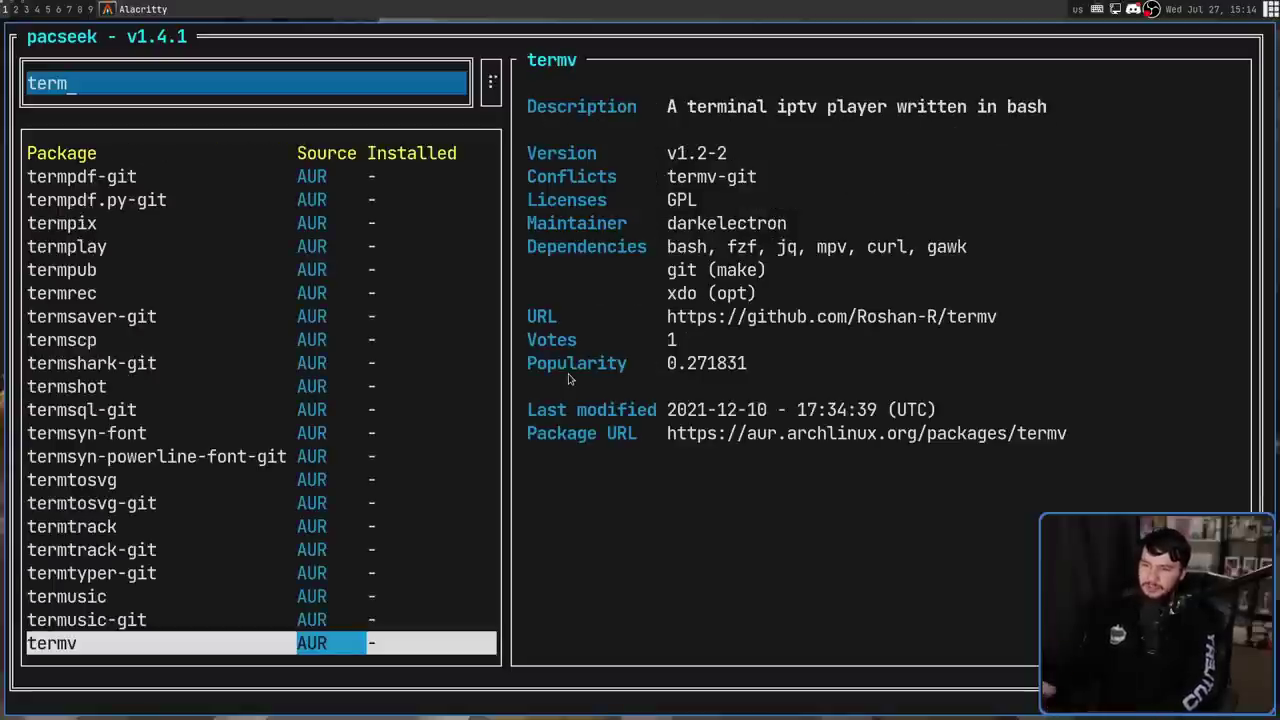
{"action": "key", "text": "Tab"}
{"action": "key", "text": "Down"}
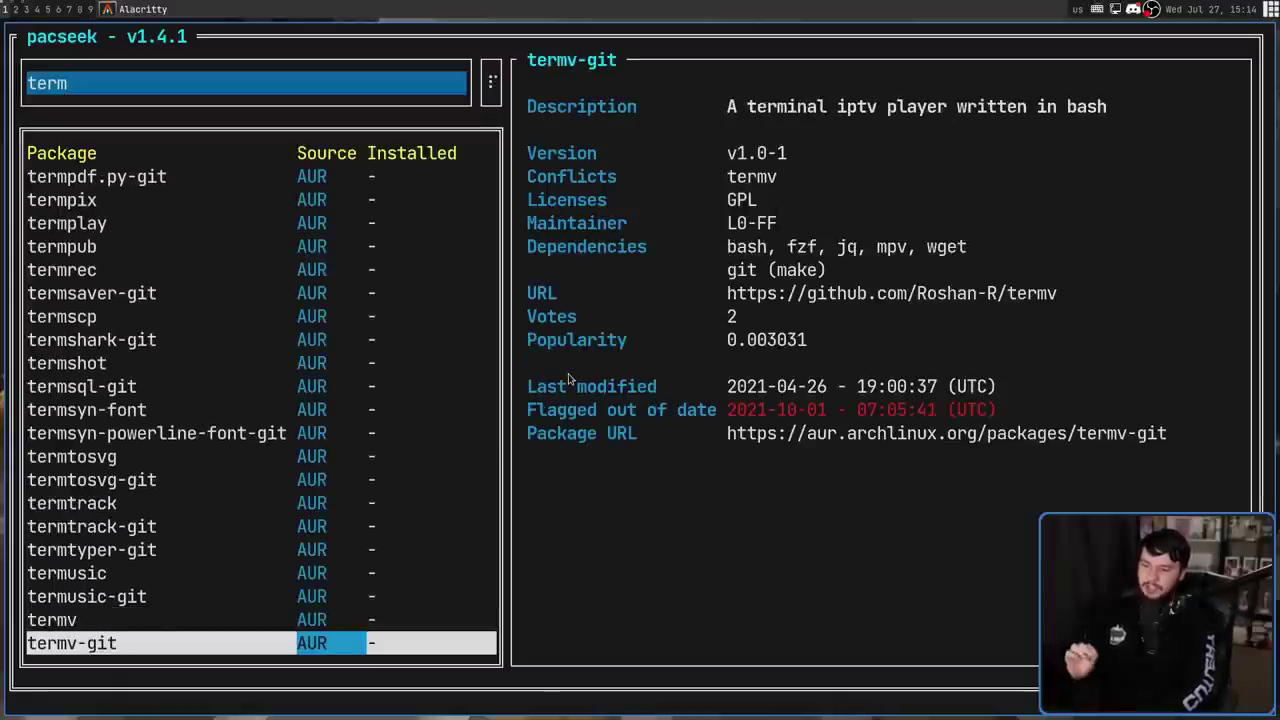
{"action": "key", "text": "Up"}
{"action": "key", "text": "Up"}
{"action": "key", "text": "Up"}
{"action": "key", "text": "Up"}
{"action": "key", "text": "Up"}
{"action": "key", "text": "Up"}
{"action": "key", "text": "Up"}
{"action": "key", "text": "Up"}
{"action": "key", "text": "Up"}
{"action": "key", "text": "Up"}
{"action": "key", "text": "Up"}
{"action": "key", "text": "Up"}
{"action": "key", "text": "Up"}
{"action": "key", "text": "Up"}
{"action": "key", "text": "Up"}
{"action": "key", "text": "Up"}
{"action": "key", "text": "Up"}
{"action": "key", "text": "Up"}
{"action": "key", "text": "Up"}
{"action": "key", "text": "Up"}
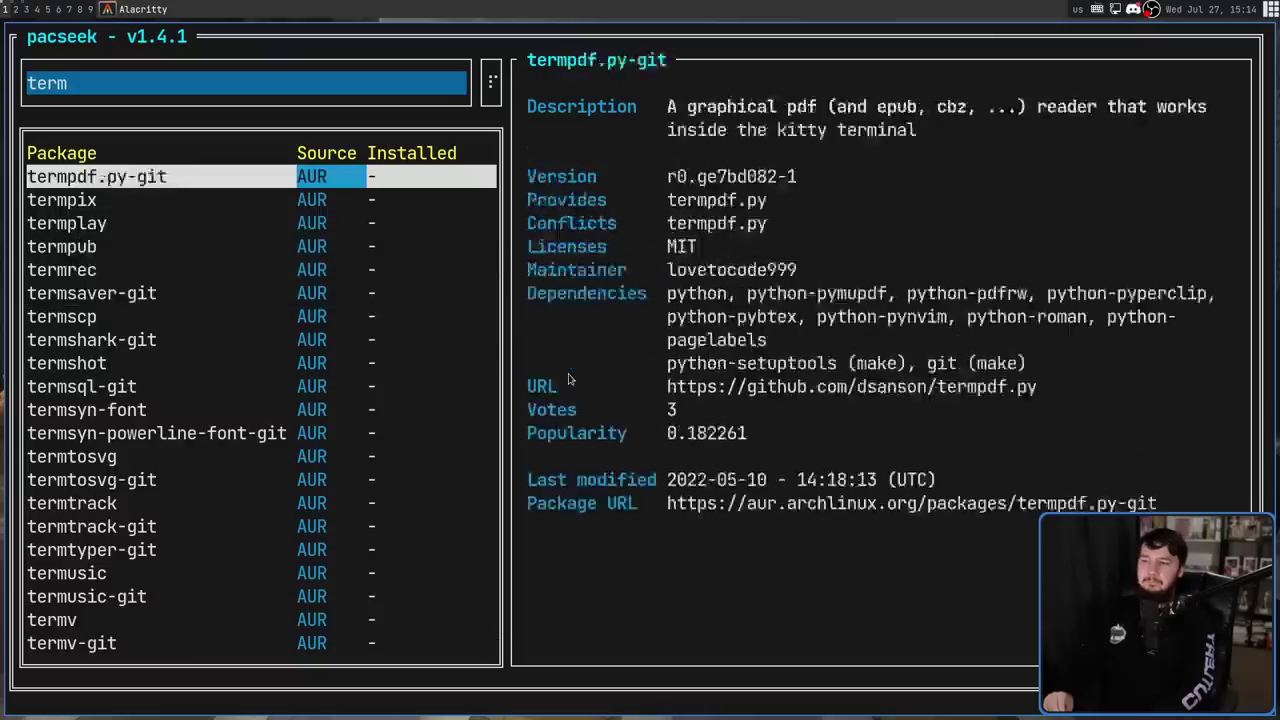
{"action": "key", "text": "Up"}
{"action": "key", "text": "Up"}
{"action": "key", "text": "Up"}
{"action": "key", "text": "Up"}
{"action": "key", "text": "Up"}
{"action": "key", "text": "Up"}
{"action": "key", "text": "Up"}
{"action": "key", "text": "Up"}
{"action": "key", "text": "Up"}
{"action": "key", "text": "Up"}
{"action": "key", "text": "Up"}
{"action": "key", "text": "Up"}
{"action": "key", "text": "Up"}
{"action": "key", "text": "Up"}
{"action": "key", "text": "Up"}
{"action": "key", "text": "Up"}
{"action": "key", "text": "Up"}
{"action": "key", "text": "Up"}
{"action": "key", "text": "Up"}
{"action": "key", "text": "Up"}
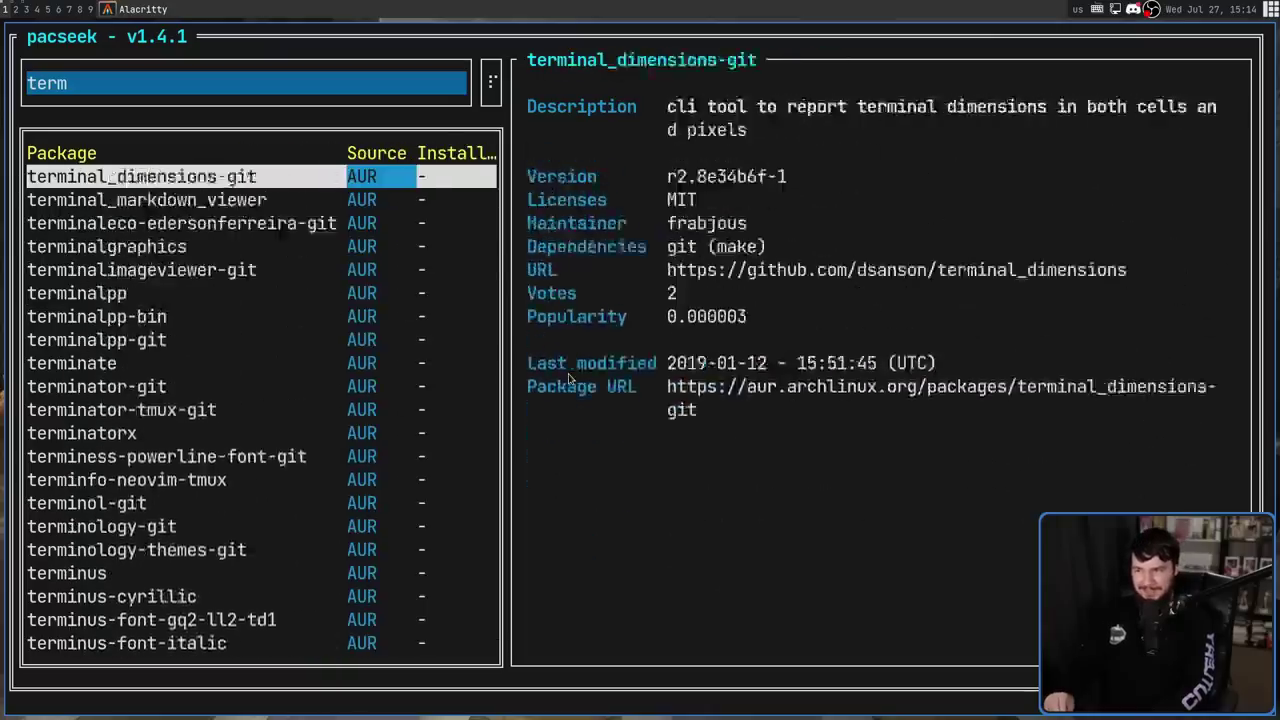
{"action": "key", "text": "Up"}
{"action": "key", "text": "Up"}
{"action": "key", "text": "Up"}
{"action": "key", "text": "Up"}
{"action": "key", "text": "Up"}
{"action": "key", "text": "Up"}
{"action": "key", "text": "Up"}
{"action": "key", "text": "Up"}
{"action": "key", "text": "Up"}
{"action": "key", "text": "Up"}
{"action": "key", "text": "Up"}
{"action": "key", "text": "Up"}
{"action": "key", "text": "Up"}
{"action": "key", "text": "Up"}
{"action": "key", "text": "Up"}
{"action": "key", "text": "Up"}
{"action": "key", "text": "Up"}
{"action": "key", "text": "Up"}
{"action": "key", "text": "Up"}
{"action": "key", "text": "Up"}
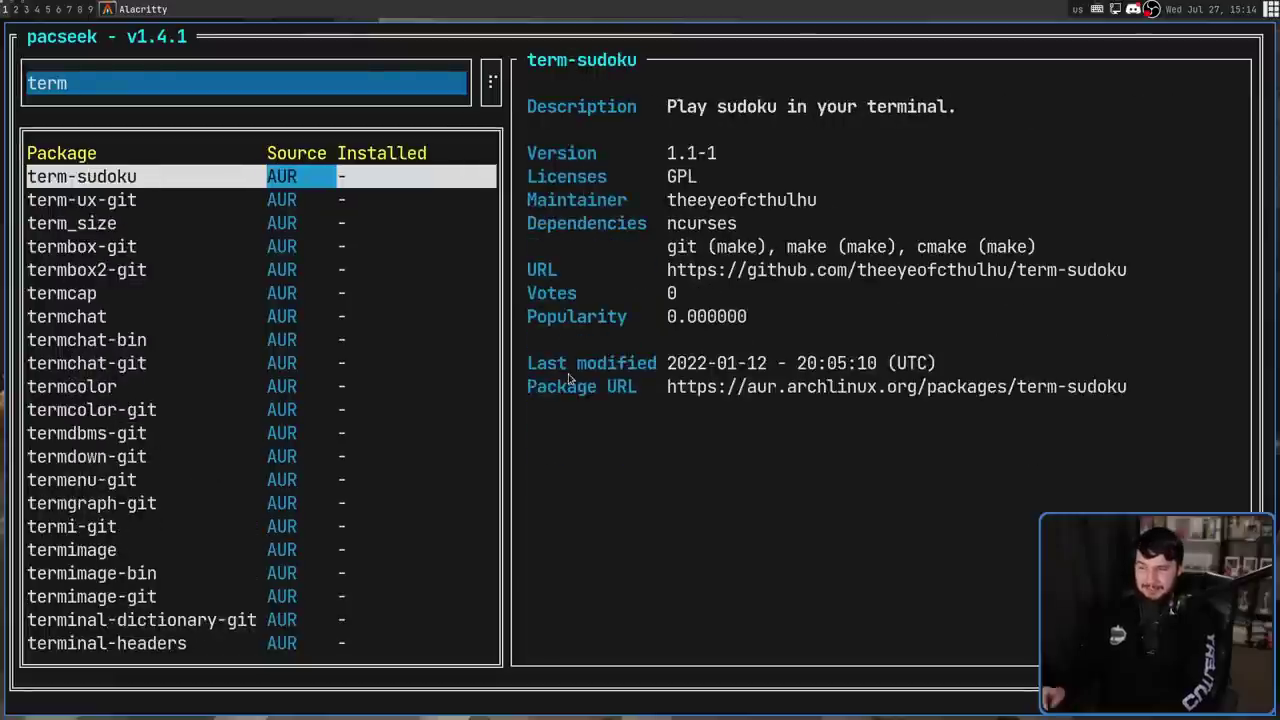
{"action": "key", "text": "Down"}
{"action": "key", "text": "Down"}
{"action": "key", "text": "Down"}
{"action": "key", "text": "Down"}
{"action": "key", "text": "Down"}
{"action": "key", "text": "Down"}
{"action": "key", "text": "Down"}
{"action": "key", "text": "Down"}
{"action": "key", "text": "Down"}
{"action": "key", "text": "Down"}
{"action": "key", "text": "Down"}
{"action": "key", "text": "Down"}
{"action": "key", "text": "Down"}
{"action": "key", "text": "Down"}
{"action": "key", "text": "Down"}
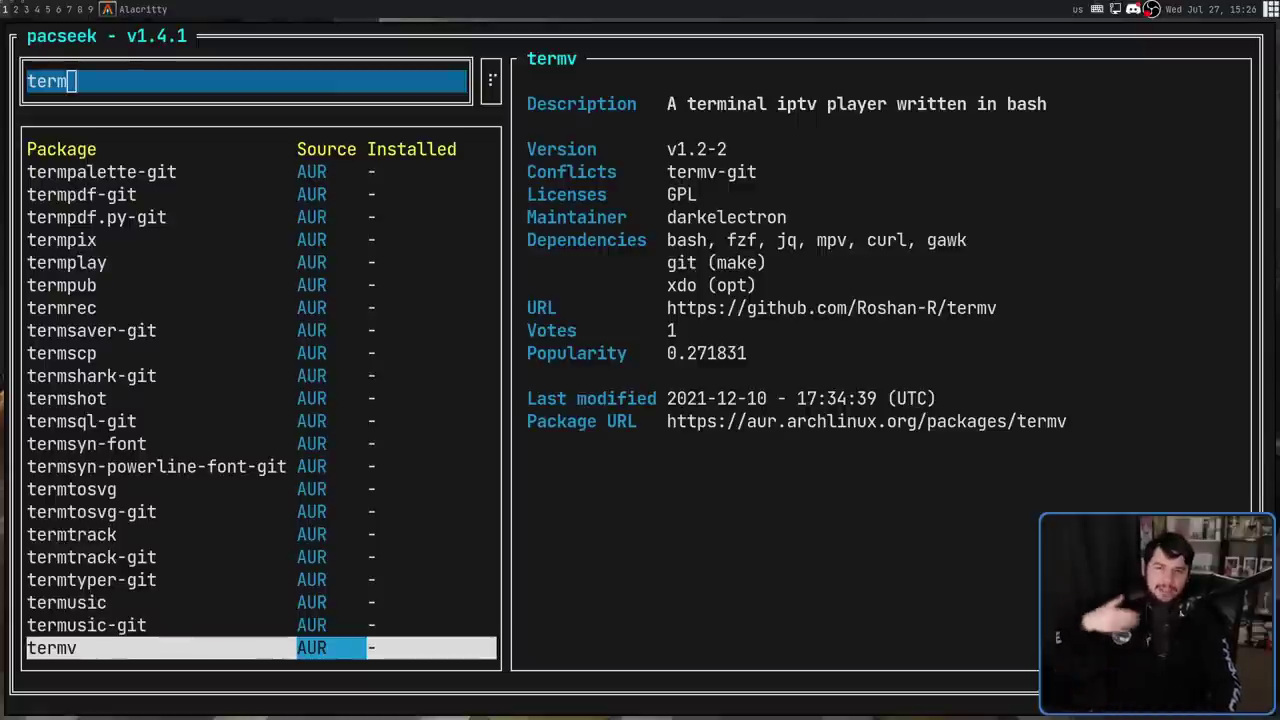
- Tick Disable AUR in settings, Apply & Save, and rerun the term search
{"action": "key", "text": "ctrl+s"}
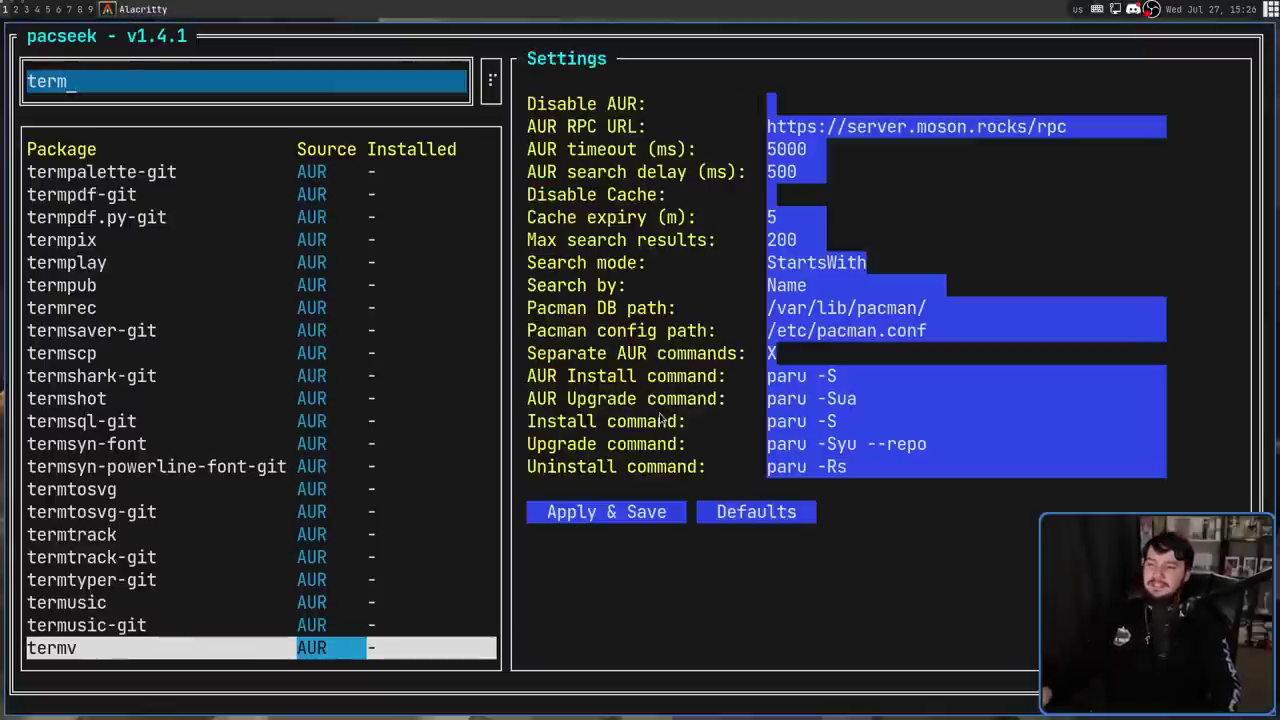
{"action": "left_click", "coordinate": [771, 104]}
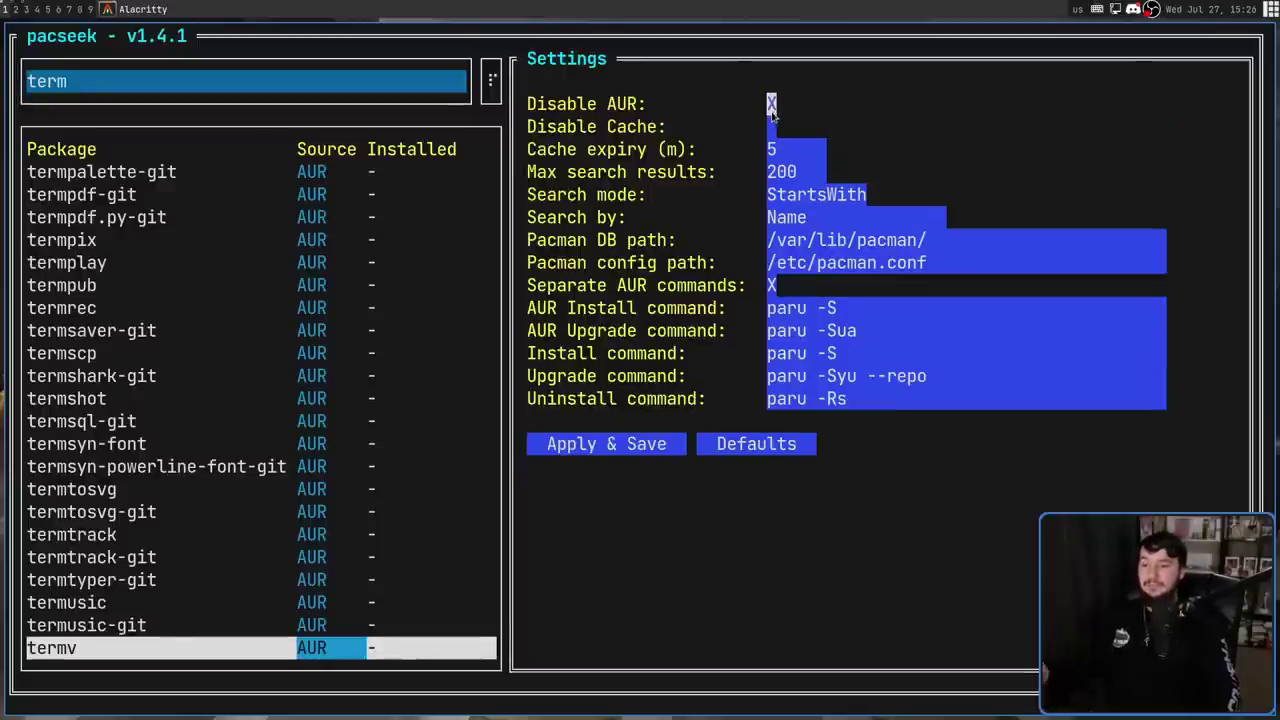
{"action": "left_click", "coordinate": [630, 449]}
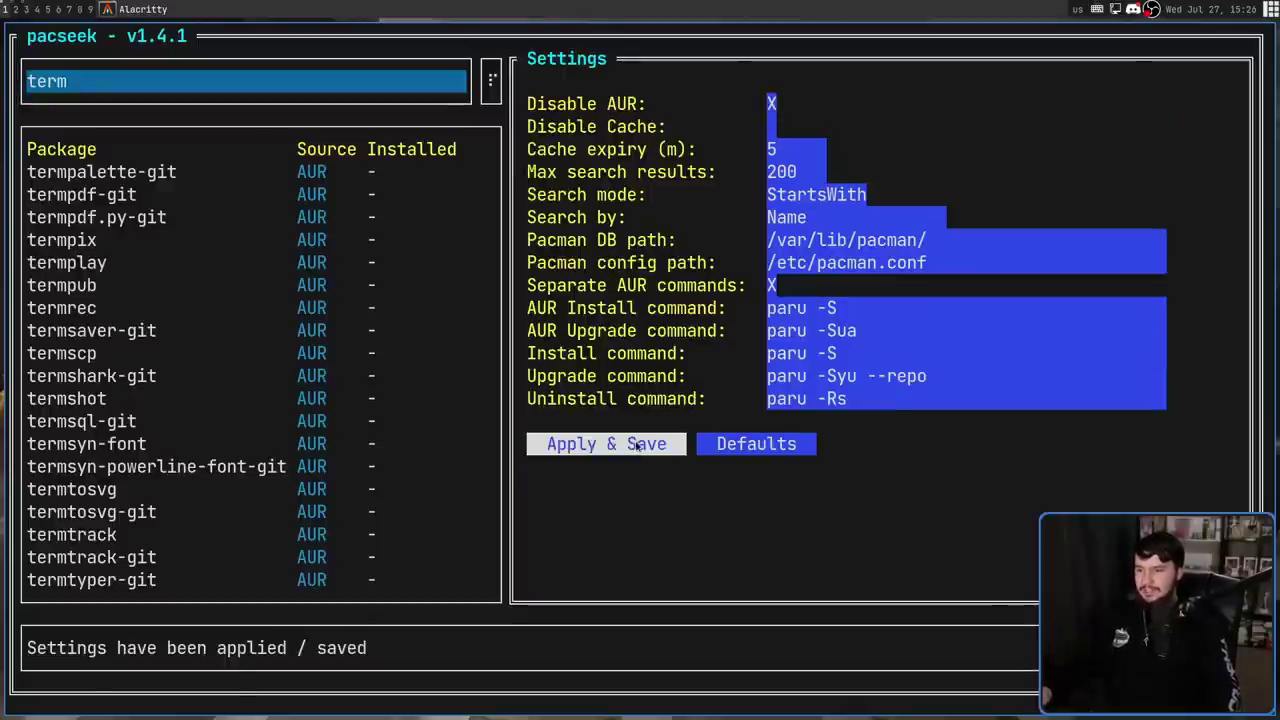
{"action": "left_click", "coordinate": [181, 84]}
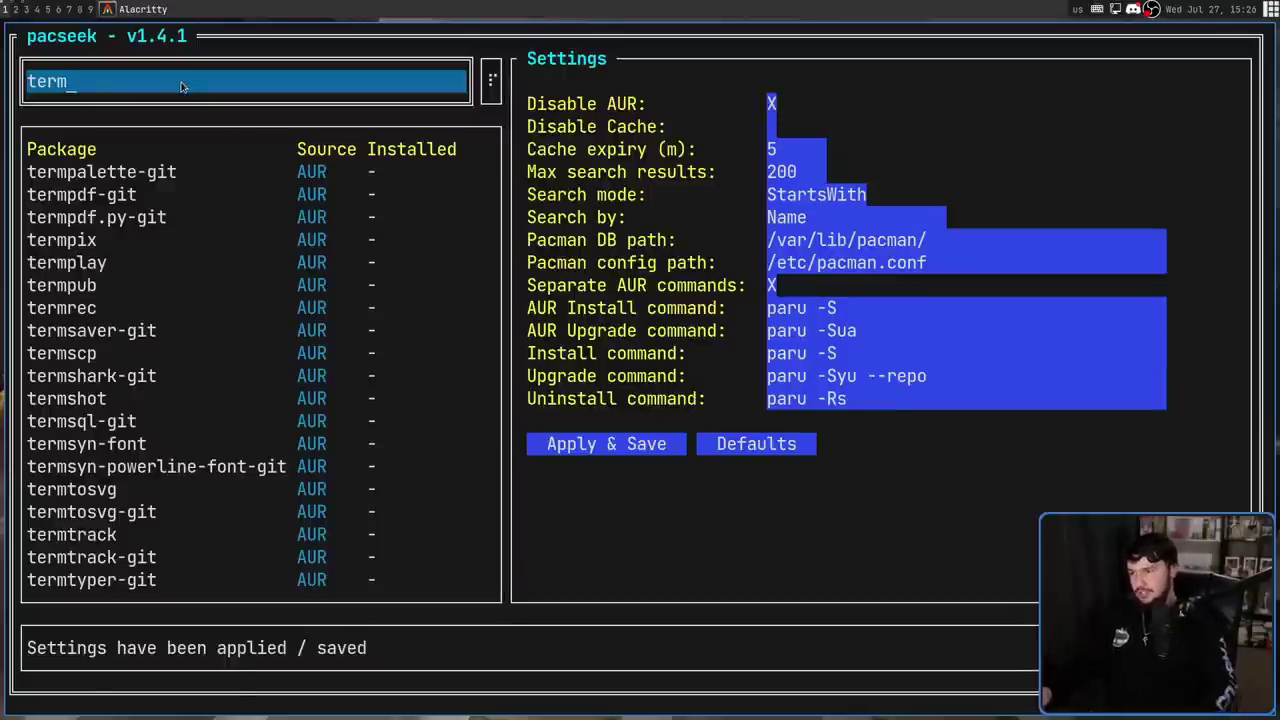
{"action": "key", "text": "Return"}
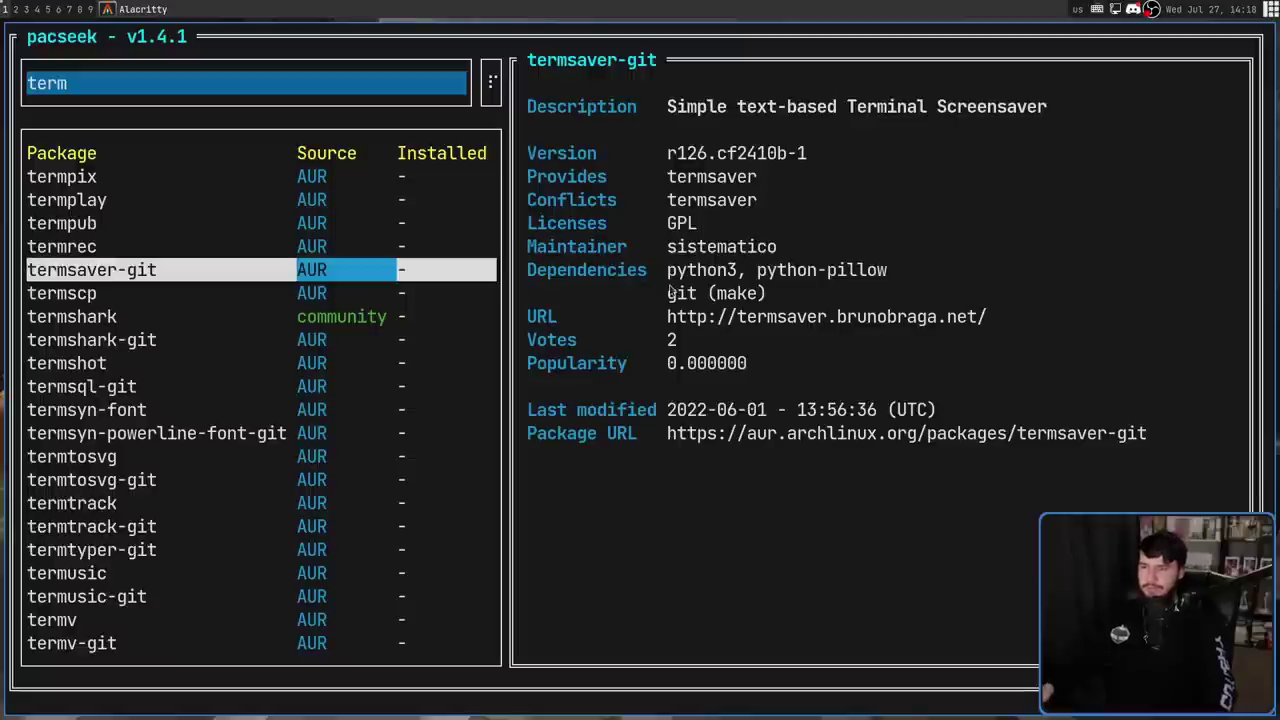
- Enlarge the terminal font twice, scroll the details pane, then reset the font size
{"action": "key", "text": "ctrl+plus"}
{"action": "key", "text": "ctrl+plus"}
{"action": "key", "text": "ctrl+plus"}
{"action": "key", "text": "ctrl+plus"}
{"action": "key", "text": "ctrl+plus"}
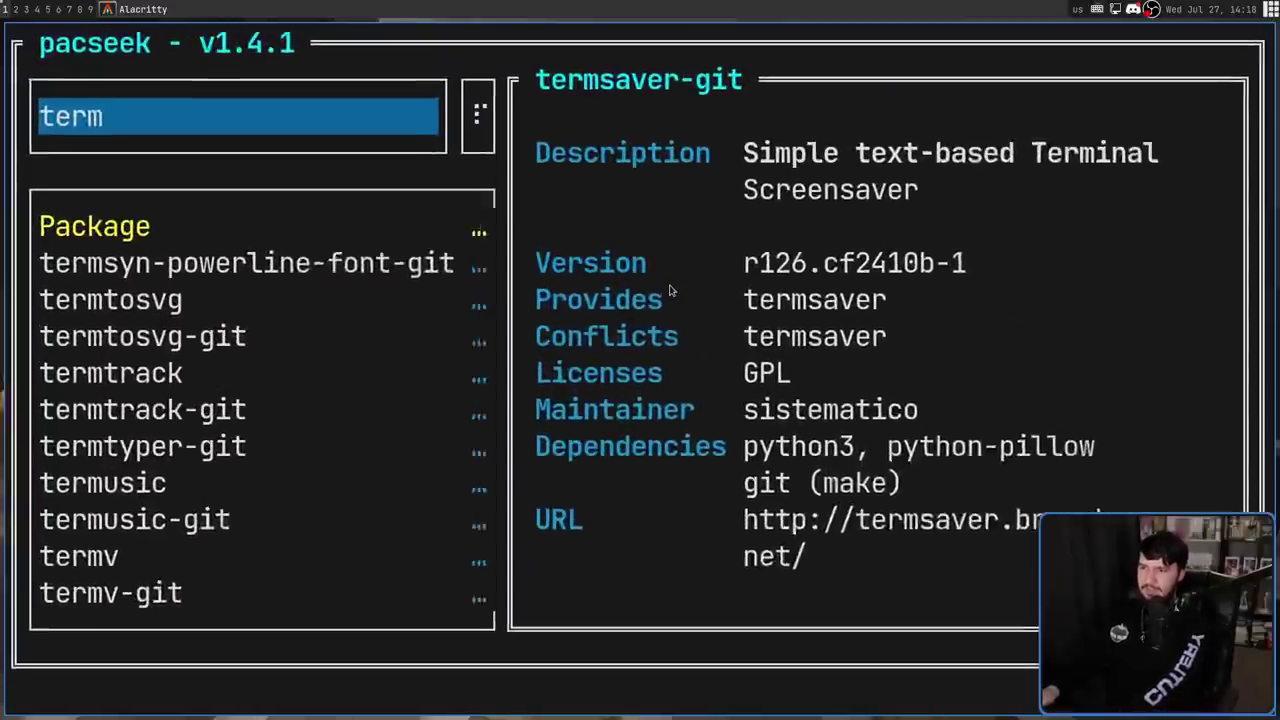
{"action": "key", "text": "ctrl+plus"}
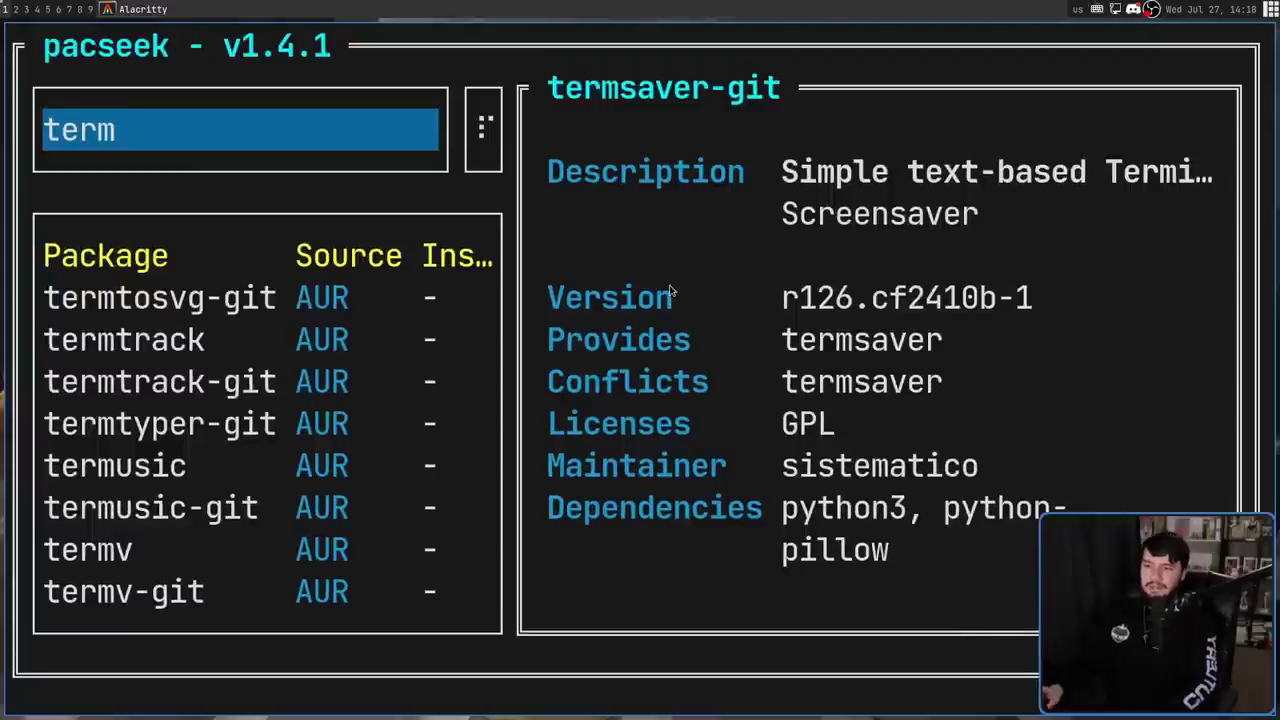
{"action": "scroll", "coordinate": [670, 291], "scroll_direction": "down", "scroll_amount": 10}
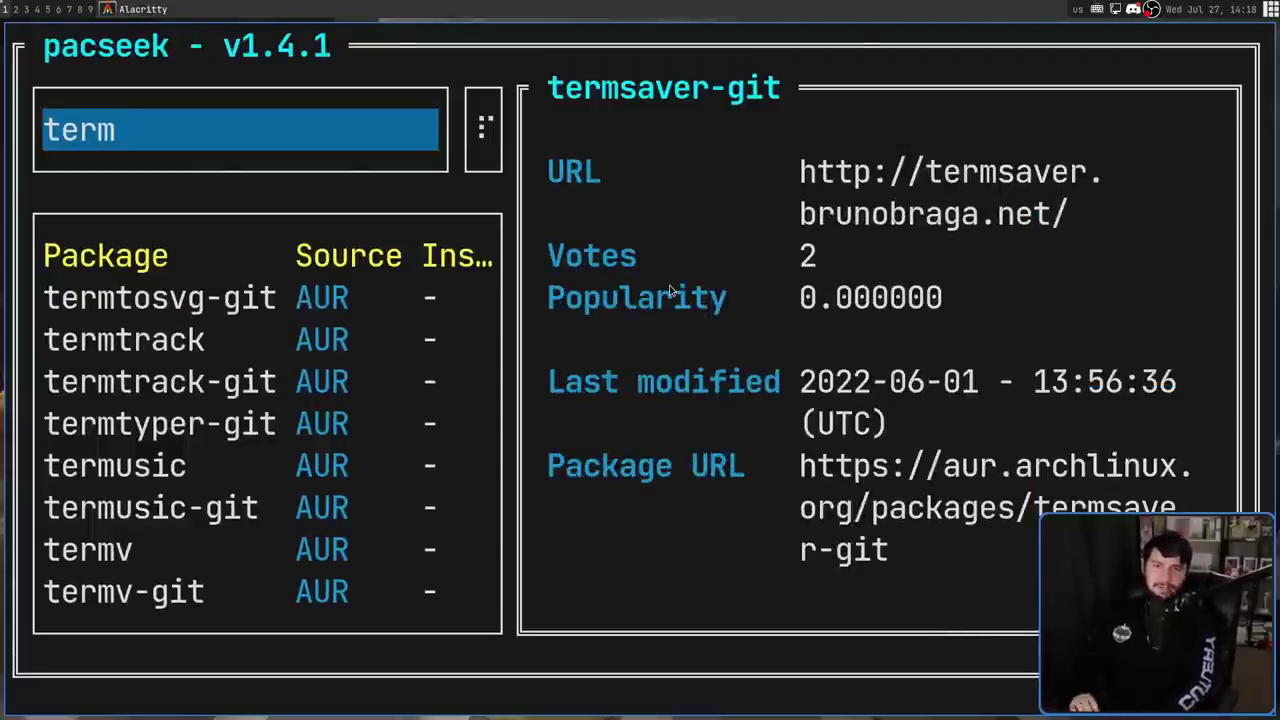
{"action": "key", "text": "ctrl+0"}
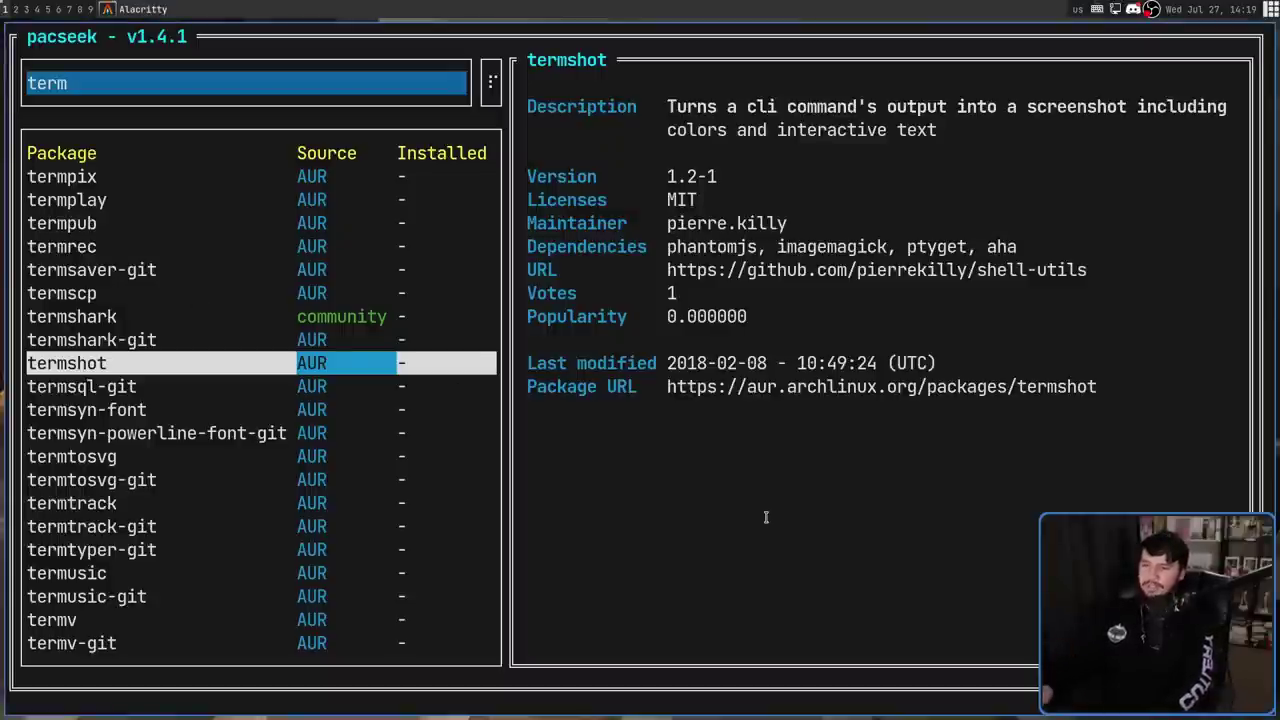
- Resize the package list back and forth with Ctrl+Left/Right, ending wide across the window
{"action": "key", "text": "ctrl+Left"}
{"action": "key", "text": "ctrl+Left"}
{"action": "key", "text": "ctrl+Left"}
{"action": "key", "text": "ctrl+Left"}
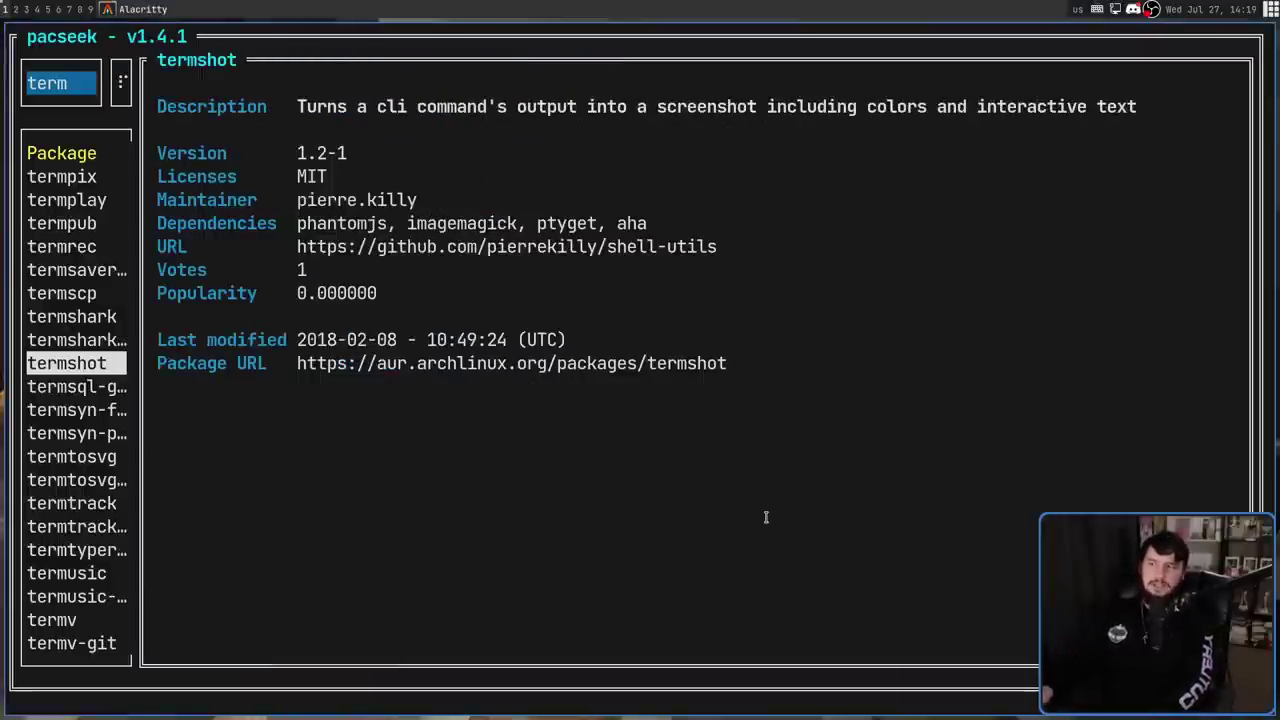
{"action": "key", "text": "ctrl+Right"}
{"action": "key", "text": "ctrl+Right"}
{"action": "key", "text": "ctrl+Right"}
{"action": "key", "text": "ctrl+Right"}
{"action": "key", "text": "ctrl+Right"}
{"action": "key", "text": "ctrl+Left"}
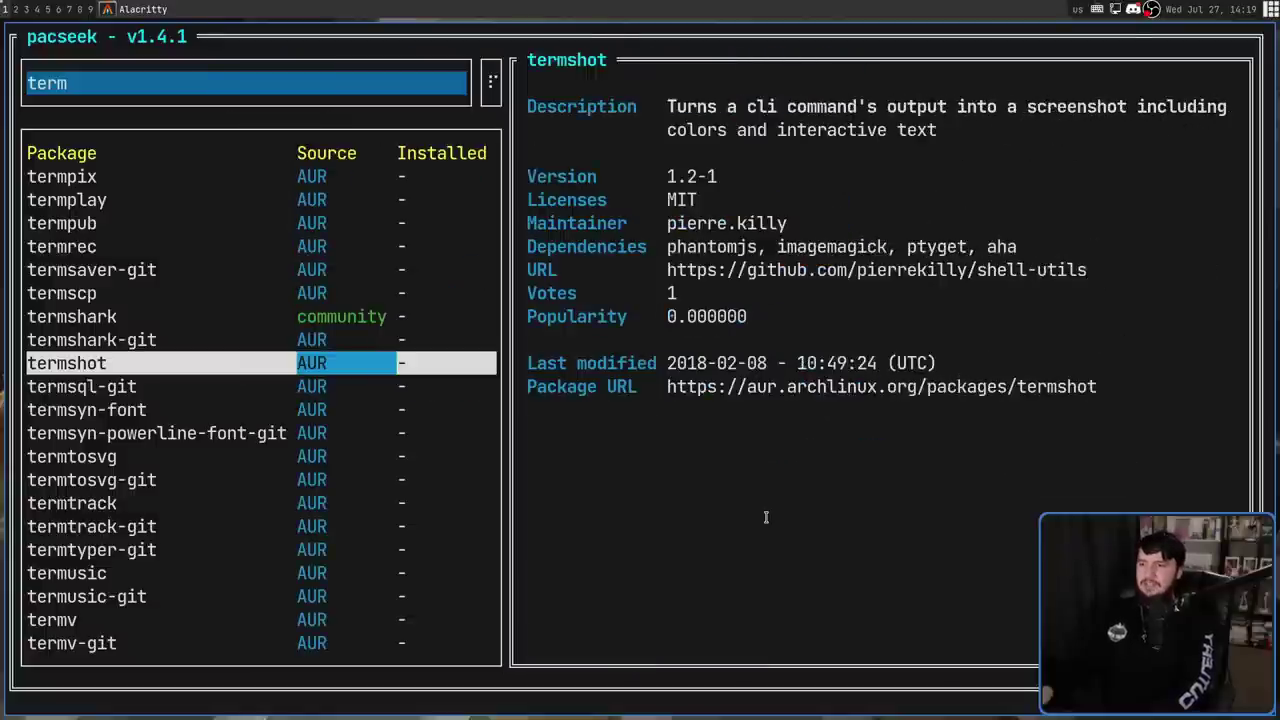
{"action": "key", "text": "ctrl+Left"}
{"action": "key", "text": "ctrl+Right"}
{"action": "key", "text": "ctrl+Left"}
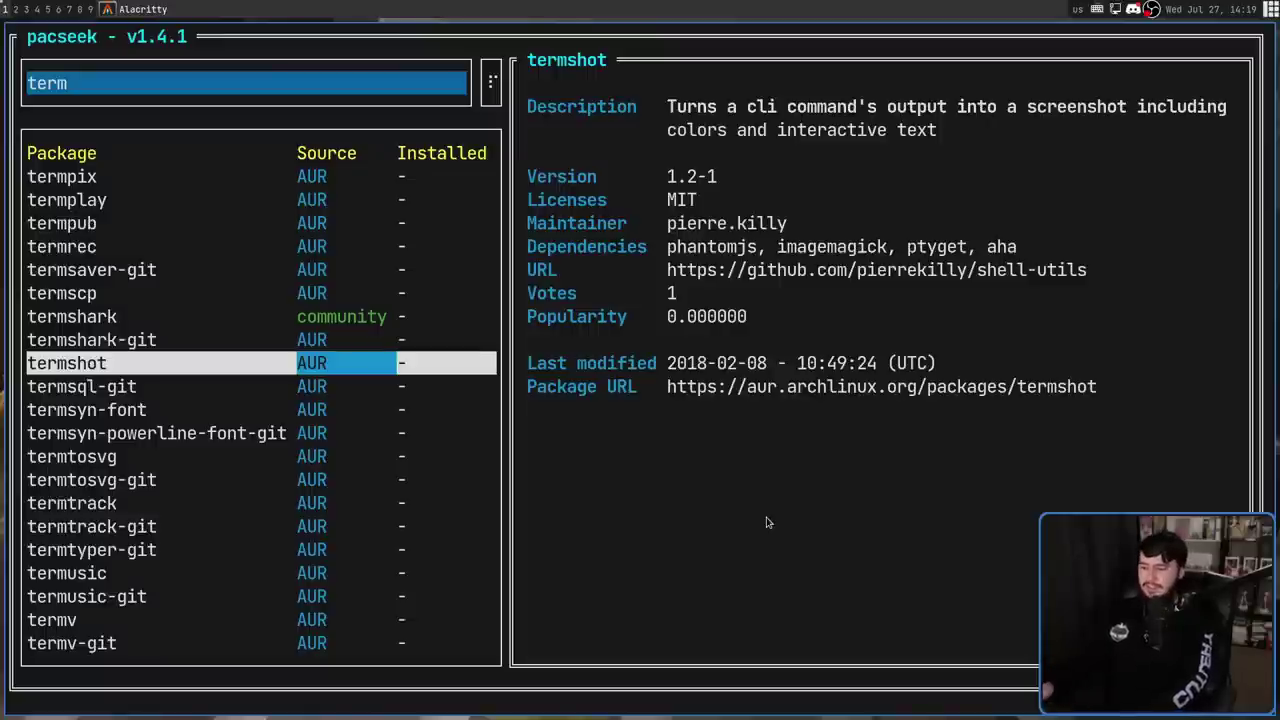
{"action": "key", "text": "ctrl+Right"}
{"action": "key", "text": "ctrl+Right"}
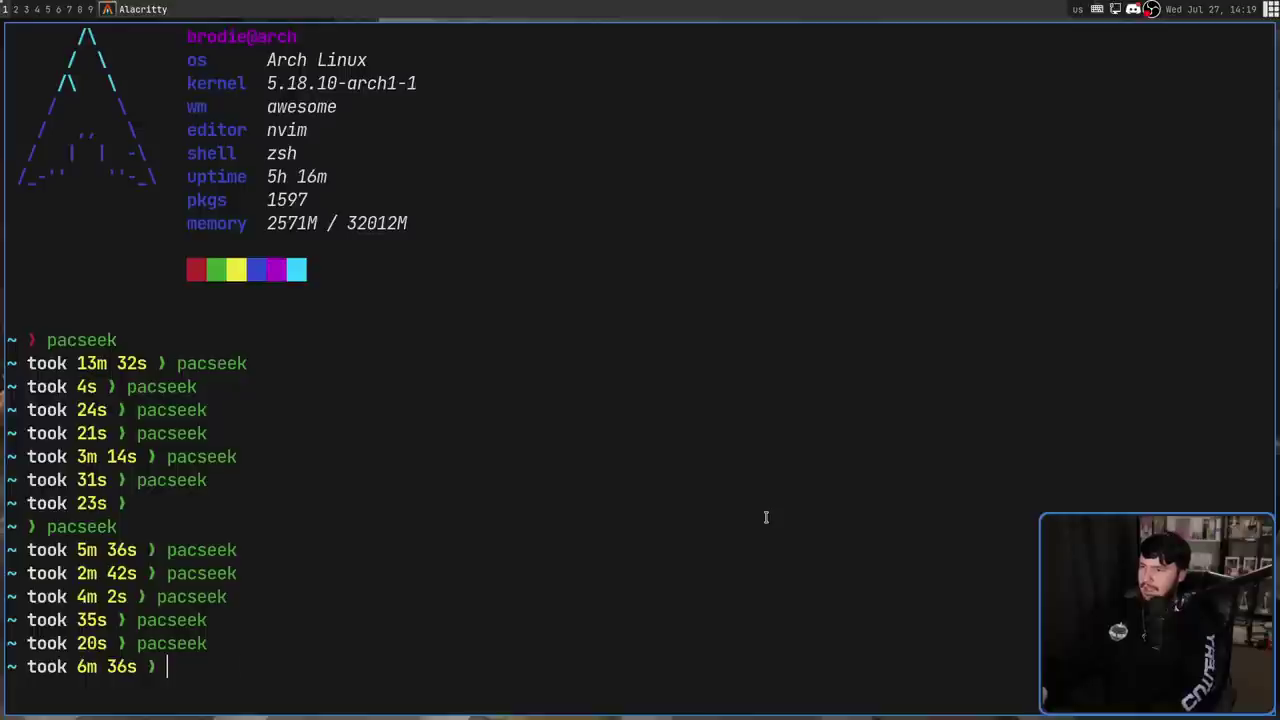
- Relaunch pacseek and search for kitty
{"action": "key", "text": "Up"}
{"action": "key", "text": "Return"}
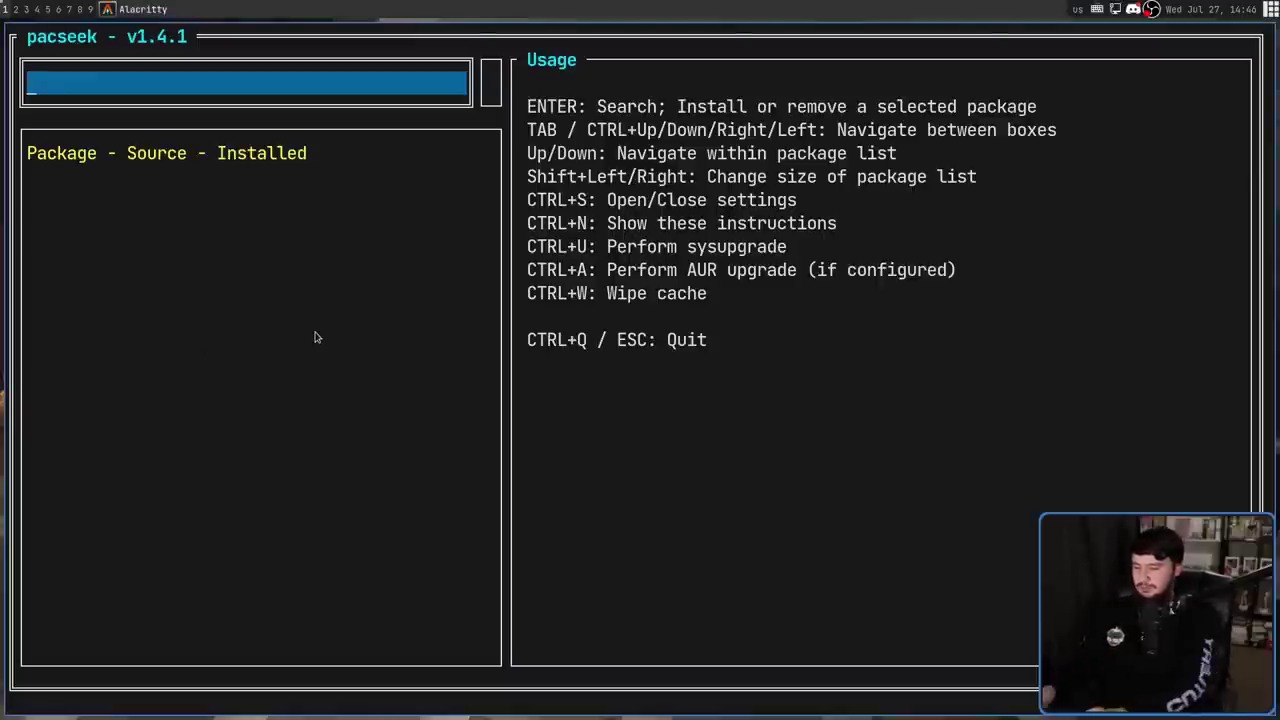
{"action": "type", "text": "kitty"}
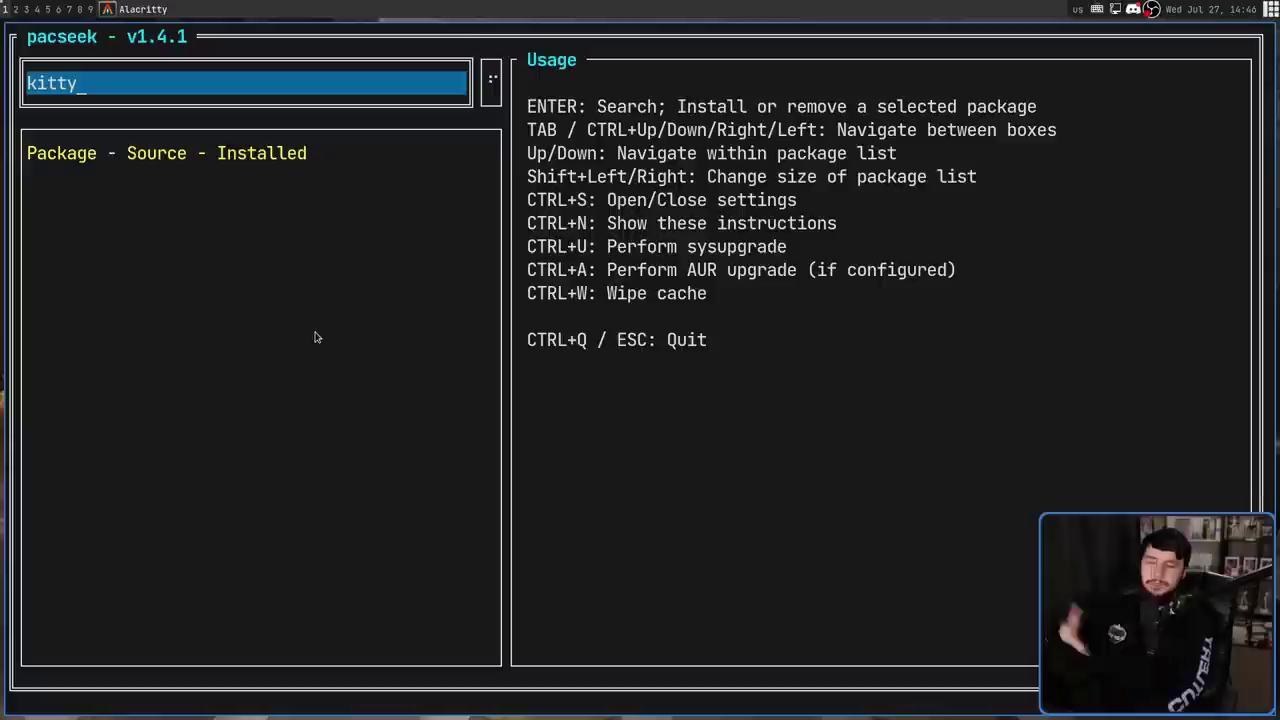
{"action": "key", "text": "Return"}
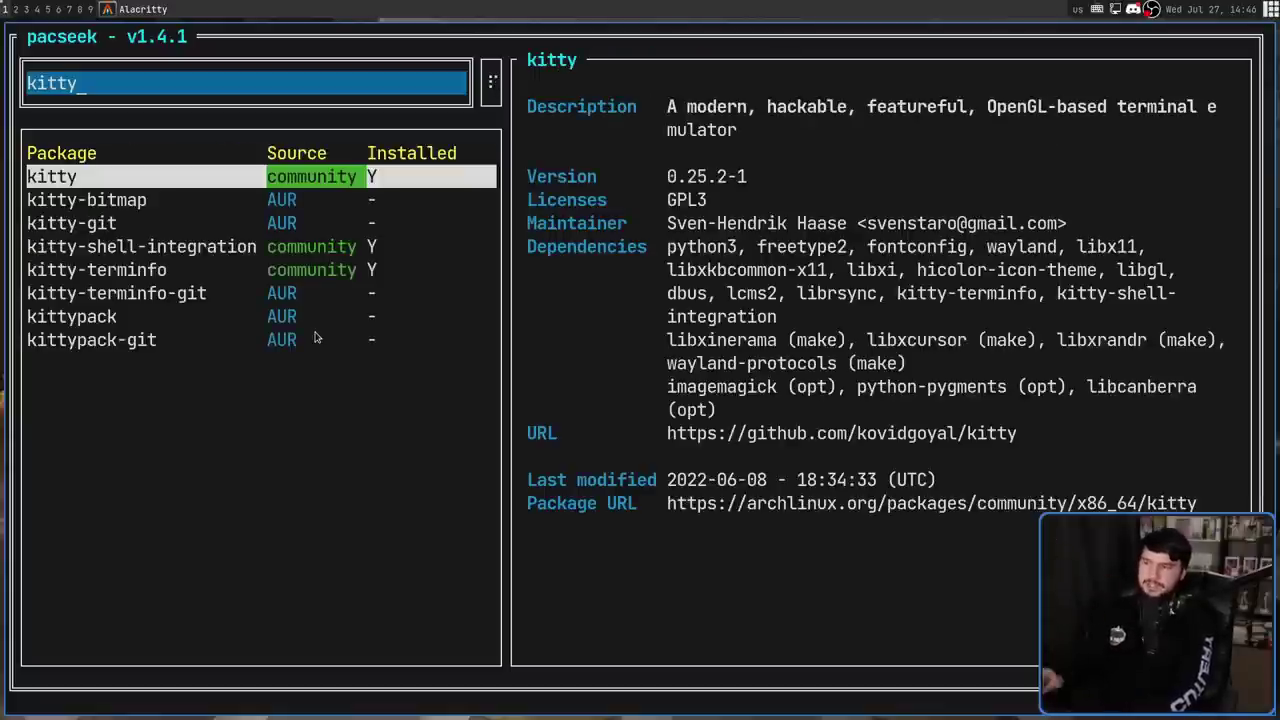
- Remove the installed kitty package, entering the account password and confirming removal of all four packages
{"action": "key", "text": "Tab"}
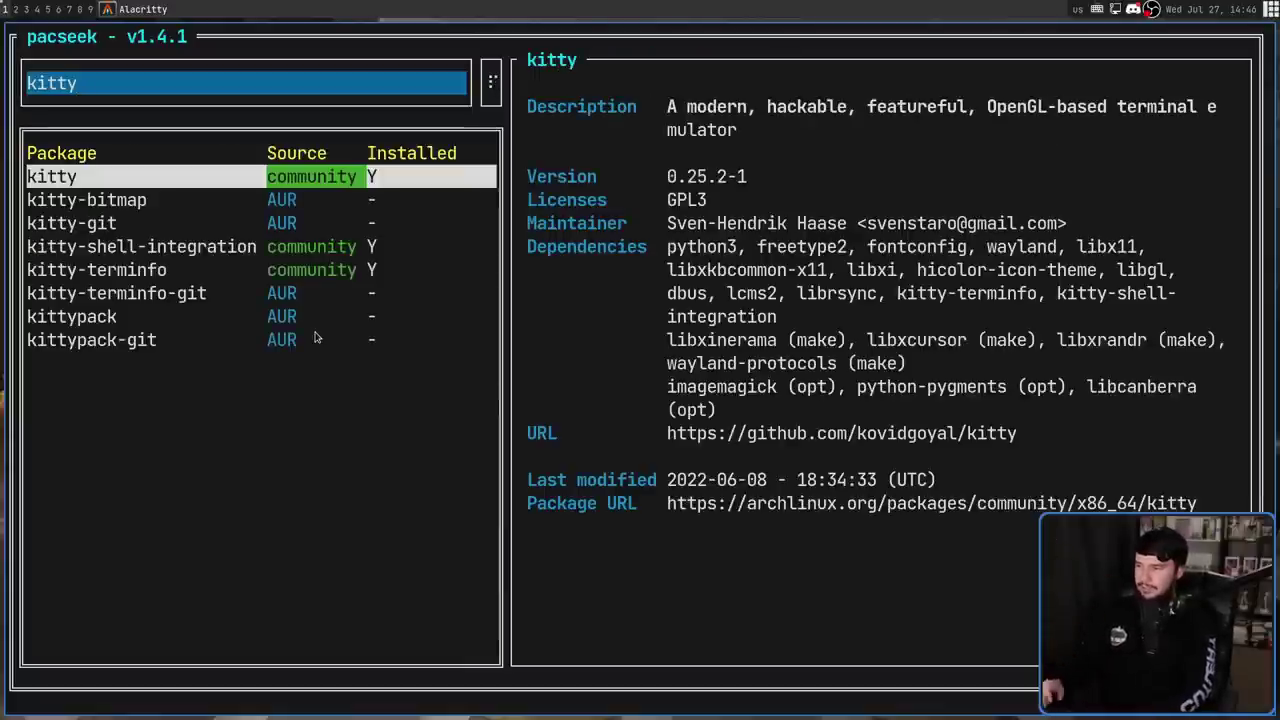
{"action": "key", "text": "Tab"}
{"action": "key", "text": "Tab"}
{"action": "key", "text": "Tab"}
{"action": "key", "text": "Tab"}
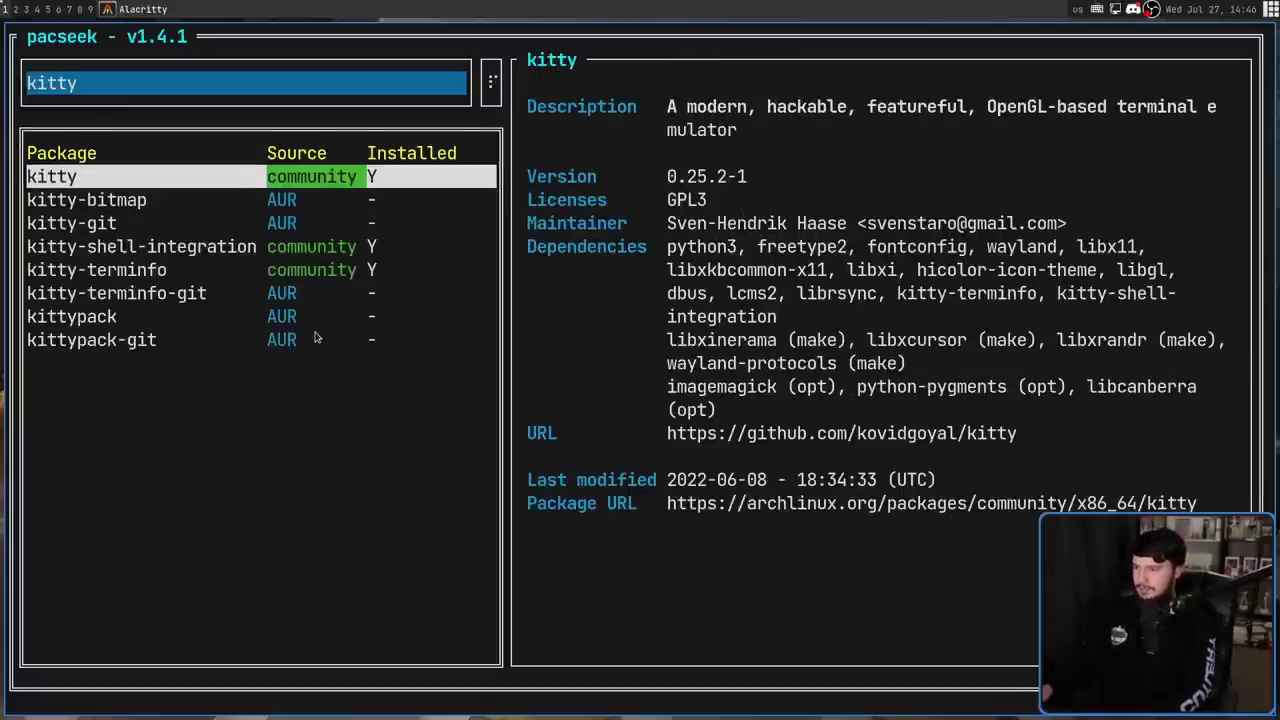
{"action": "key", "text": "Return"}
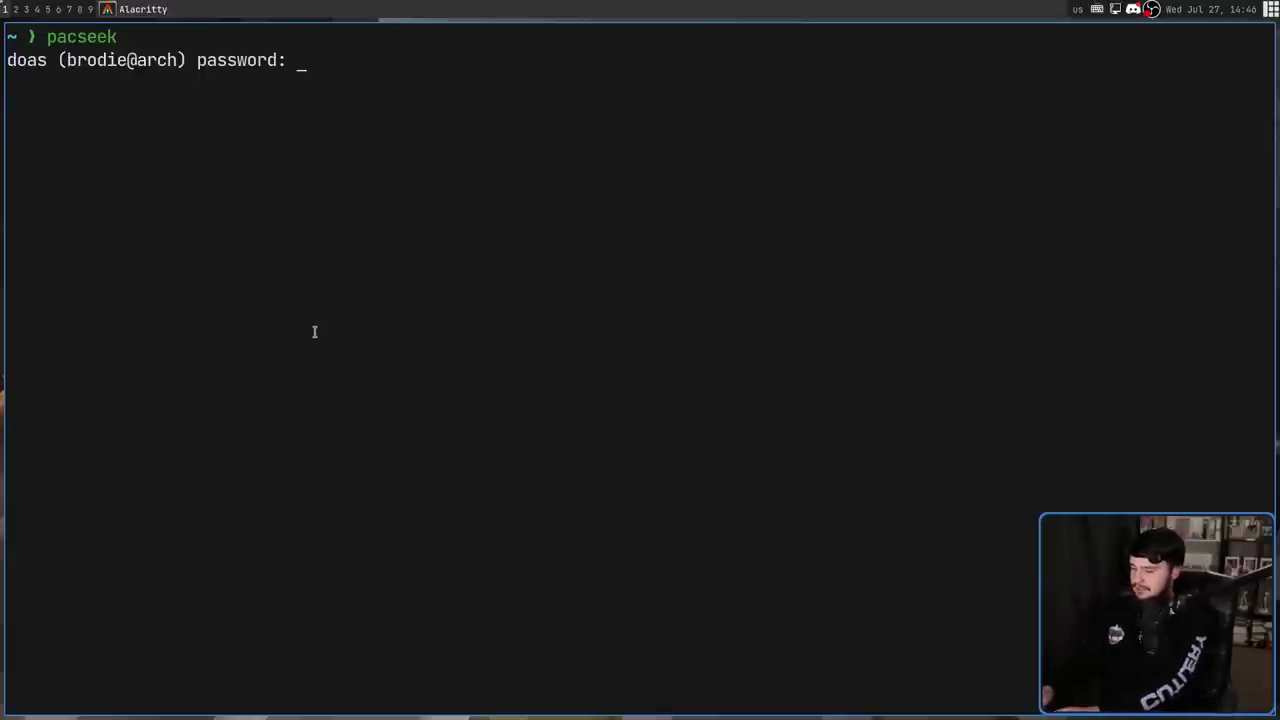
{"action": "key", "text": "Return"}
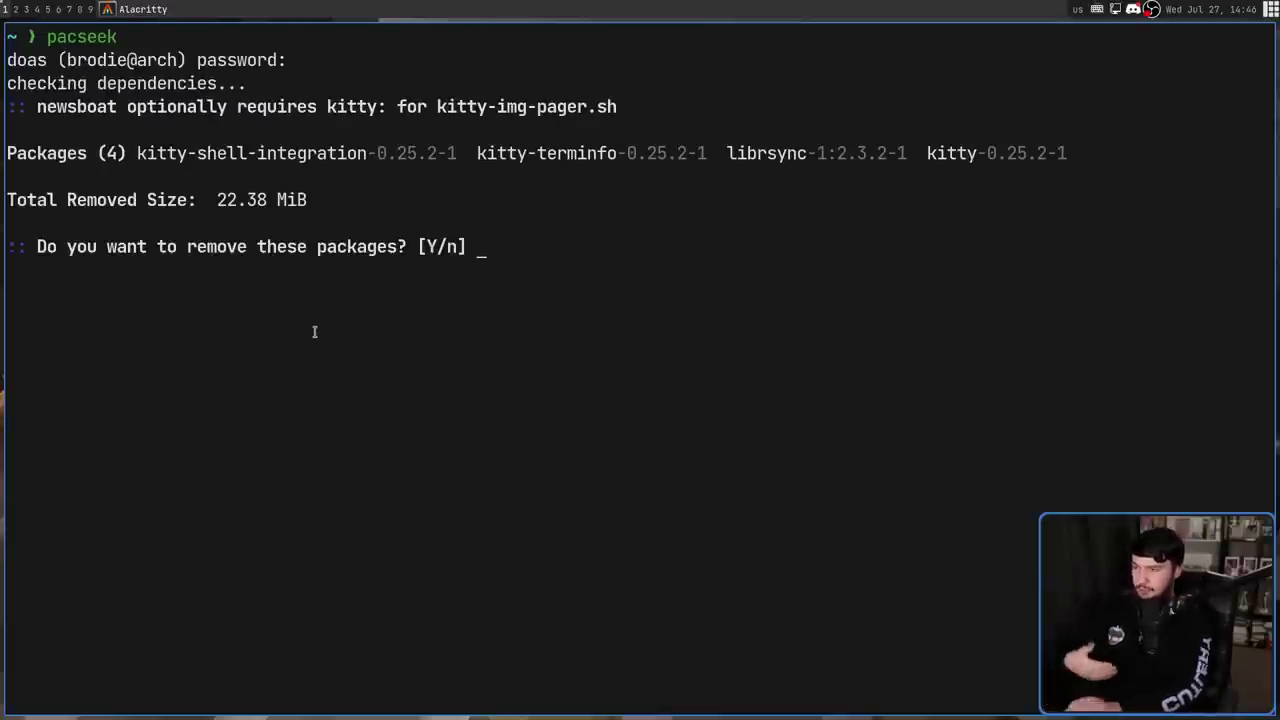
{"action": "type", "text": "y"}
{"action": "key", "text": "Return"}
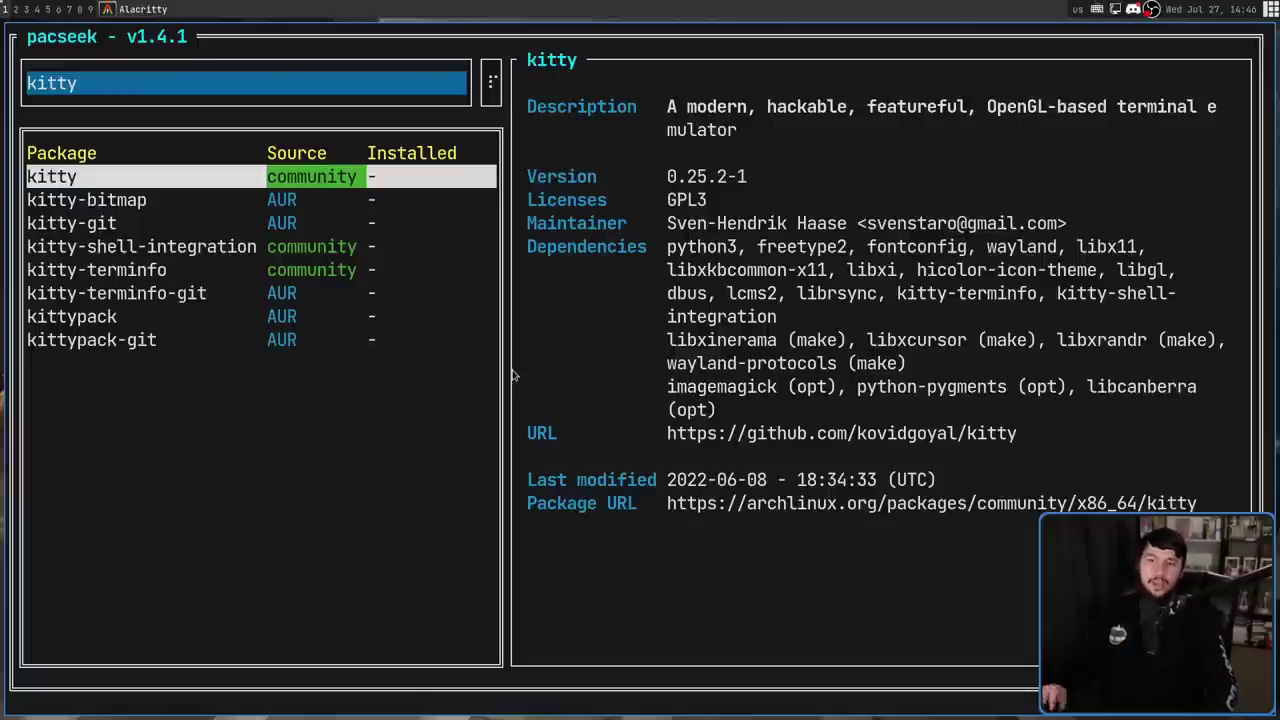
- Tick 'Separate AUR commands' in pacseek's settings form
{"action": "key", "text": "ctrl+s"}
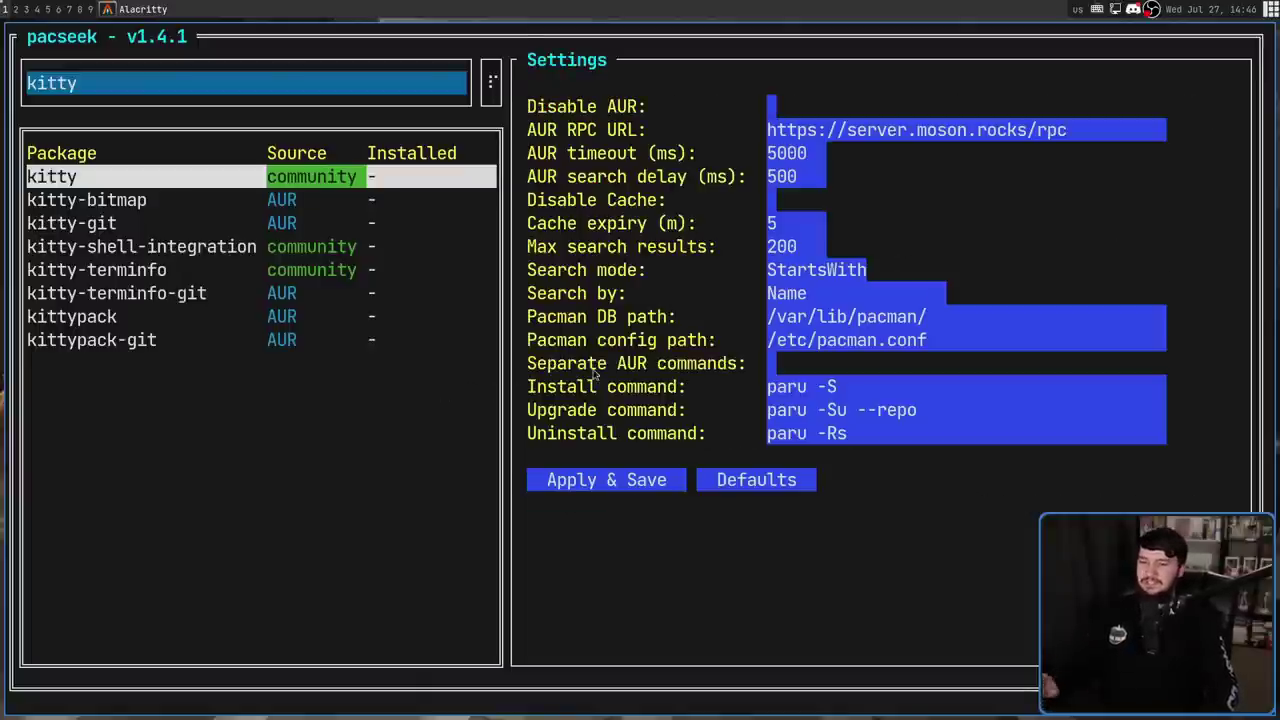
{"action": "left_click", "coordinate": [772, 364]}
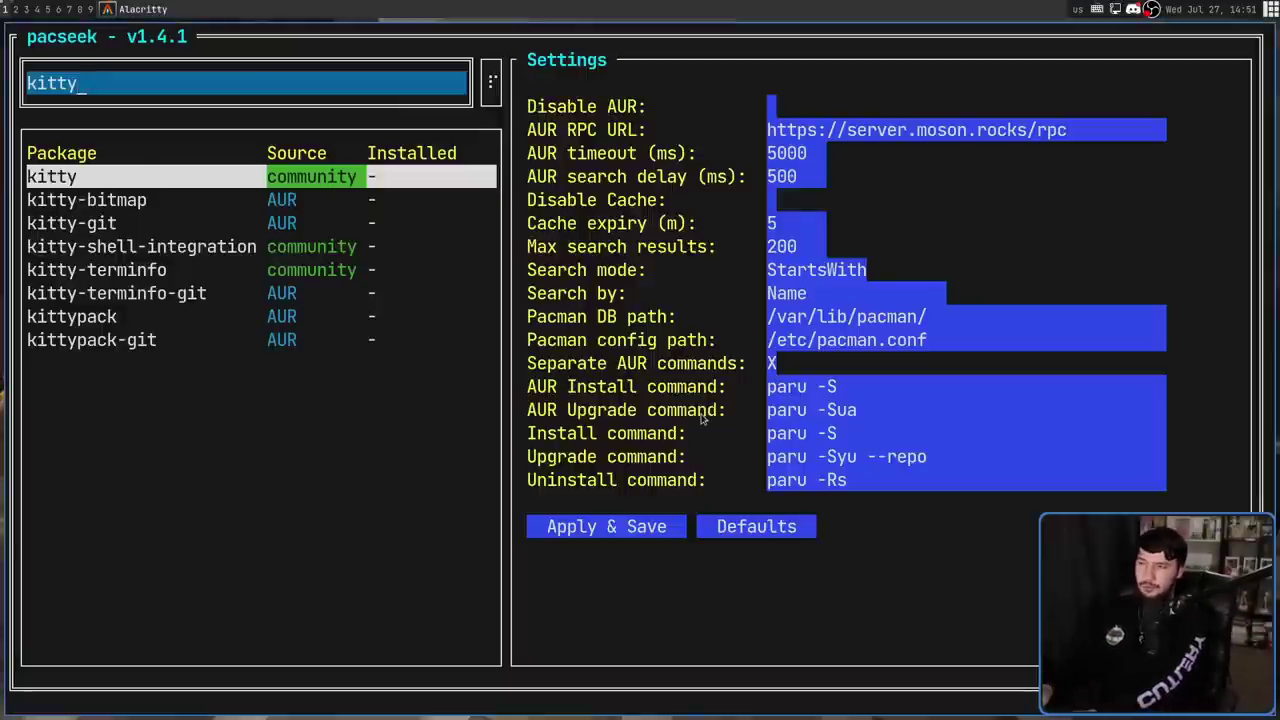
- Start a full system upgrade and accept replacing wxgtk-common and wxgtk3 with wxwidgets-common and wxwidgets-gtk3
{"action": "key", "text": "ctrl+u"}
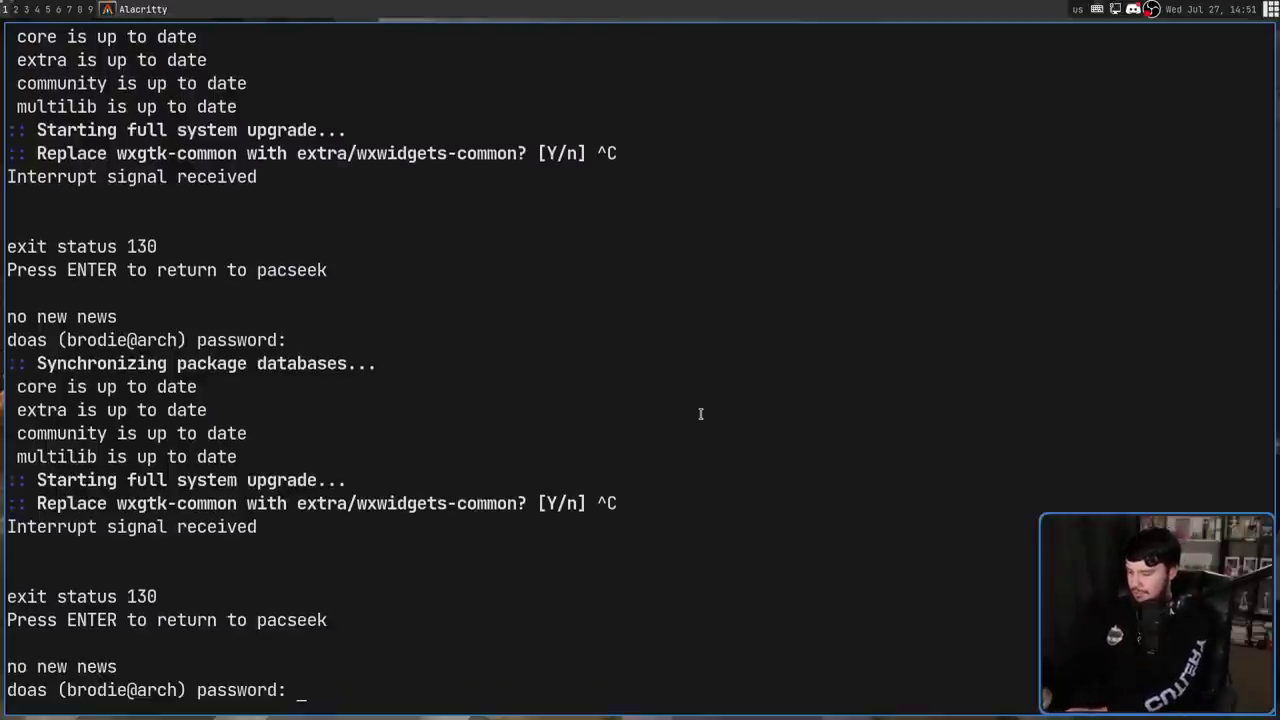
{"action": "key", "text": "Return"}
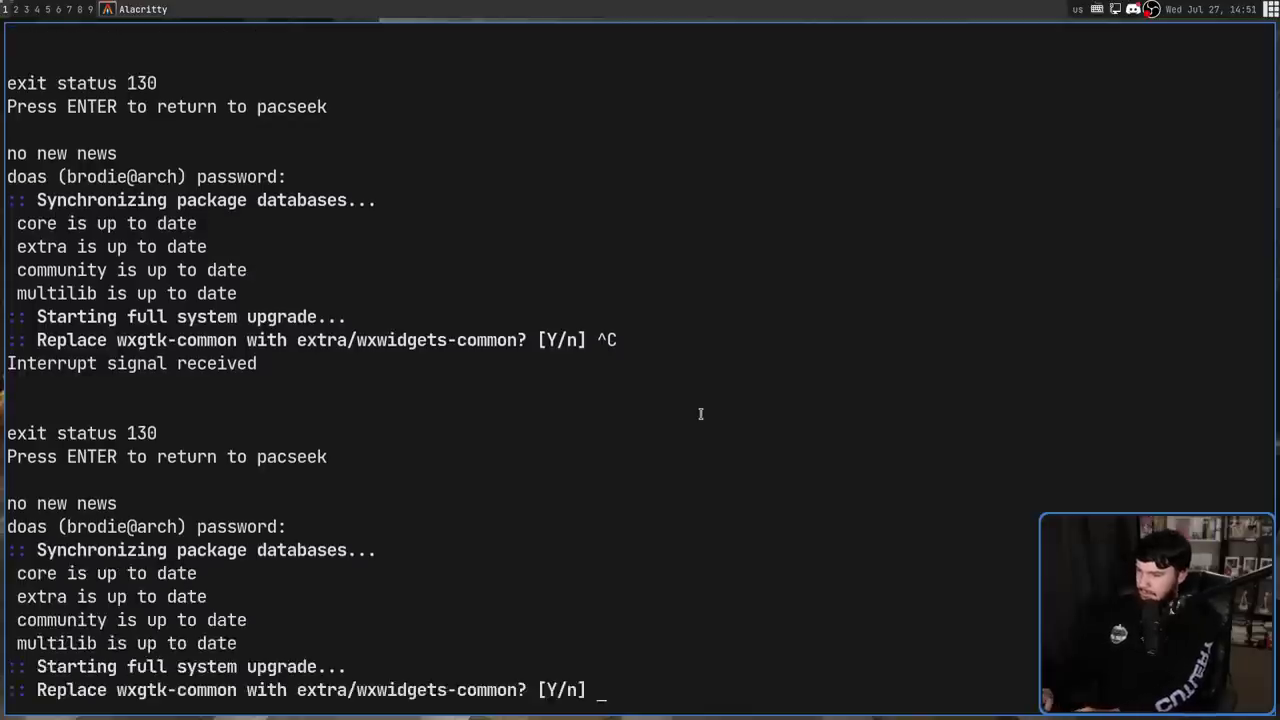
{"action": "type", "text": "y"}
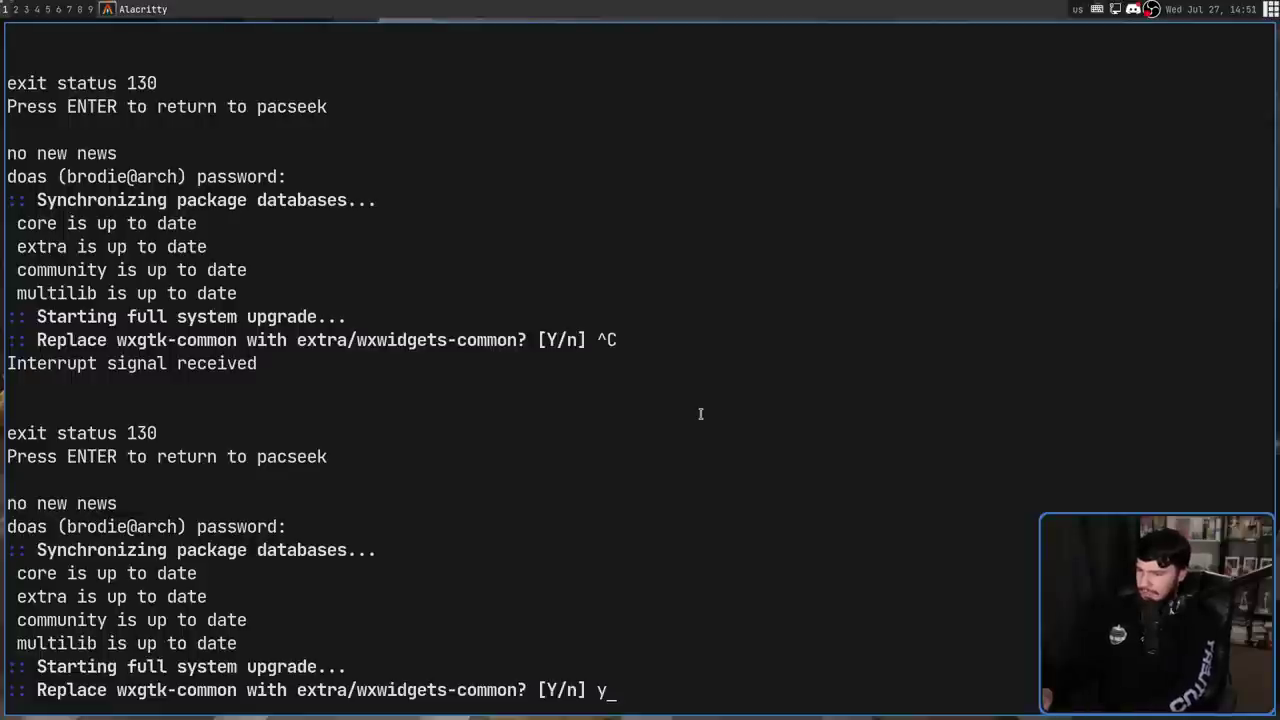
{"action": "key", "text": "Return"}
{"action": "type", "text": "y"}
{"action": "key", "text": "Return"}
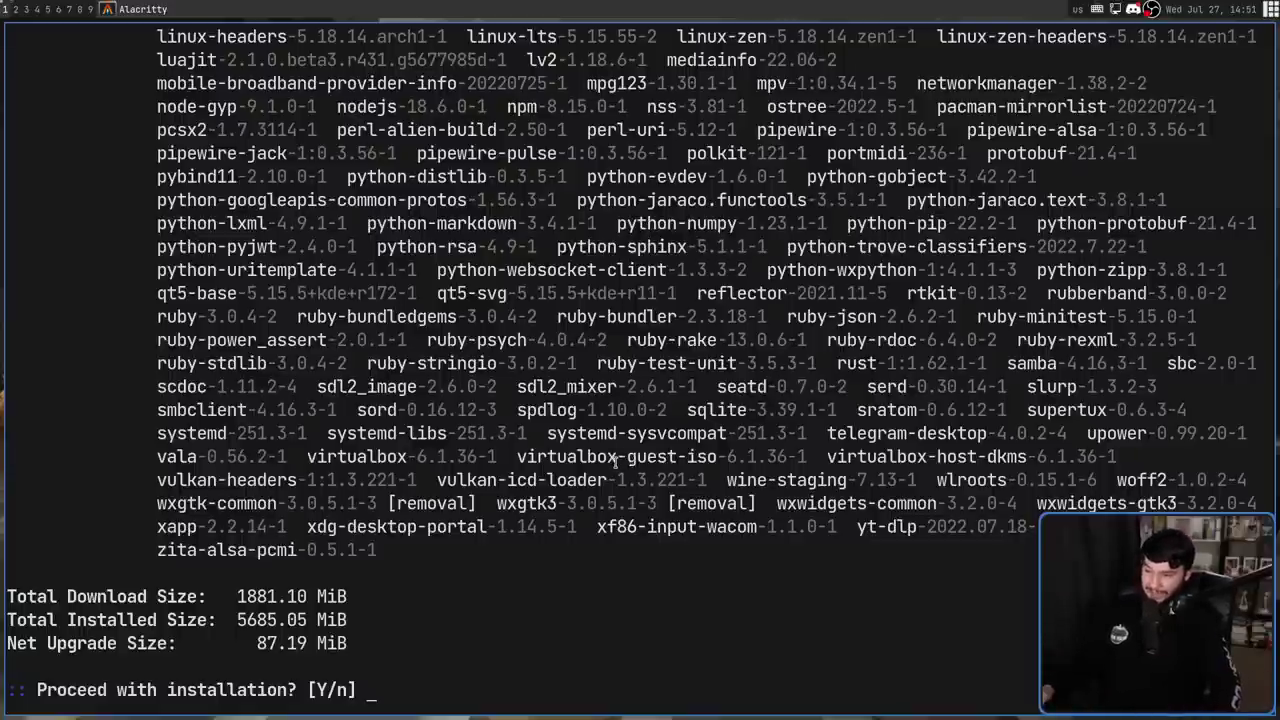
- Answer n at the Proceed prompt to cancel the installation, then return to pacseek
{"action": "key", "text": "Insert"}
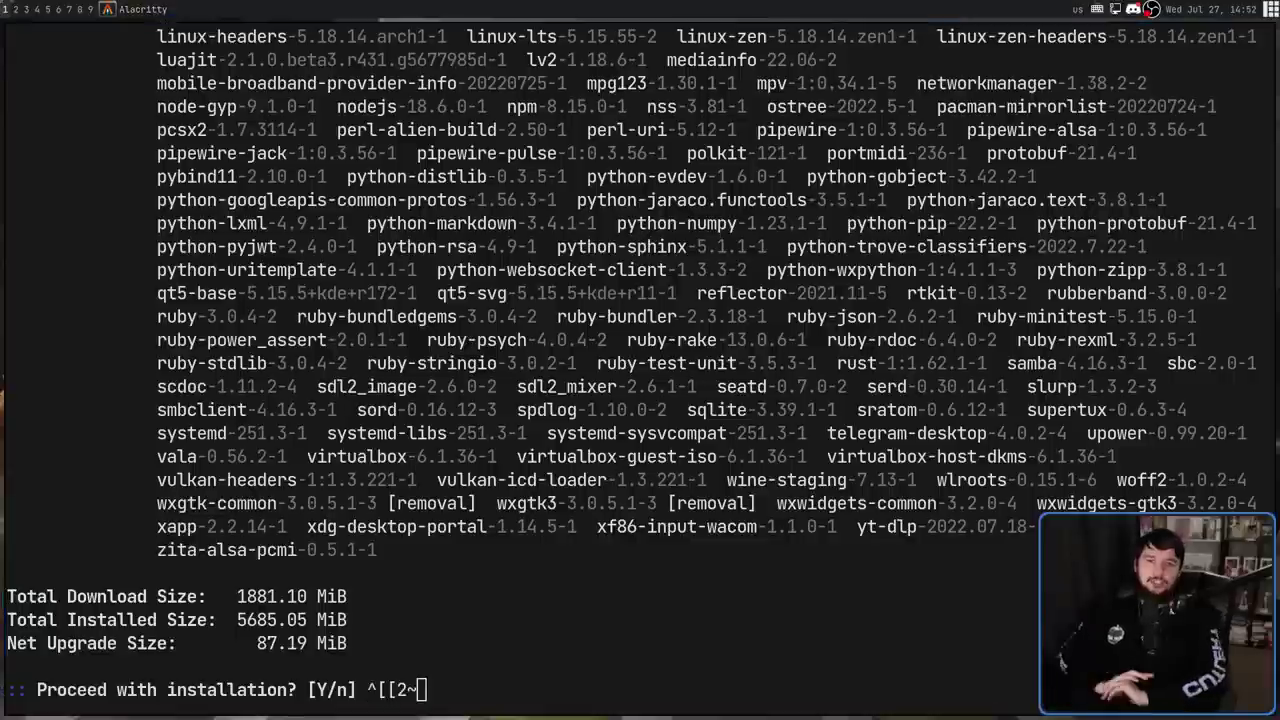
{"action": "key", "text": "BackSpace"}
{"action": "key", "text": "BackSpace"}
{"action": "key", "text": "BackSpace"}
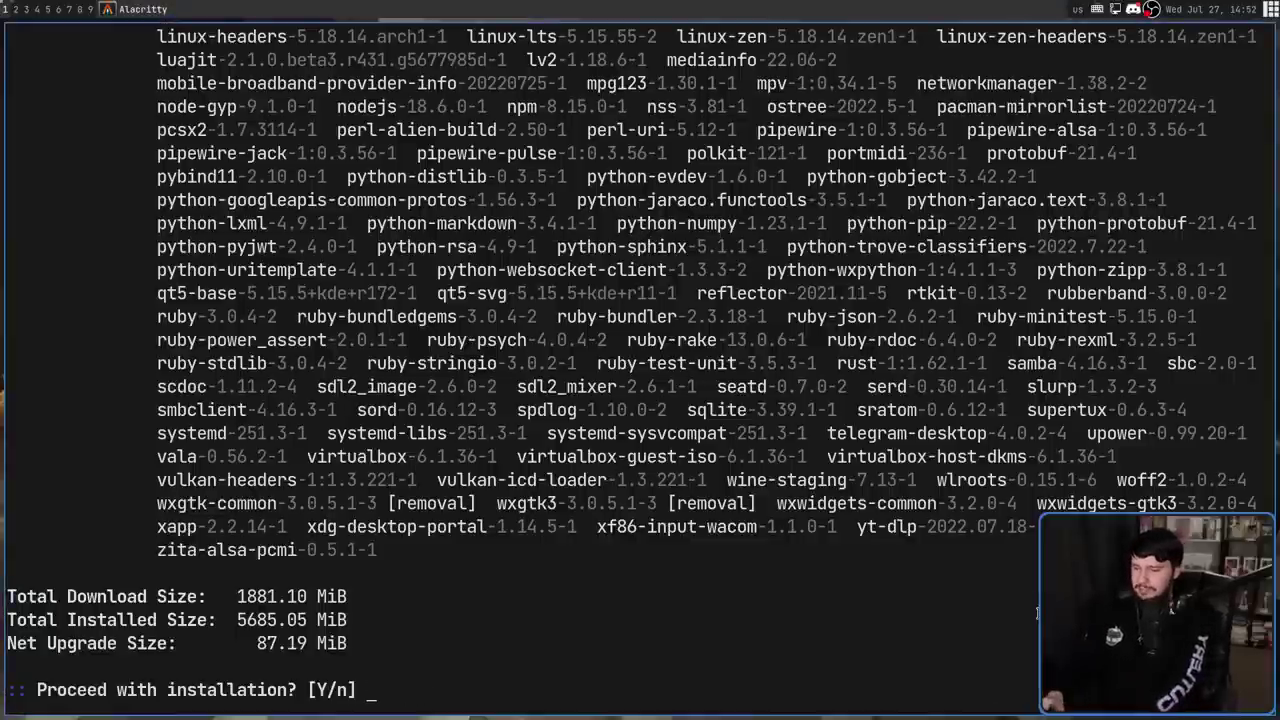
{"action": "type", "text": "n"}
{"action": "key", "text": "Return"}
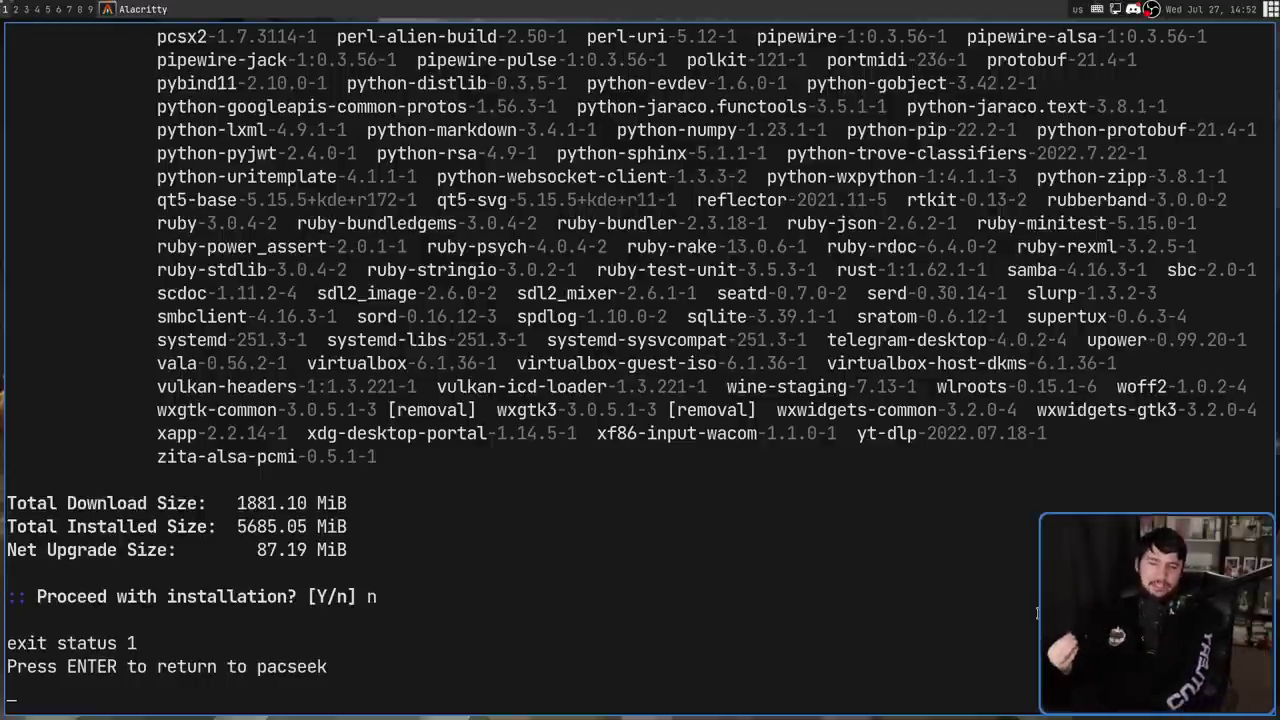
{"action": "key", "text": "Return"}
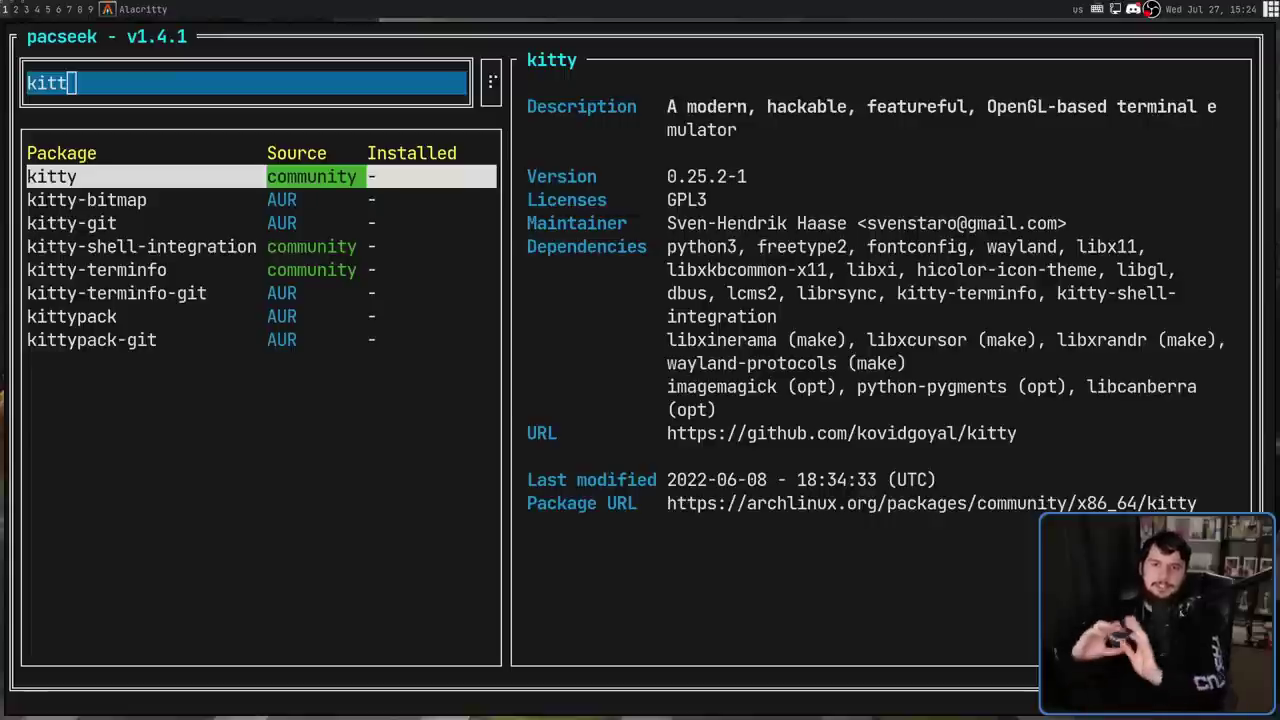
- Quit pacseek, launch lf, and open .config/pacseek/config.json in nvim
{"action": "key", "text": "Escape"}
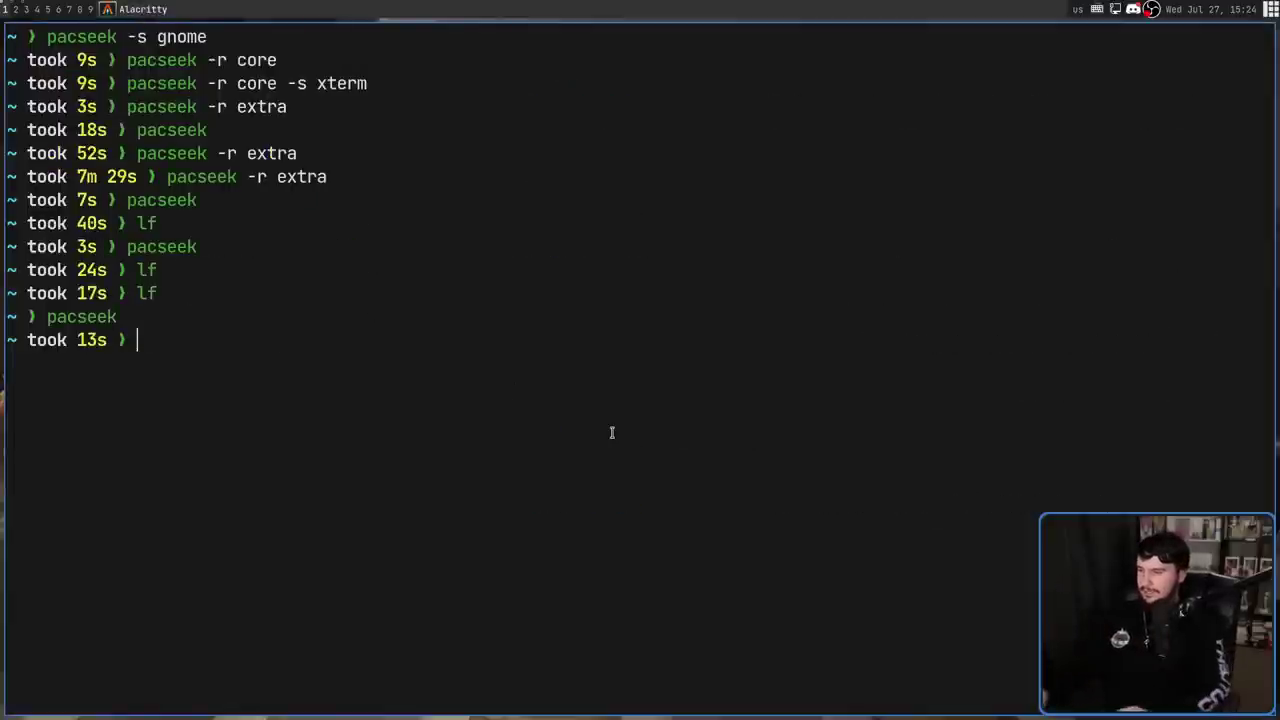
{"action": "type", "text": "lf"}
{"action": "key", "text": "Return"}
{"action": "key", "text": "j"}
{"action": "key", "text": "j"}
{"action": "key", "text": "j"}
{"action": "key", "text": "j"}
{"action": "key", "text": "j"}
{"action": "key", "text": "j"}
{"action": "key", "text": "l"}
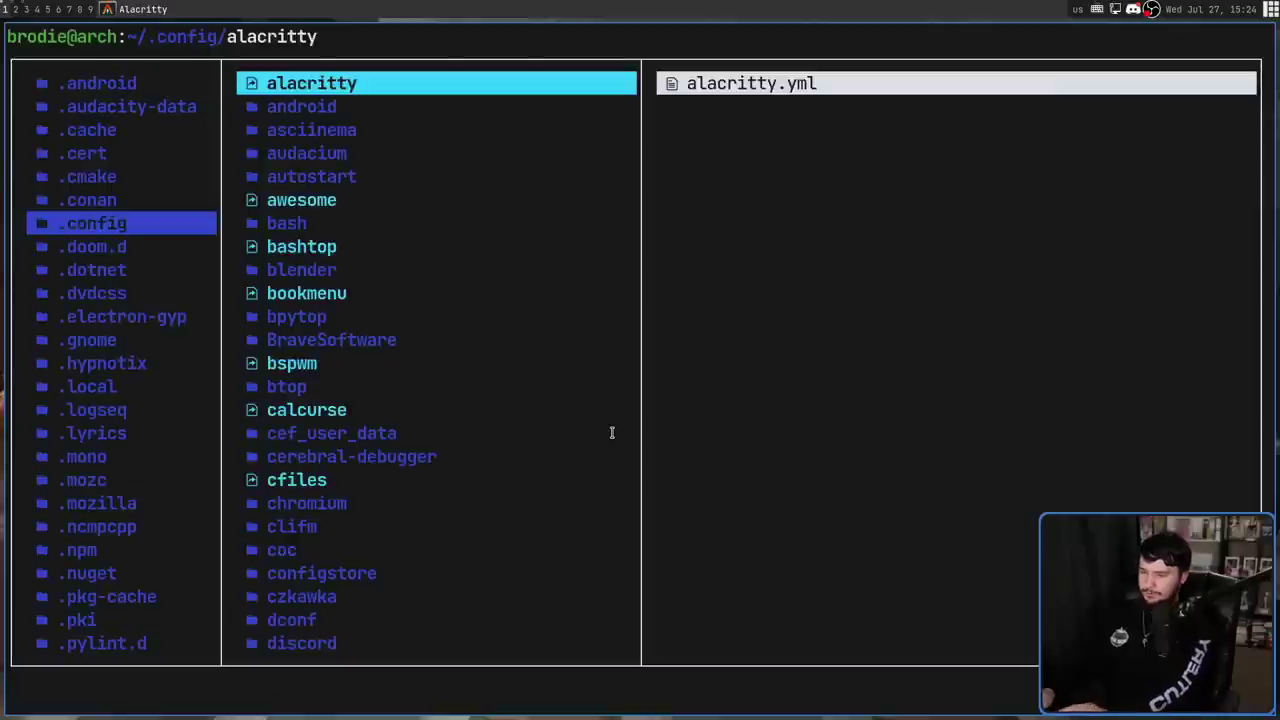
{"action": "type", "text": "pacseek"}
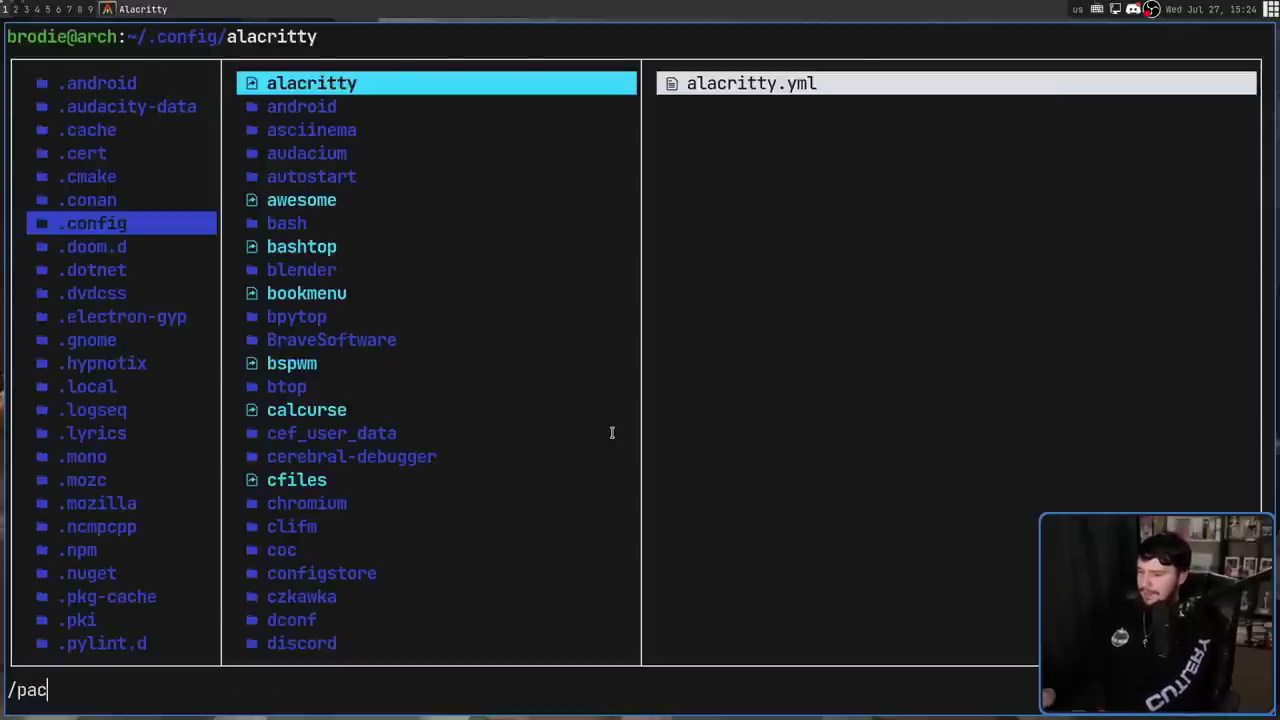
{"action": "key", "text": "Return"}
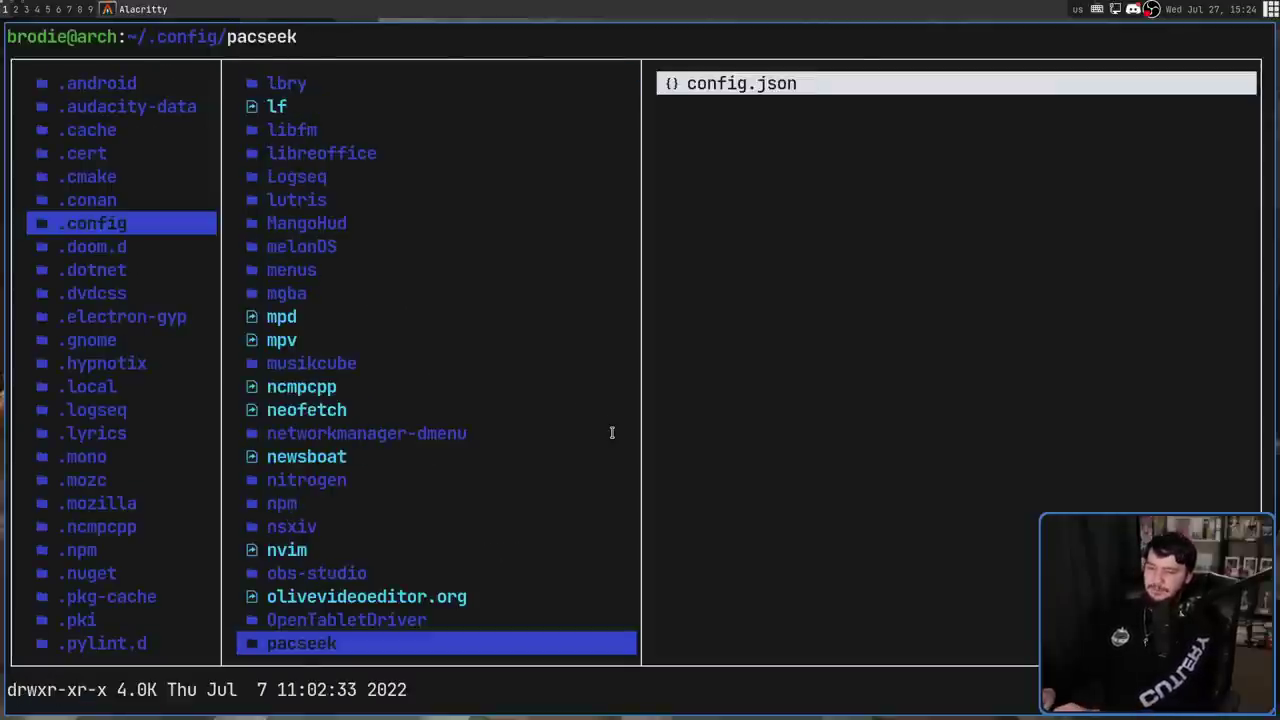
{"action": "key", "text": "l"}
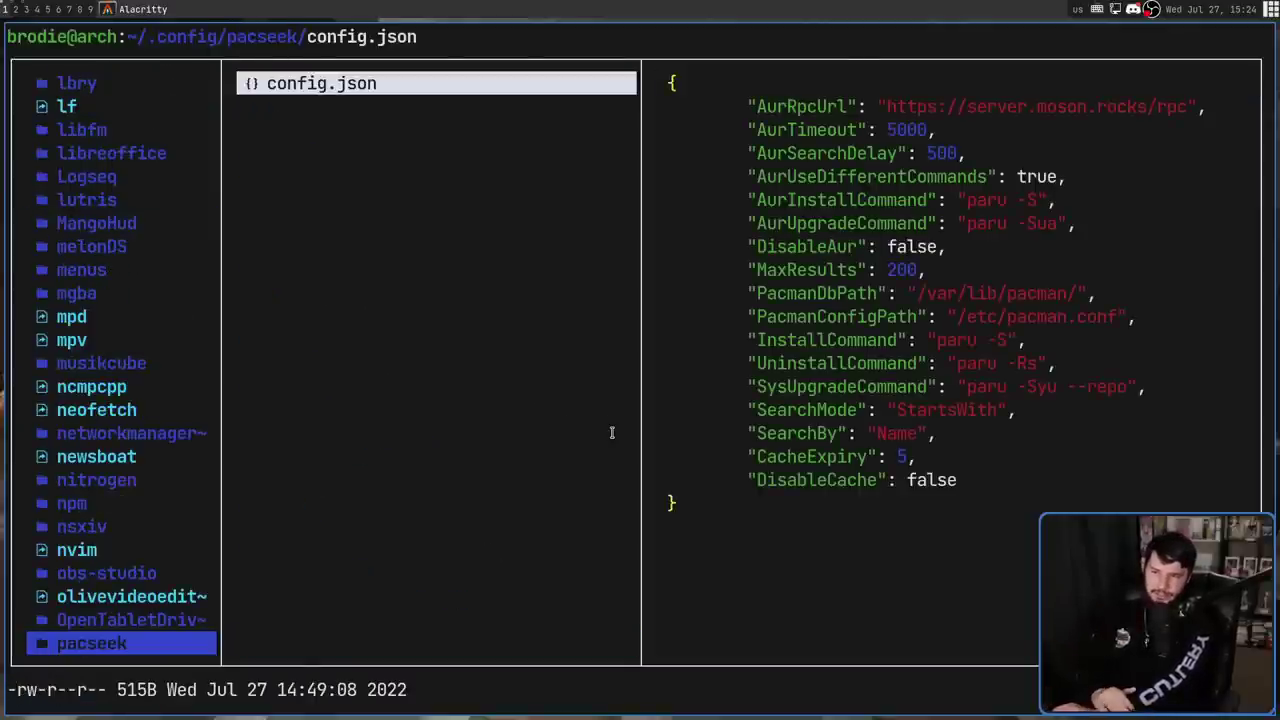
{"action": "key", "text": "l"}
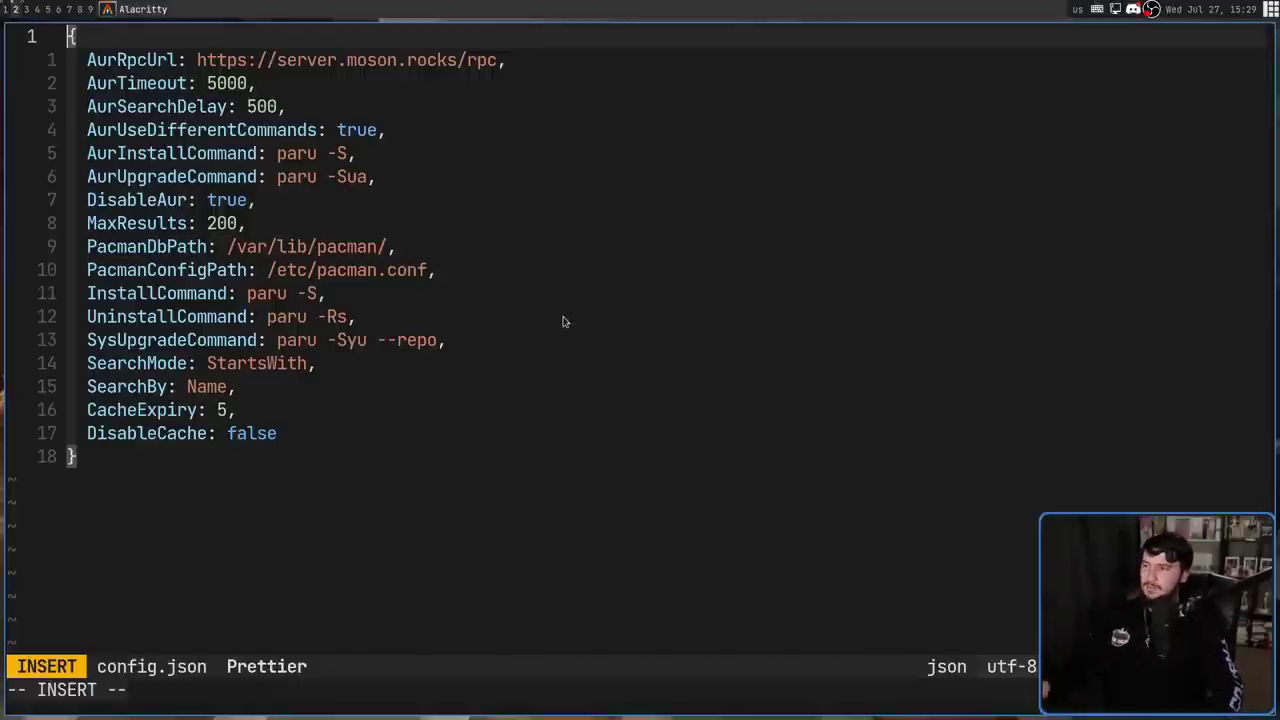
- Scroll through the configuration wiki in Brave, then return to config.json
{"action": "key", "text": "super+3"}
{"action": "scroll", "coordinate": [587, 334], "scroll_direction": "up", "scroll_amount": 3}
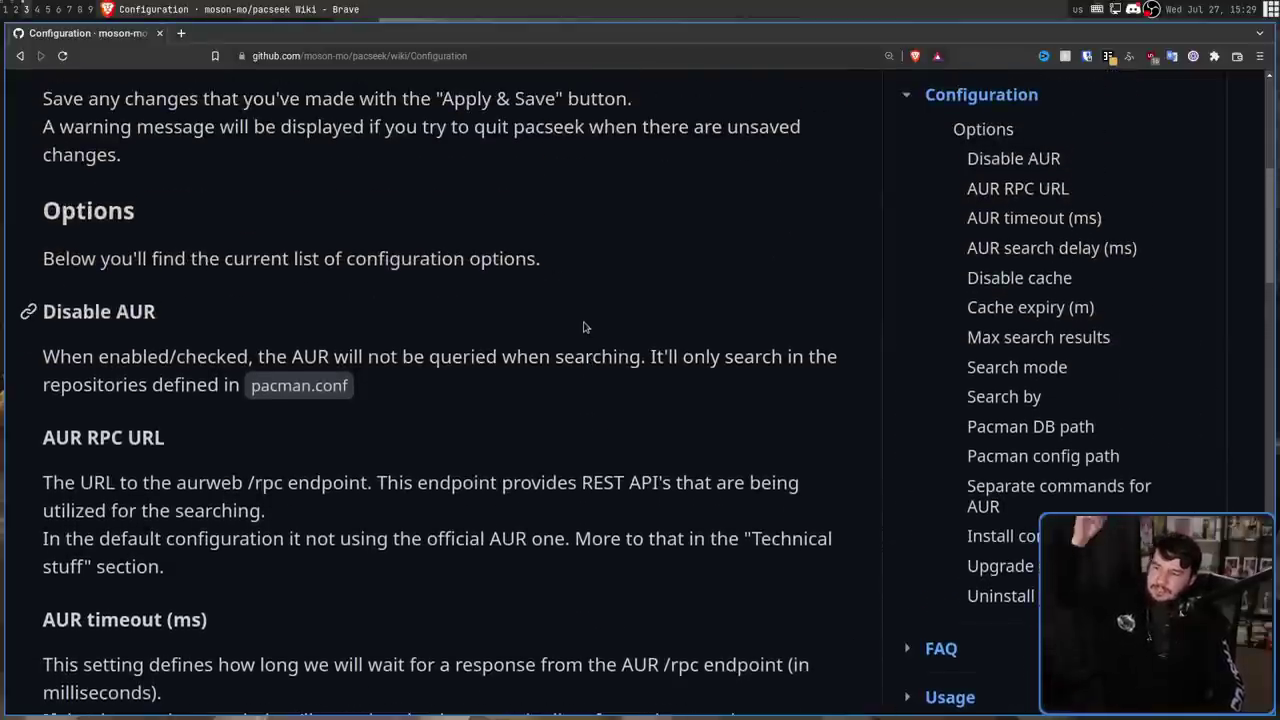
{"action": "key", "text": "super+2"}
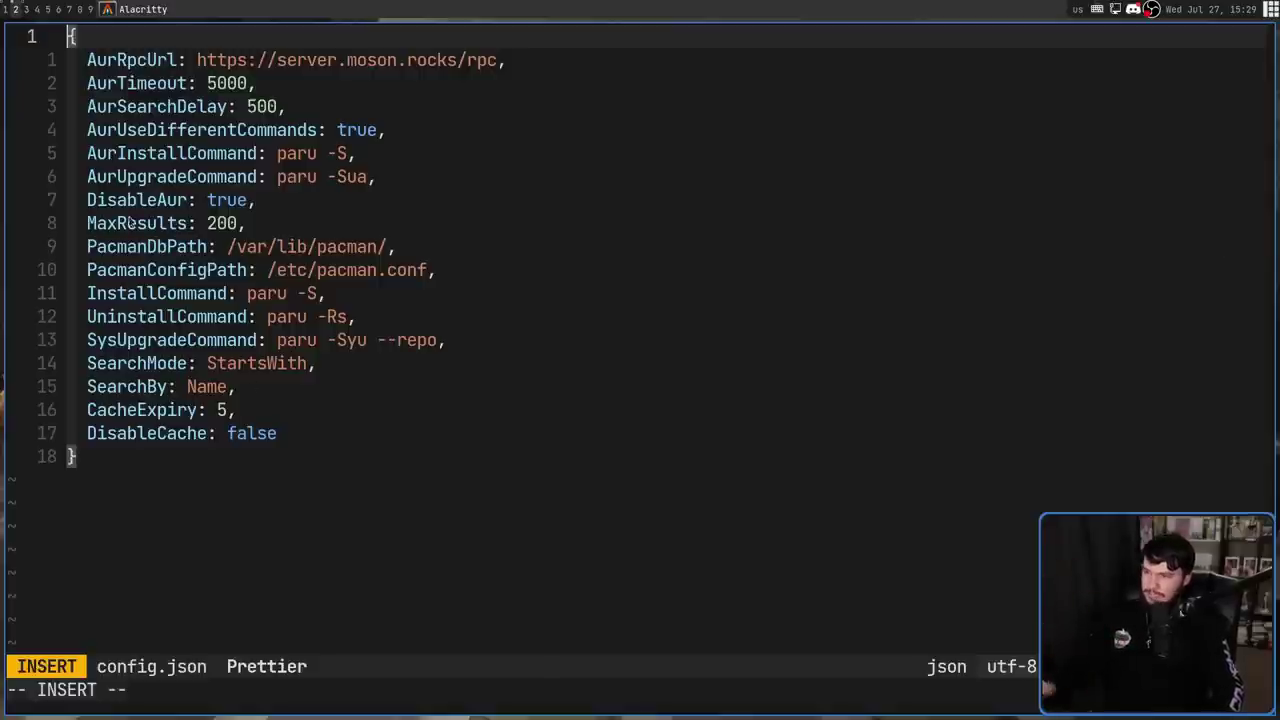
- Place the cursor inside the AurTimeout key in replace mode, then switch to GitHub
{"action": "left_click_drag", "start_coordinate": [112, 84], "coordinate": [90, 84]}
{"action": "left_click", "coordinate": [125, 84]}
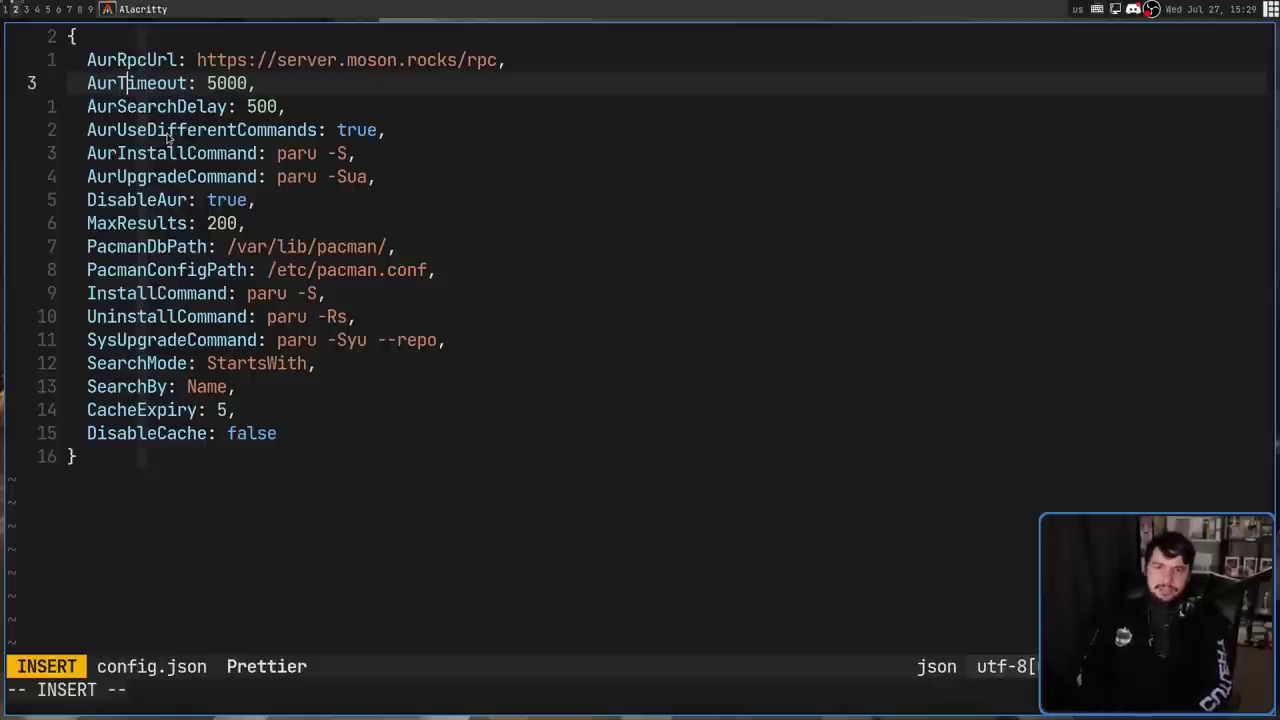
{"action": "key", "text": "Insert"}
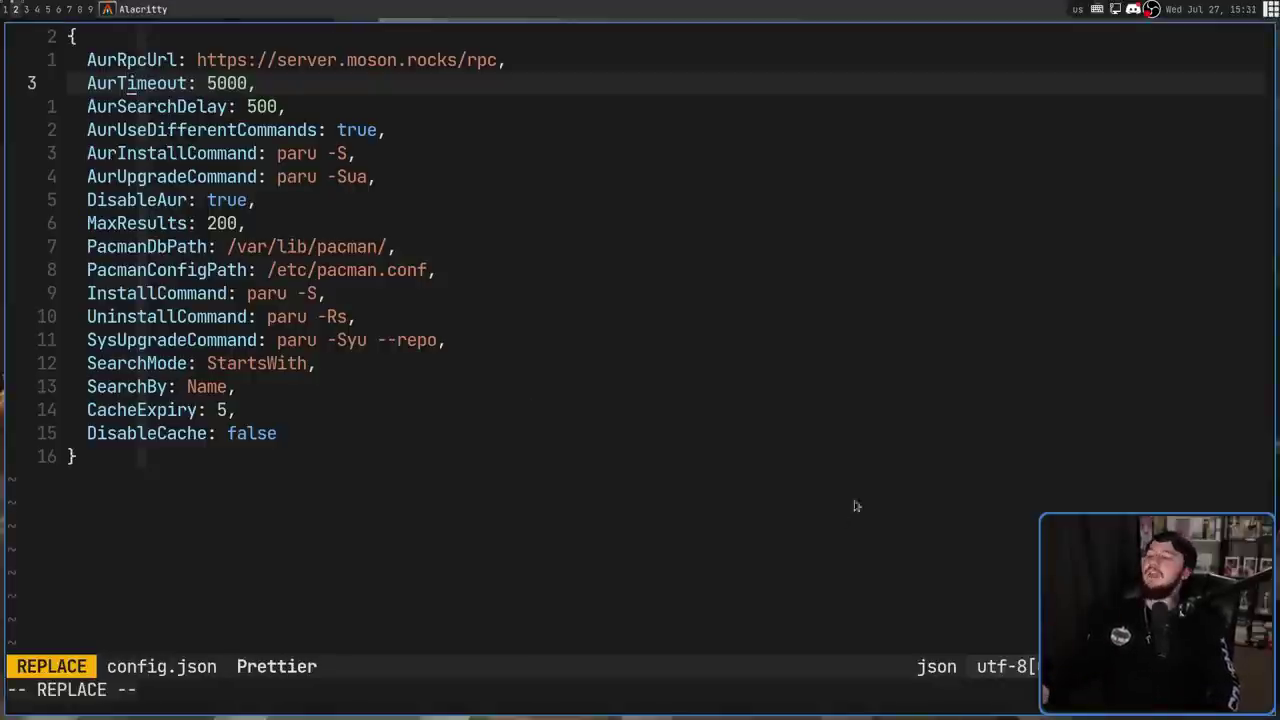
{"action": "key", "text": "super+1"}
- Scroll to 'How to build / run / install' and highlight the git clone, cd, go build, ./pacseek commands
{"action": "scroll", "coordinate": [857, 500], "scroll_direction": "down", "scroll_amount": 15}
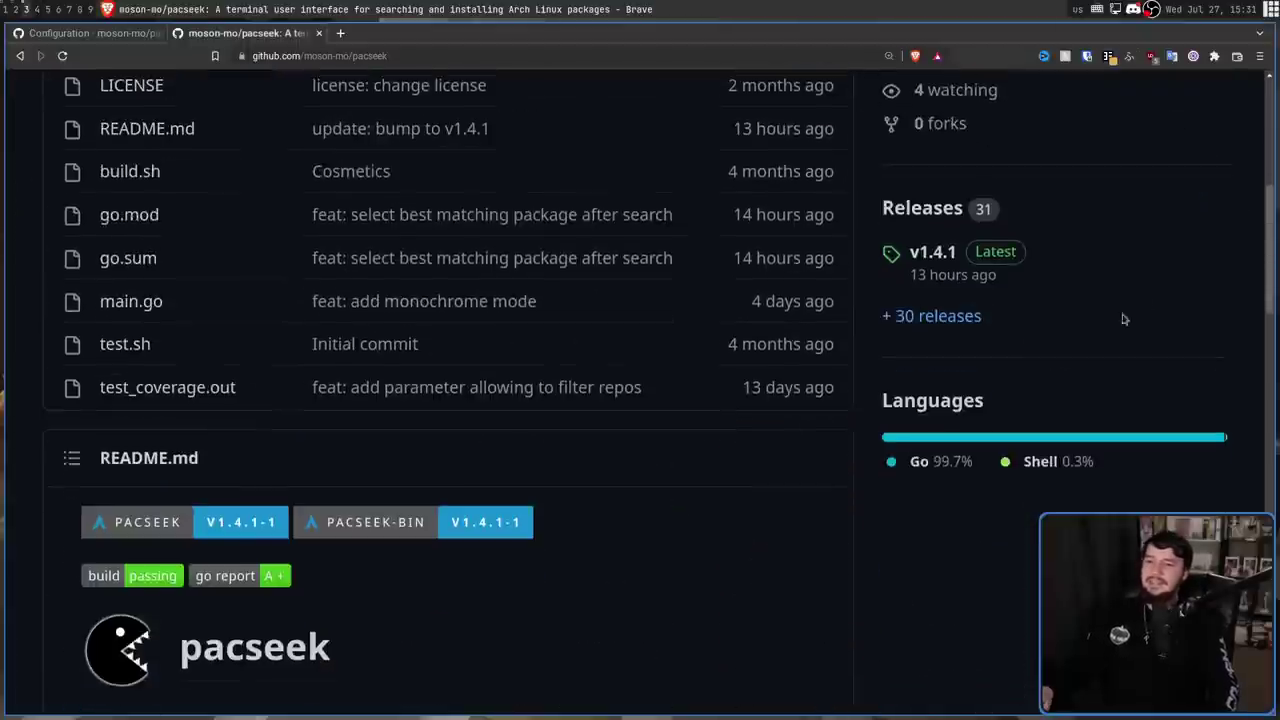
{"action": "scroll", "coordinate": [1140, 307], "scroll_direction": "down", "scroll_amount": 8}
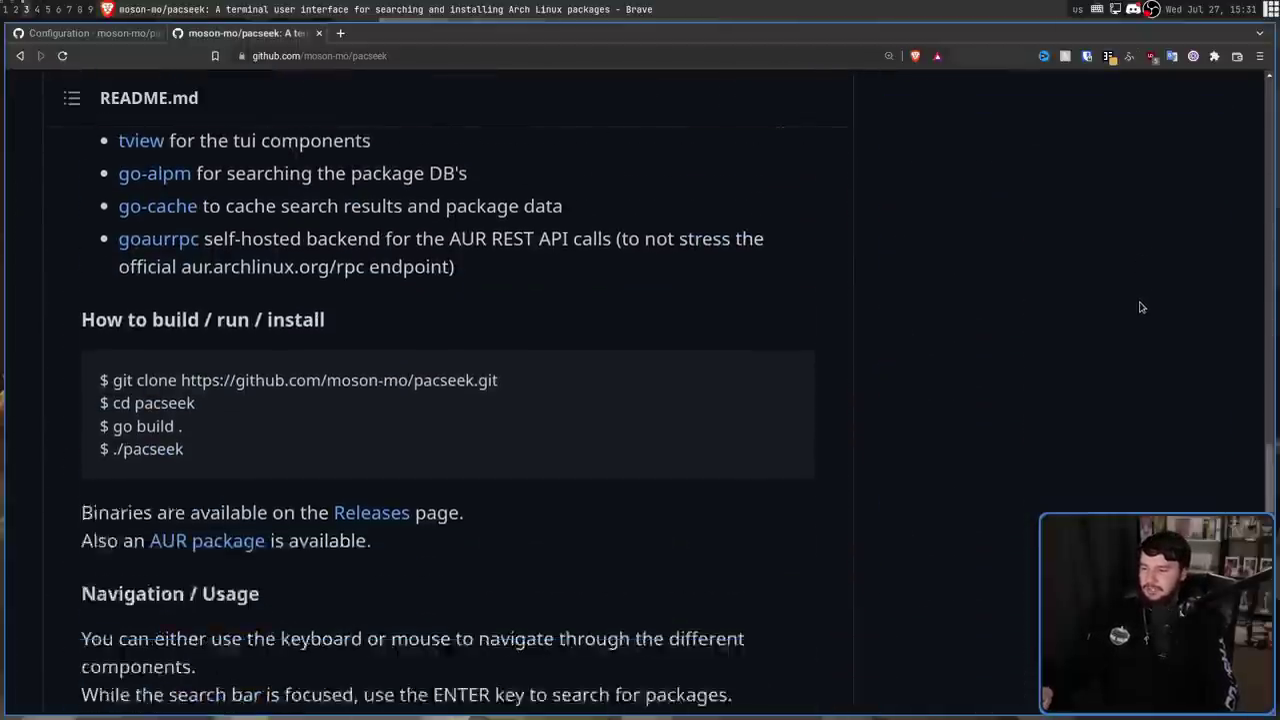
{"action": "scroll", "coordinate": [1125, 318], "scroll_direction": "up", "scroll_amount": 5}
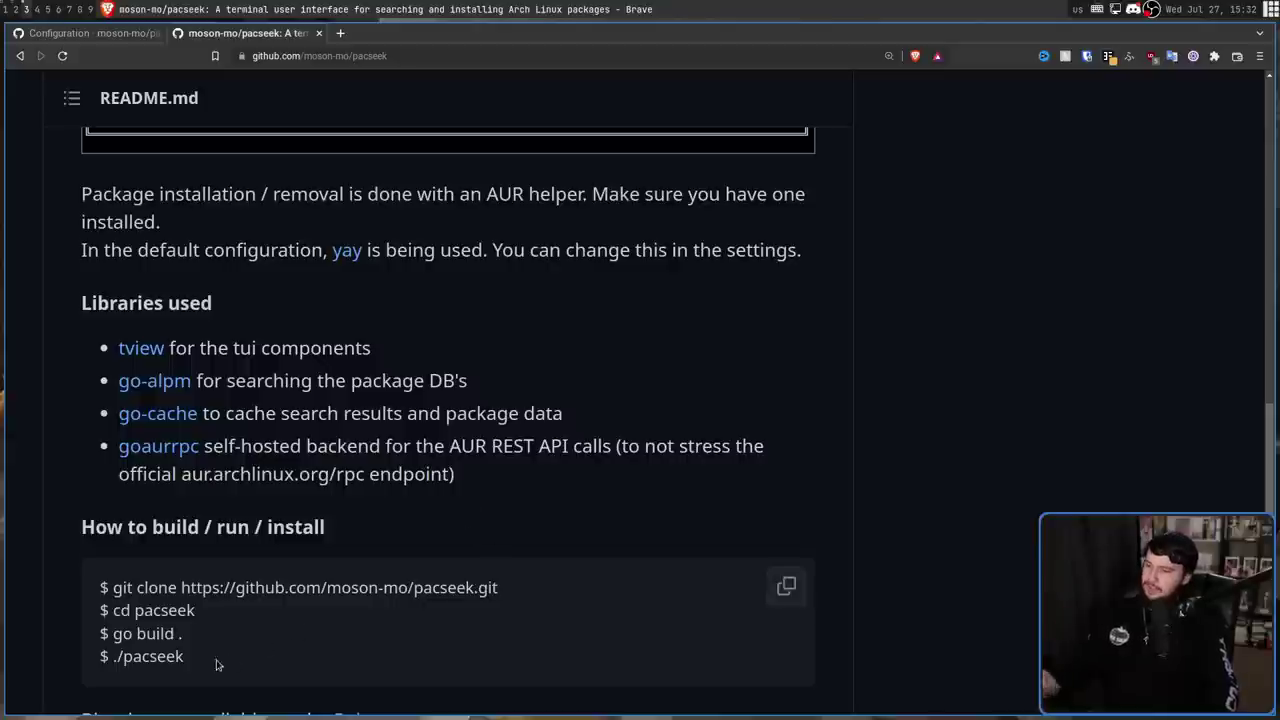
{"action": "left_click_drag", "start_coordinate": [186, 656], "coordinate": [93, 601]}
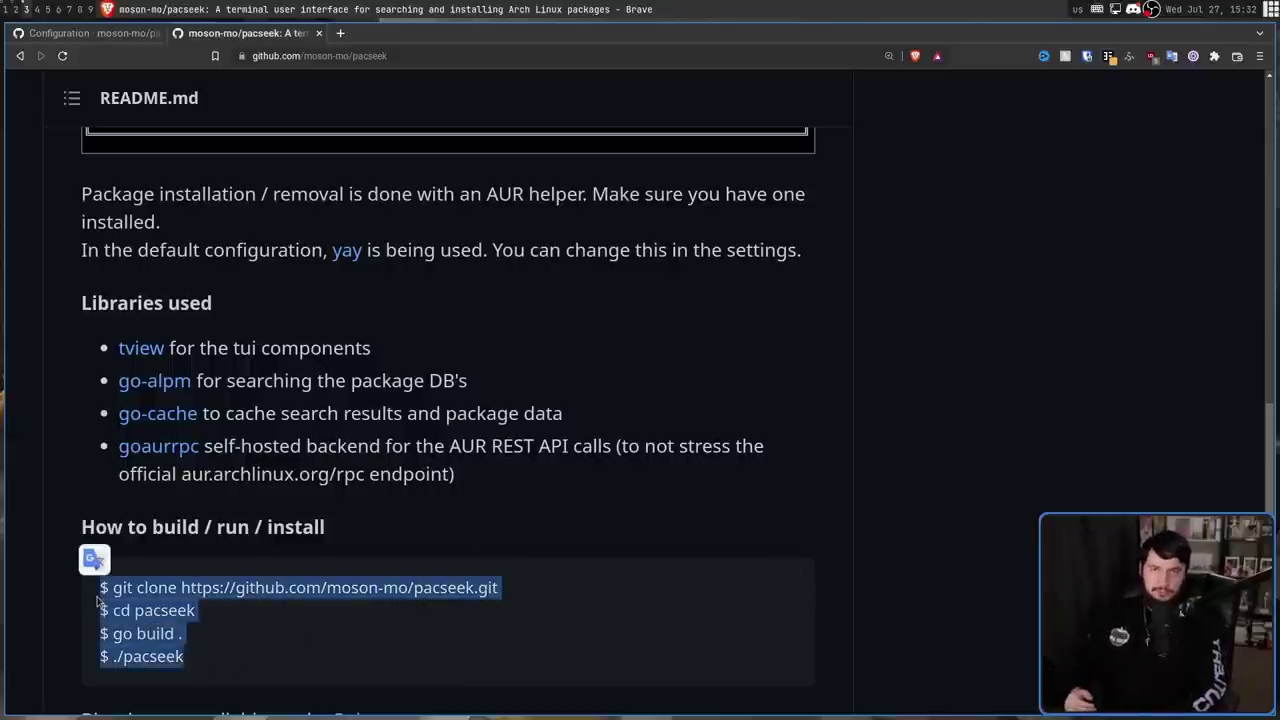
{"action": "left_click", "coordinate": [93, 601]}
{"action": "scroll", "coordinate": [93, 601], "scroll_direction": "down", "scroll_amount": 1}
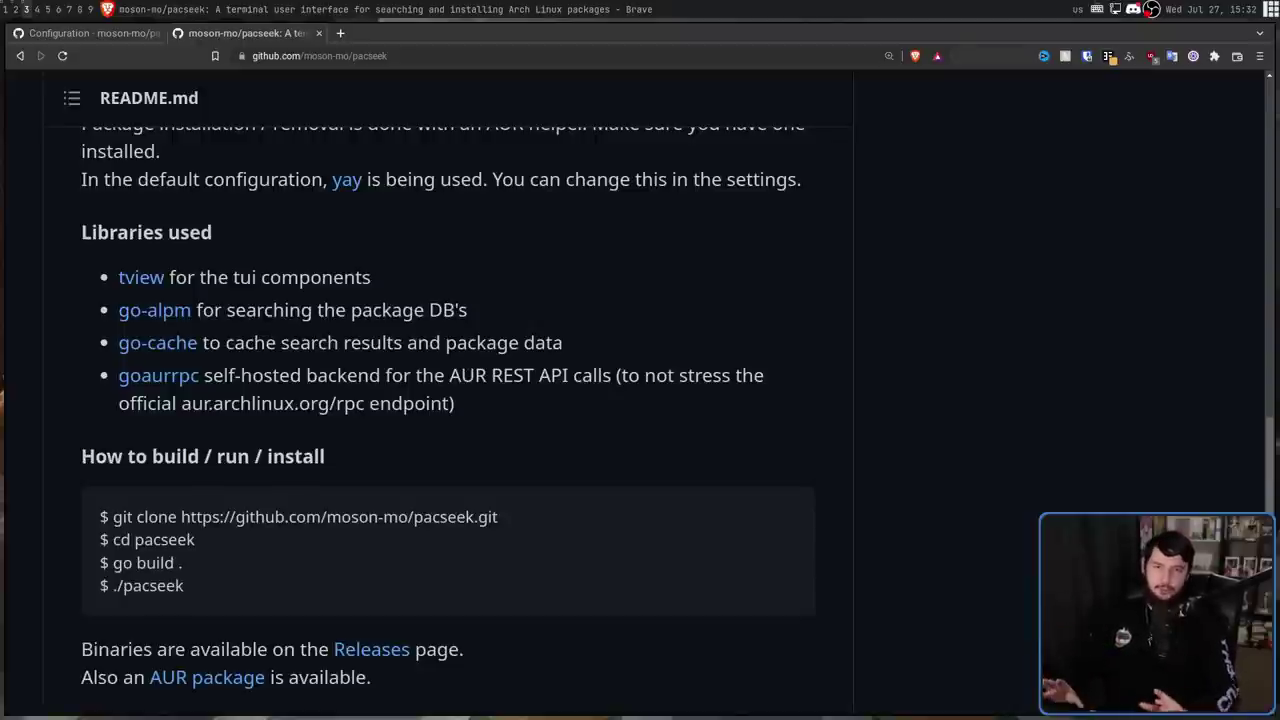